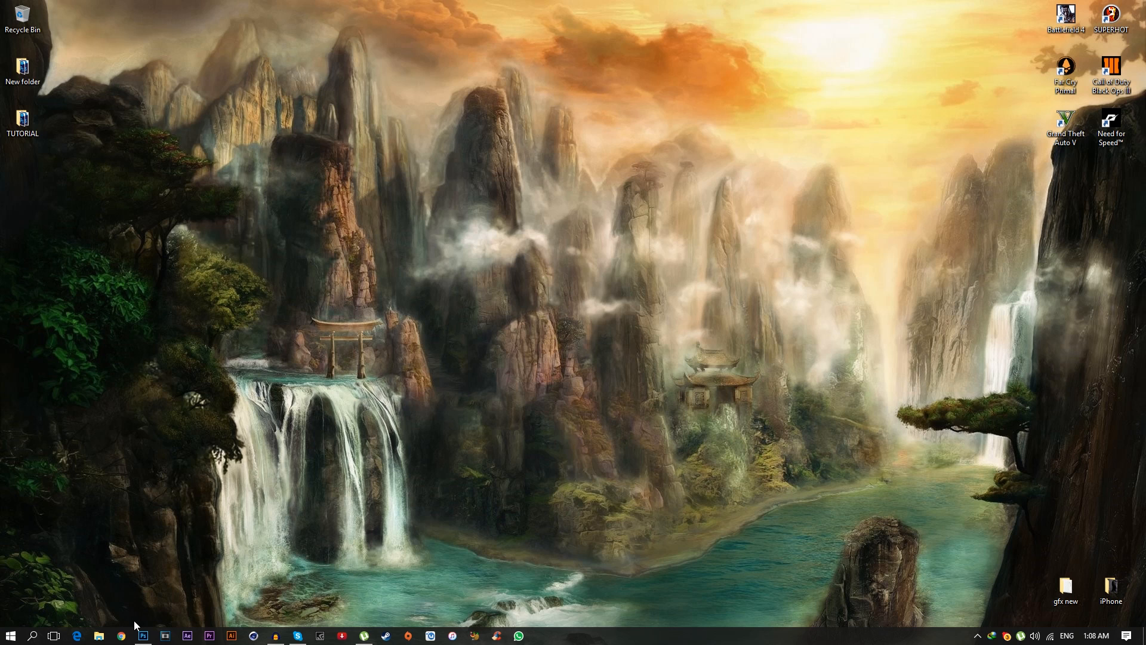
# Switch to Photoshop with the open tutorial.psd banner and hide the Logo group.
pyautogui.click(143, 634)
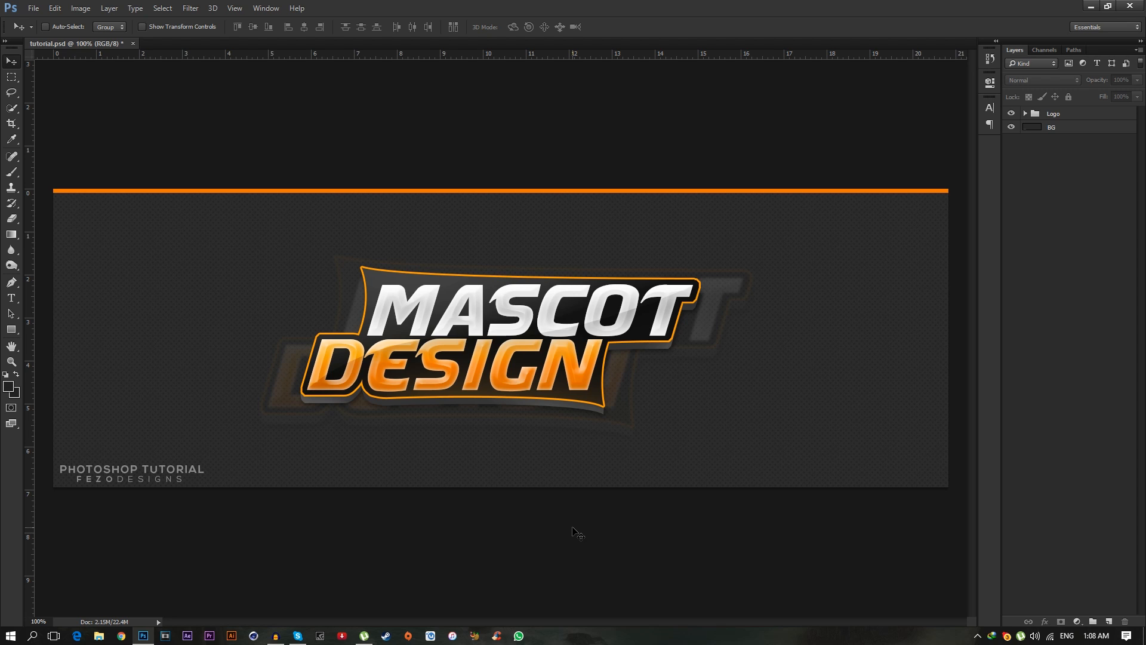
pyautogui.click(1011, 113)
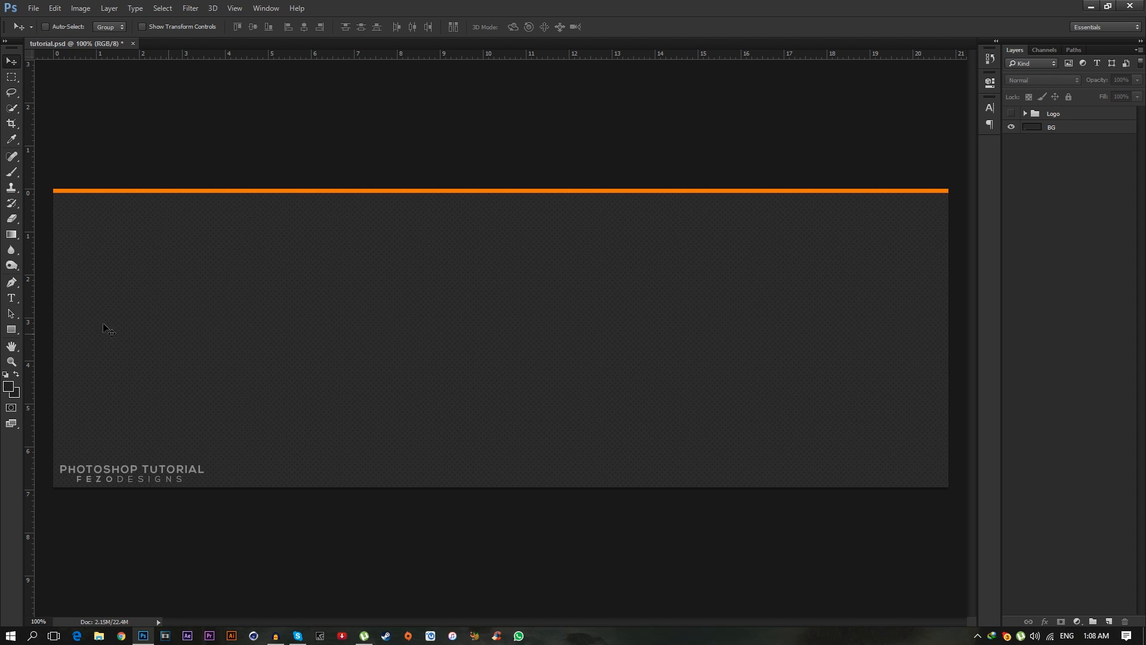
# Add the text MASCOT to the banner and set its color to white (ffffff).
pyautogui.click(16, 298)
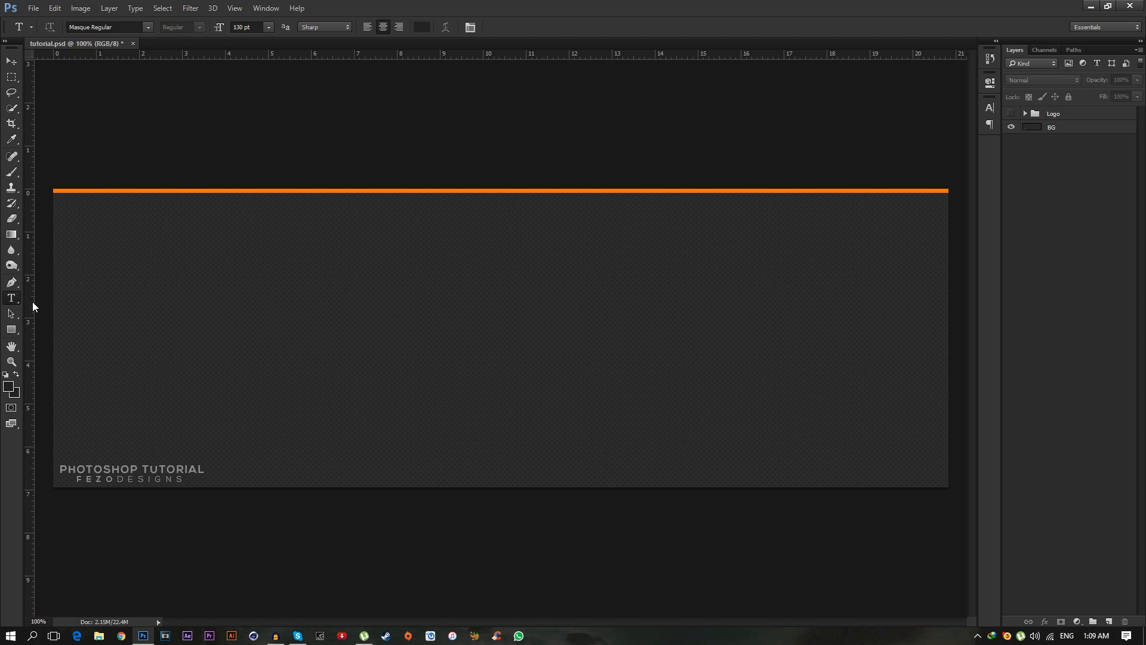
pyautogui.click(395, 341)
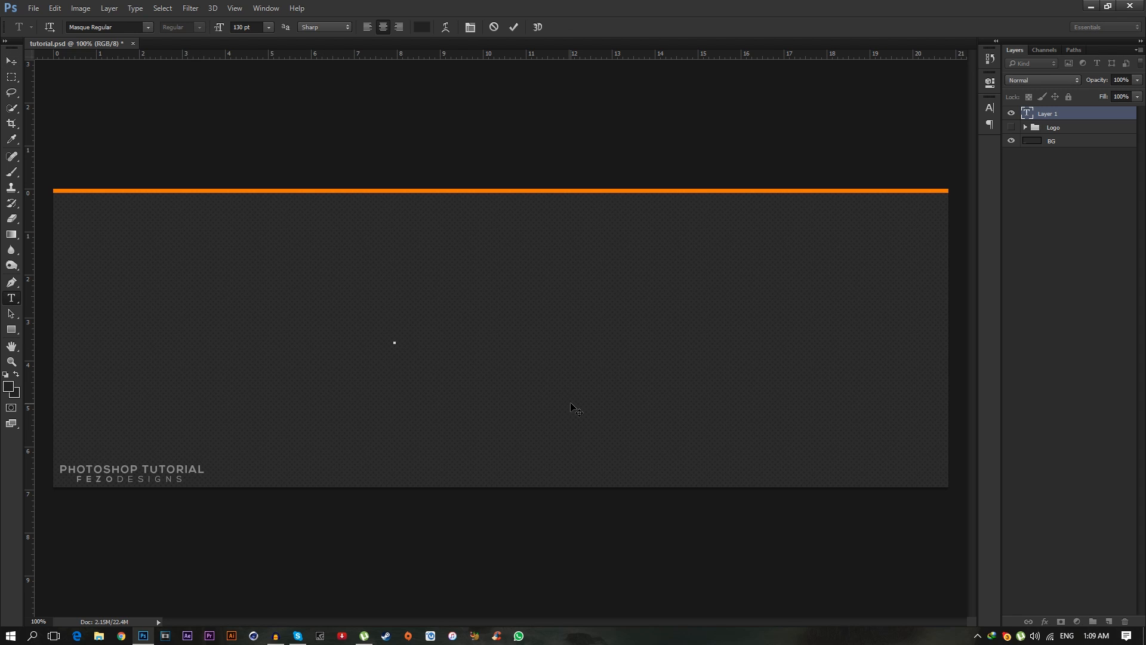
pyautogui.write('MASCOT')
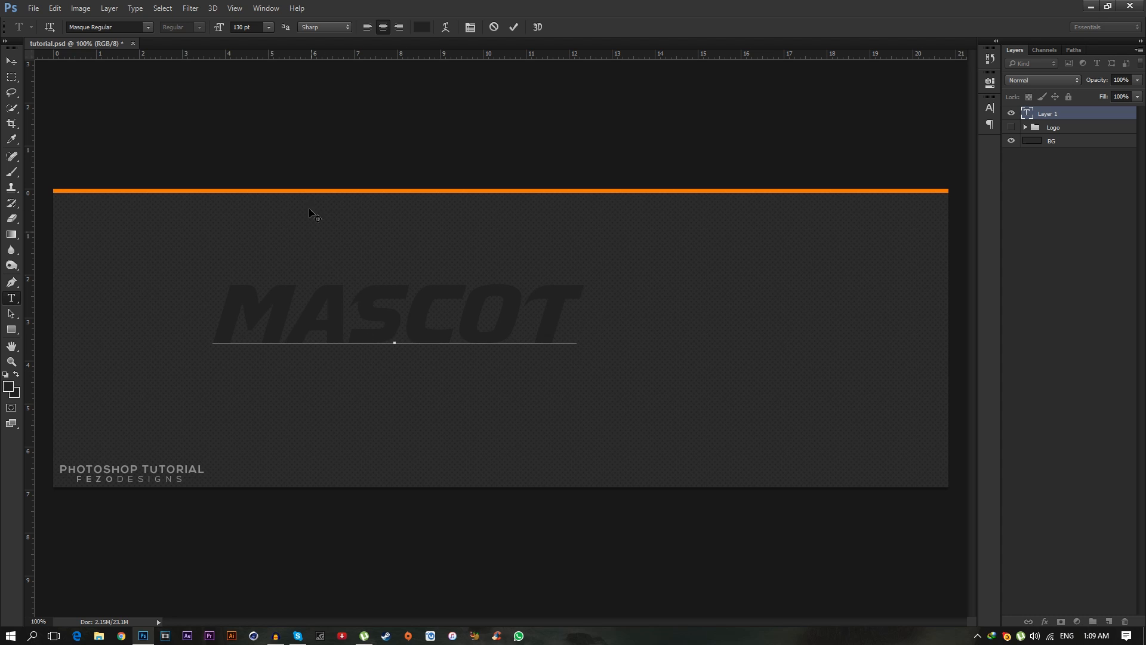
pyautogui.hotkey('ctrl', 'a')
pyautogui.click(421, 27)
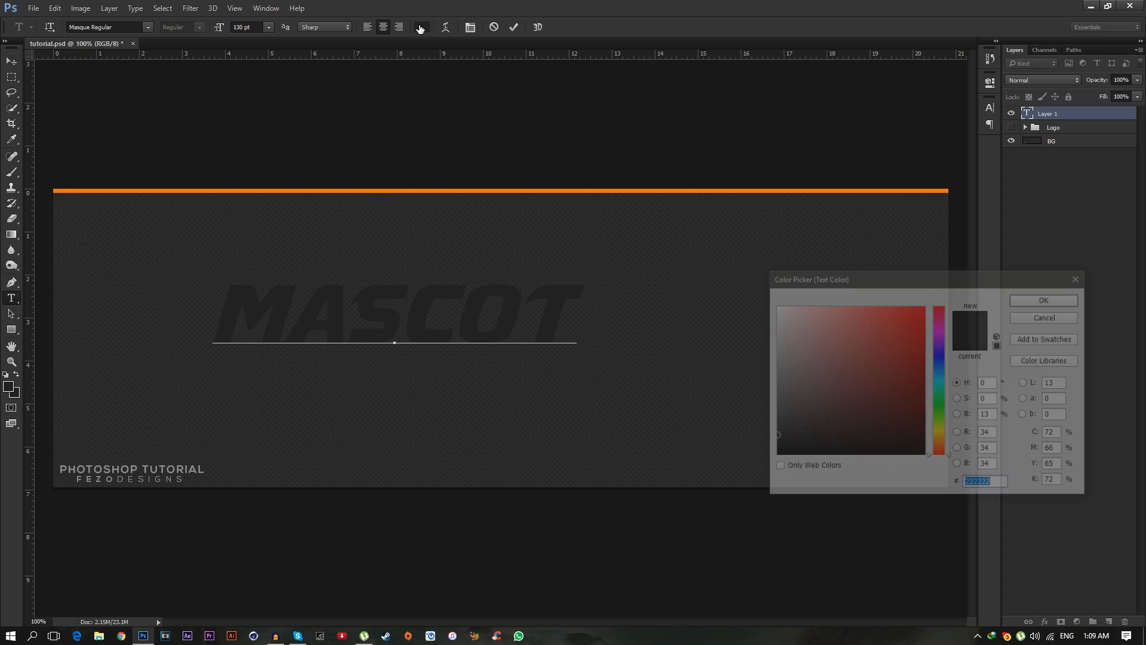
pyautogui.write('ffffff')
pyautogui.click(1025, 301)
# Move the MASCOT text to the upper middle of the banner.
pyautogui.click(12, 61)
pyautogui.moveTo(401, 245); pyautogui.dragTo(545, 241)
pyautogui.moveTo(499, 325); pyautogui.dragTo(482, 320)
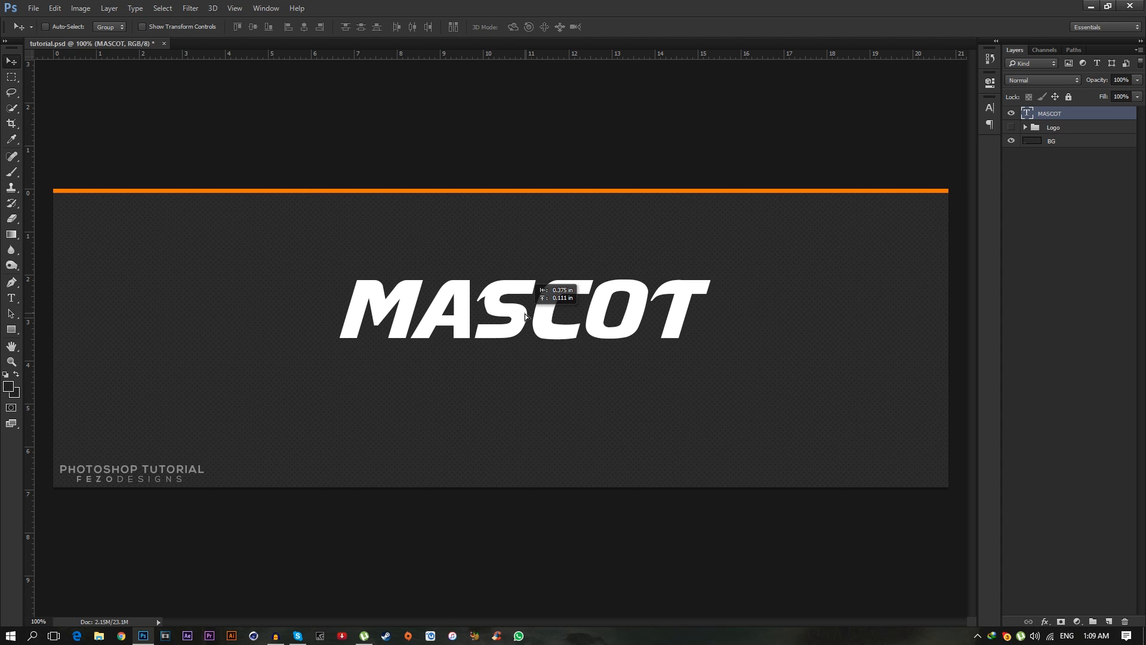
# Duplicate the MASCOT text, place the copy directly beneath the original, and change its wording to DESIGN.
pyautogui.hotkey('ctrl', 'j')
pyautogui.moveTo(559, 332); pyautogui.dragTo(525, 390)
pyautogui.press('t')
pyautogui.click(525, 388)
pyautogui.hotkey('ctrl', 'a')
pyautogui.write('DESIGN')
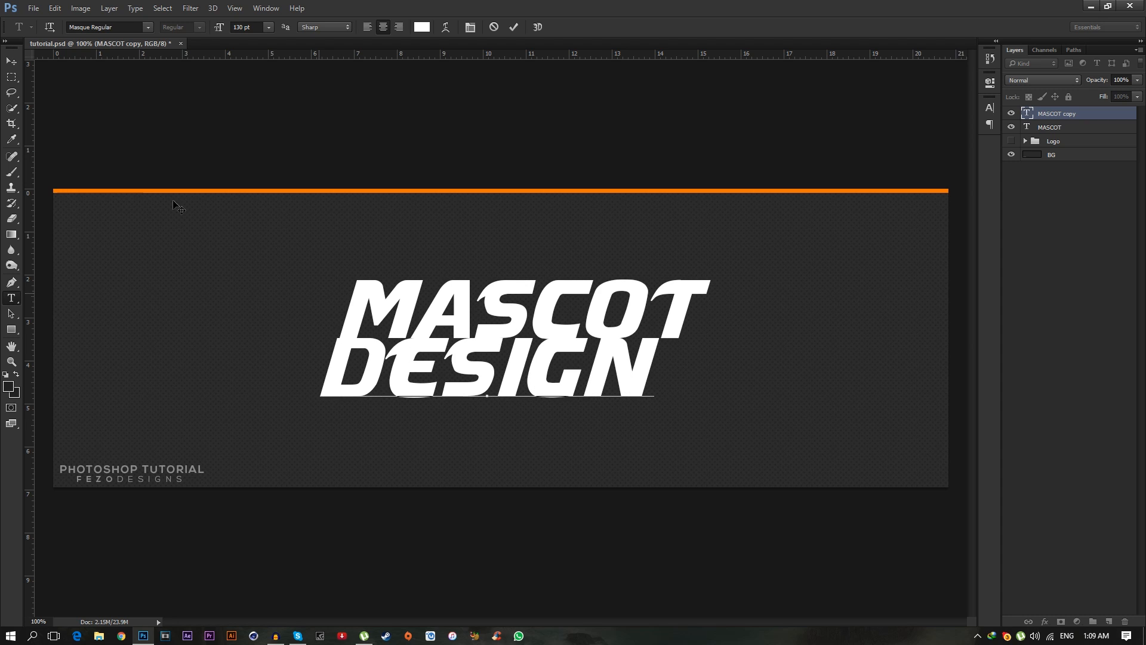
# Offset the DESIGN text to the left with a small gap beneath MASCOT, and shift both words together slightly right.
pyautogui.click(12, 62)
pyautogui.moveTo(504, 356); pyautogui.dragTo(446, 356)
pyautogui.press('Up')
pyautogui.press('Up')
pyautogui.press('Left')
pyautogui.press('Up')
pyautogui.press('Right')
pyautogui.press('Right')
pyautogui.press('Right')
pyautogui.press('Right')
pyautogui.press('Right')
pyautogui.press('Right')
pyautogui.press('Down')
pyautogui.press('Down')
pyautogui.press('Down')
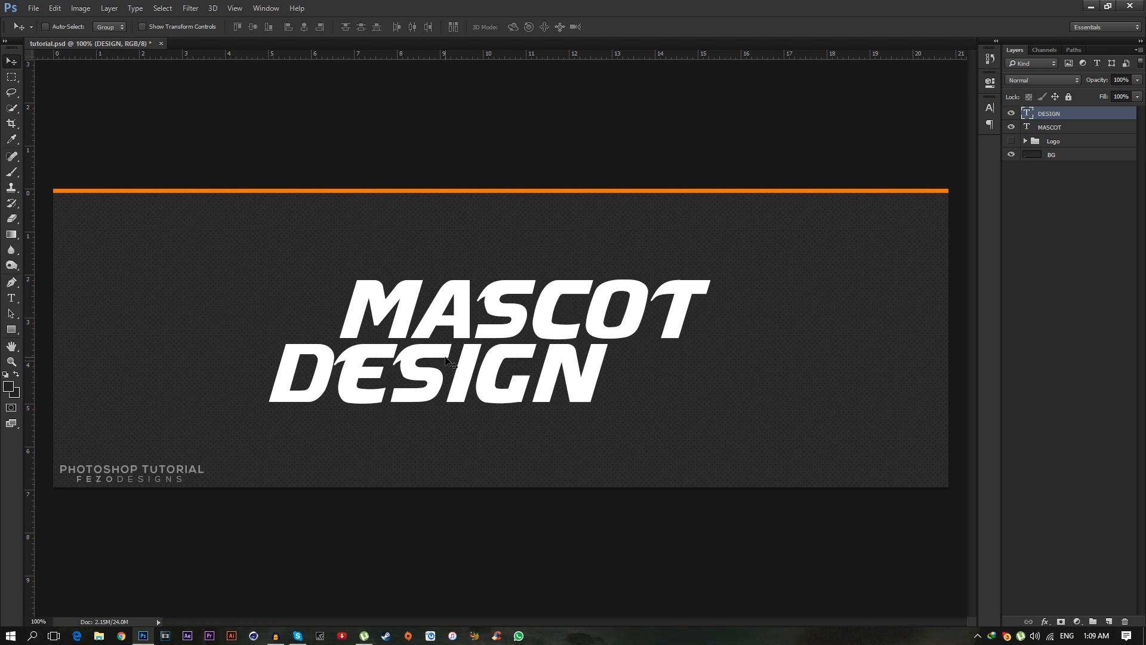
pyautogui.keyDown('ctrl'); pyautogui.click(1049, 127); pyautogui.keyUp('ctrl')
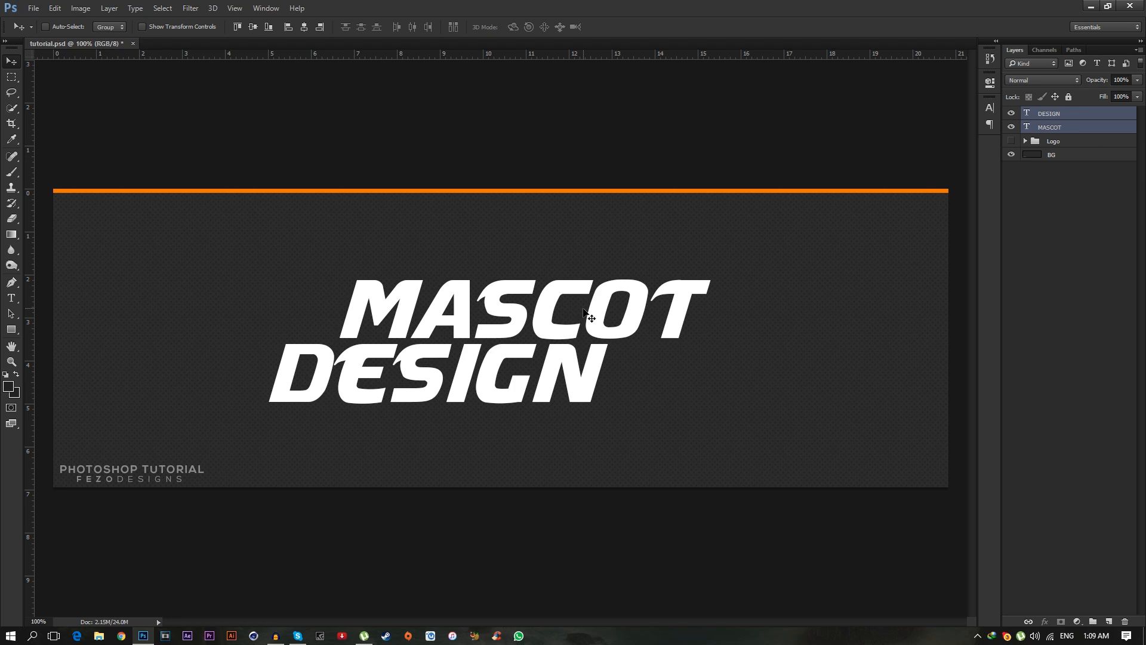
pyautogui.moveTo(556, 320); pyautogui.dragTo(593, 317)
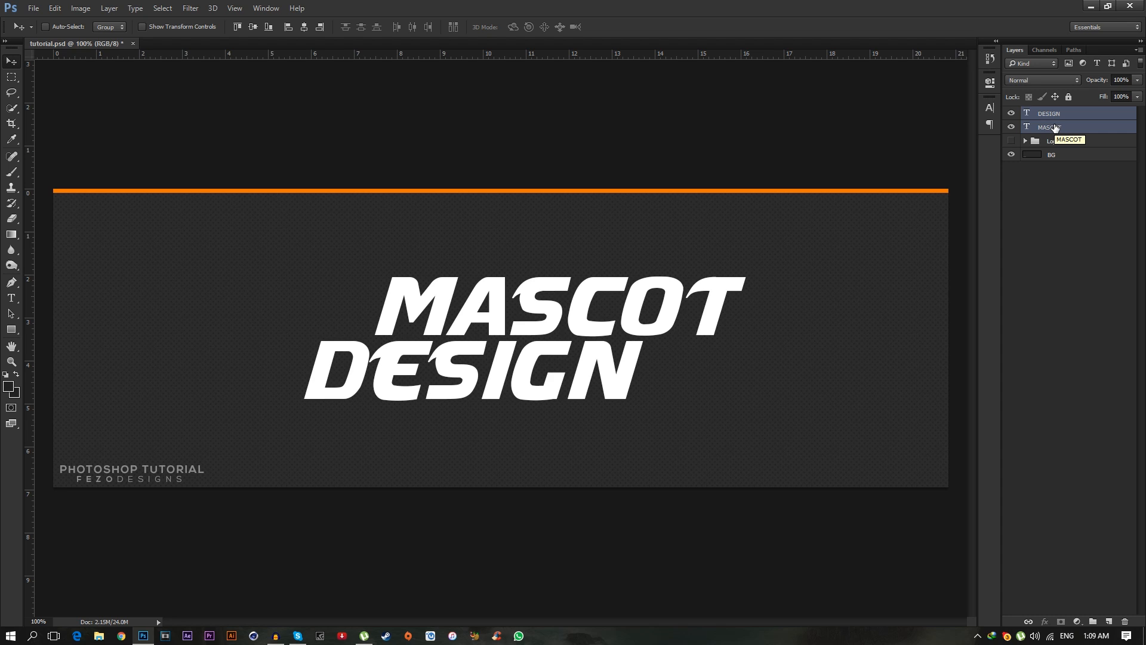
# Duplicate the DESIGN and MASCOT text layers and merge the two copies into one layer.
pyautogui.hotkey('ctrl', 'j')
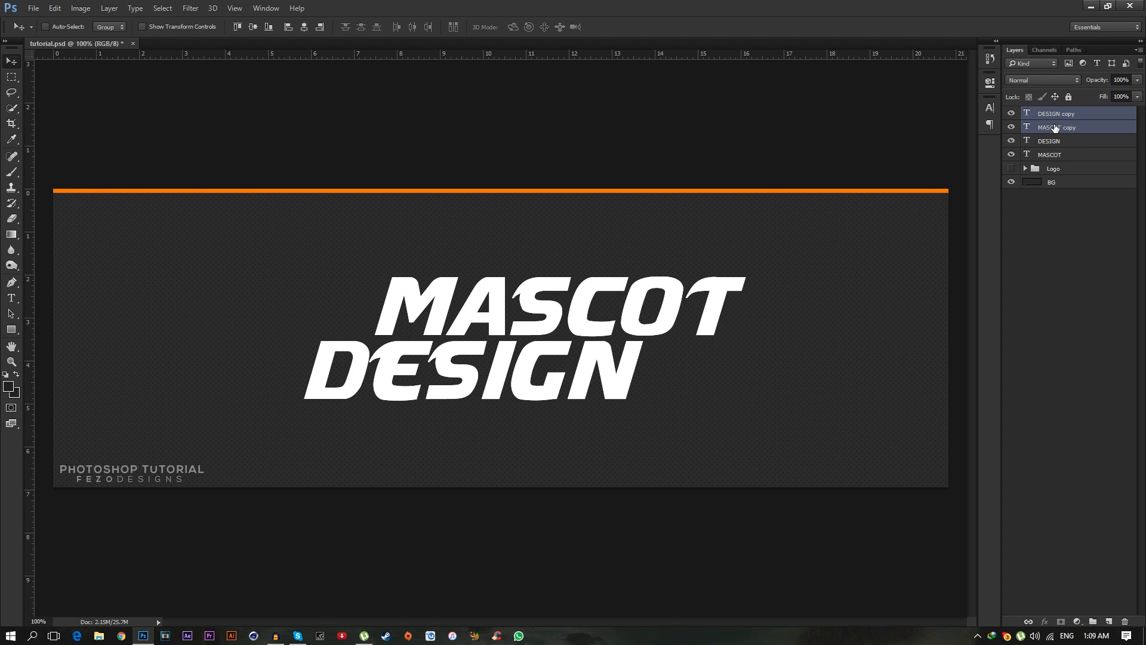
pyautogui.press('ctrl')
pyautogui.hotkey('ctrl', 'e')
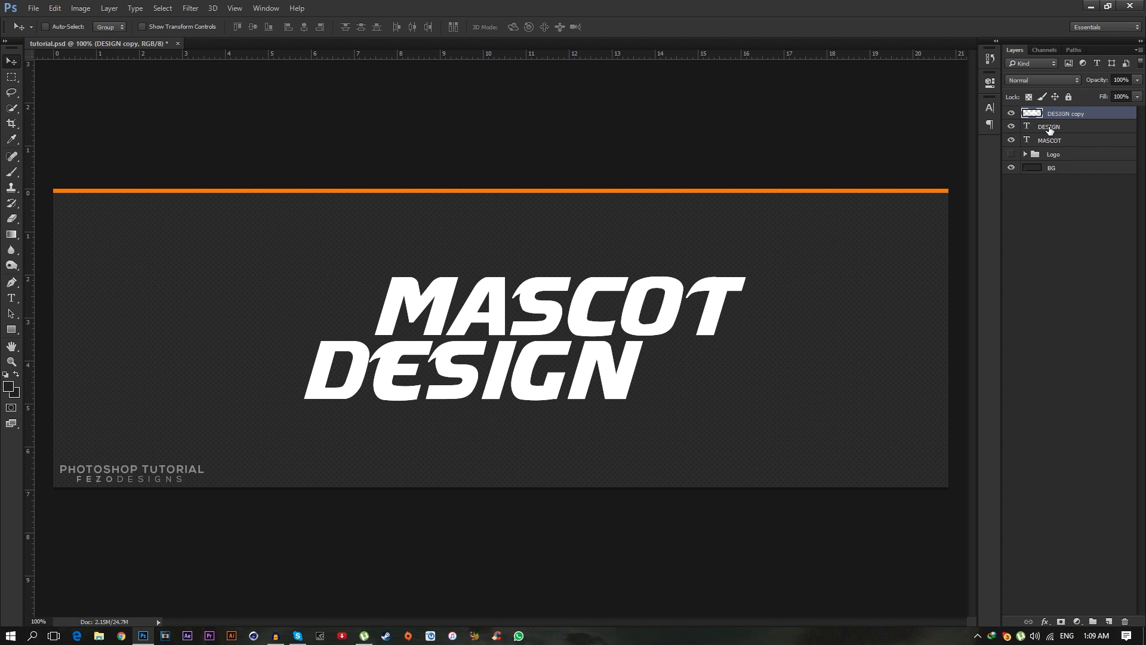
# Hide the original DESIGN and MASCOT text layers and move the merged DESIGN copy layer below them.
pyautogui.click(1033, 132)
pyautogui.click(1010, 126)
pyautogui.click(1010, 140)
pyautogui.click(1066, 114)
pyautogui.moveTo(1081, 119); pyautogui.dragTo(1086, 147)
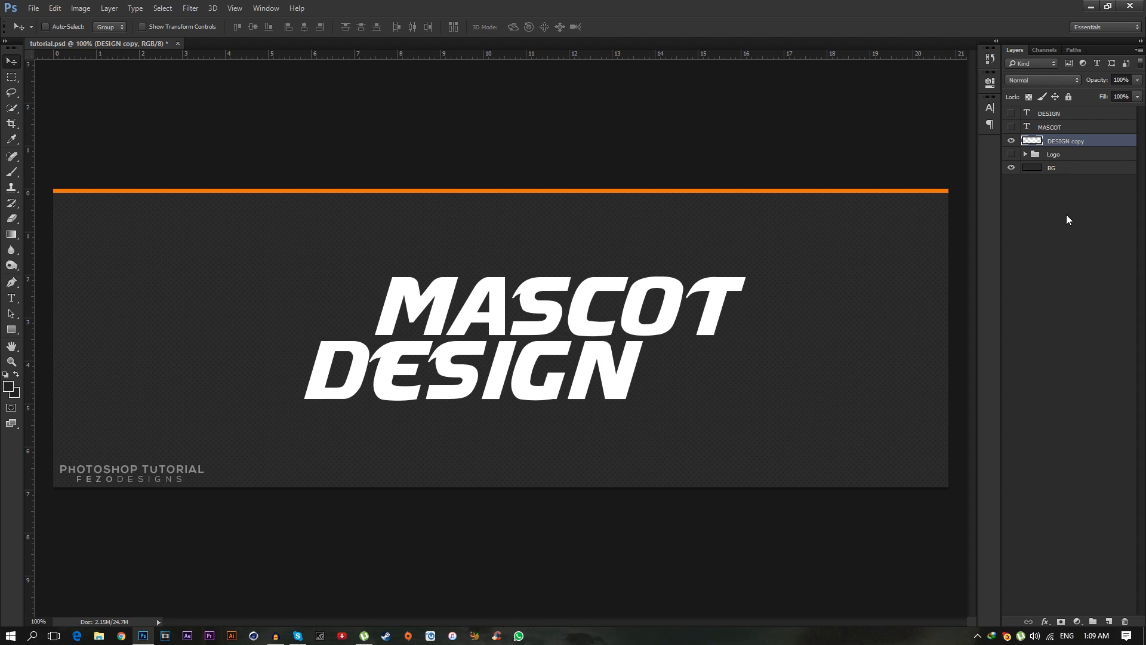
# Create a new layer directly beneath the merged lettering and name it "text bg".
pyautogui.click(1063, 157)
pyautogui.click(1108, 621)
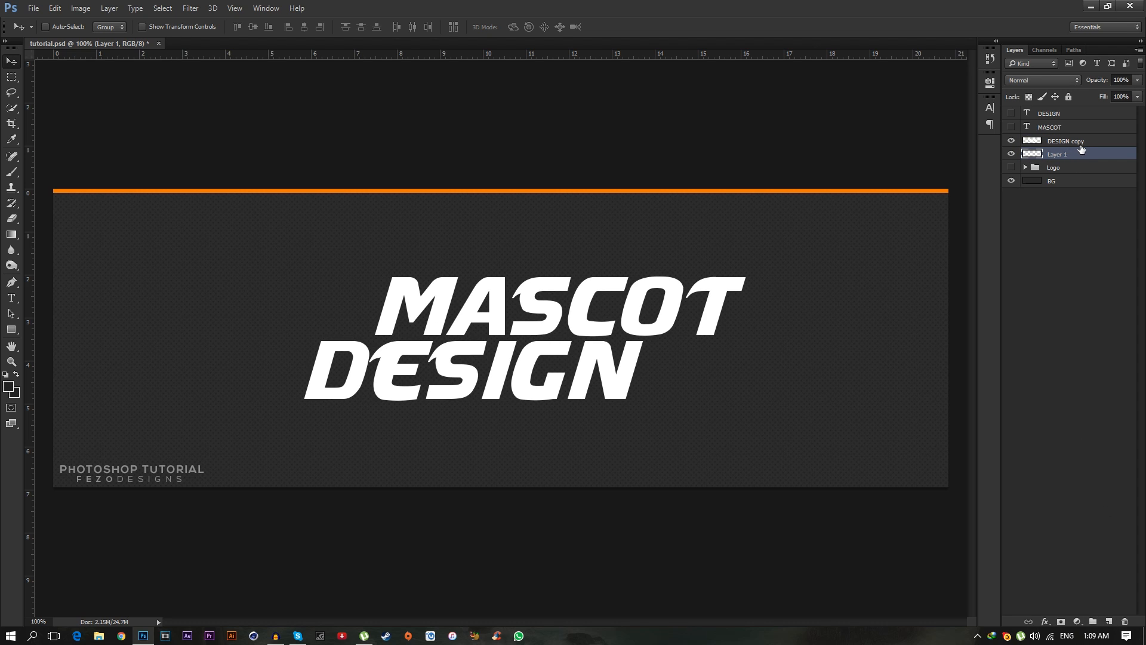
pyautogui.doubleClick(1054, 154)
pyautogui.write('text bg')
pyautogui.press('Return')
# Load the merged lettering as a selection and expand it evenly around the letters.
pyautogui.press('ctrl')
pyautogui.moveTo(1034, 148); pyautogui.dragTo(1042, 144)
pyautogui.keyDown('ctrl'); pyautogui.click(1036, 143); pyautogui.keyUp('ctrl')
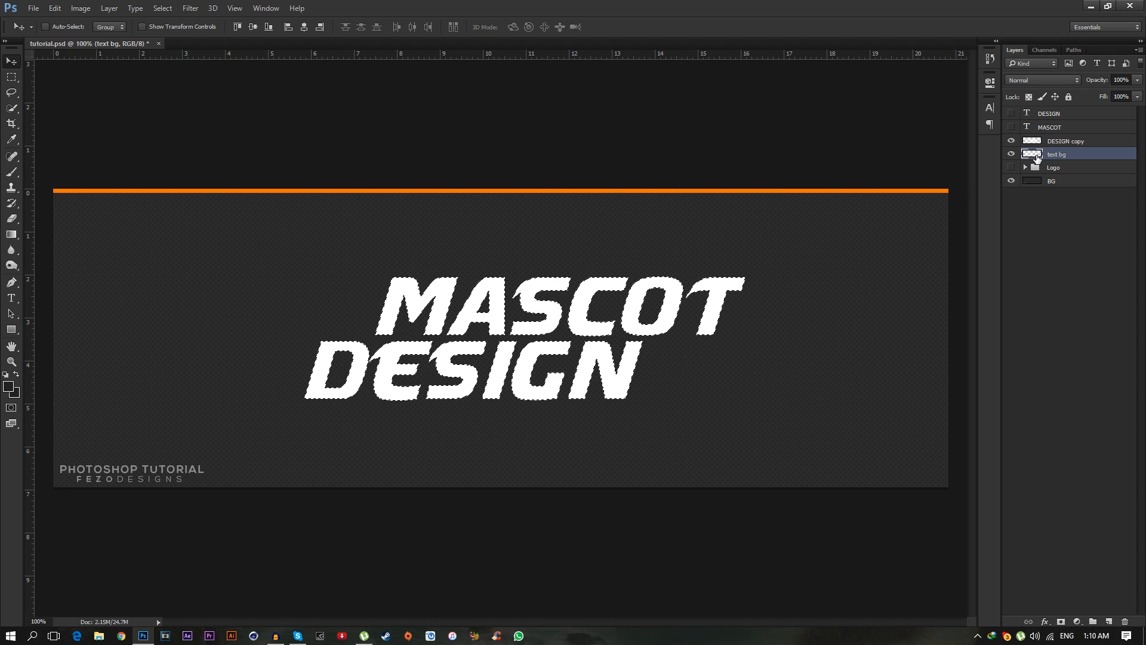
pyautogui.click(158, 8)
pyautogui.moveTo(248, 162)
pyautogui.click(304, 185)
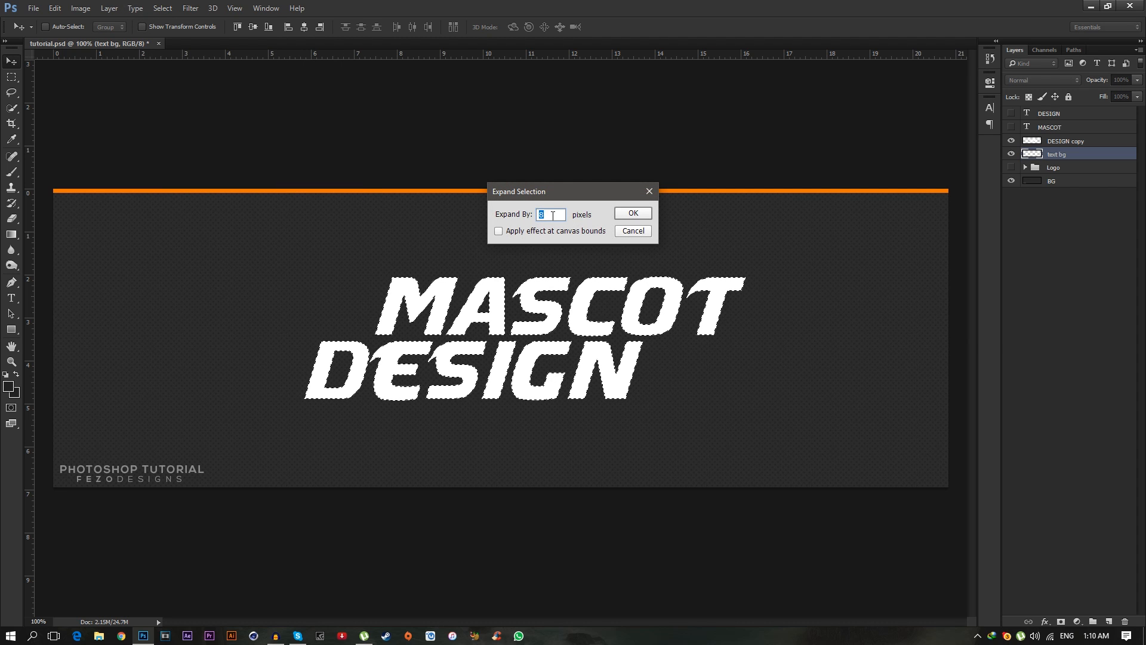
pyautogui.click(632, 213)
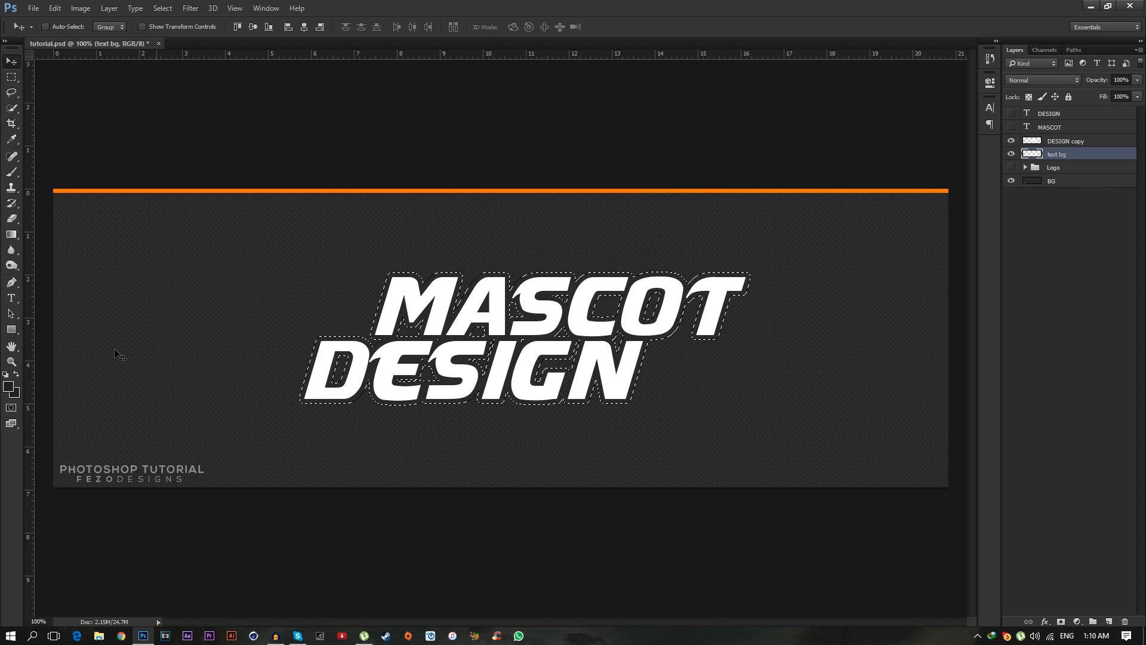
# Fill the expanded selection on the text bg layer with dark grey 222222 and deselect.
pyautogui.click(8, 388)
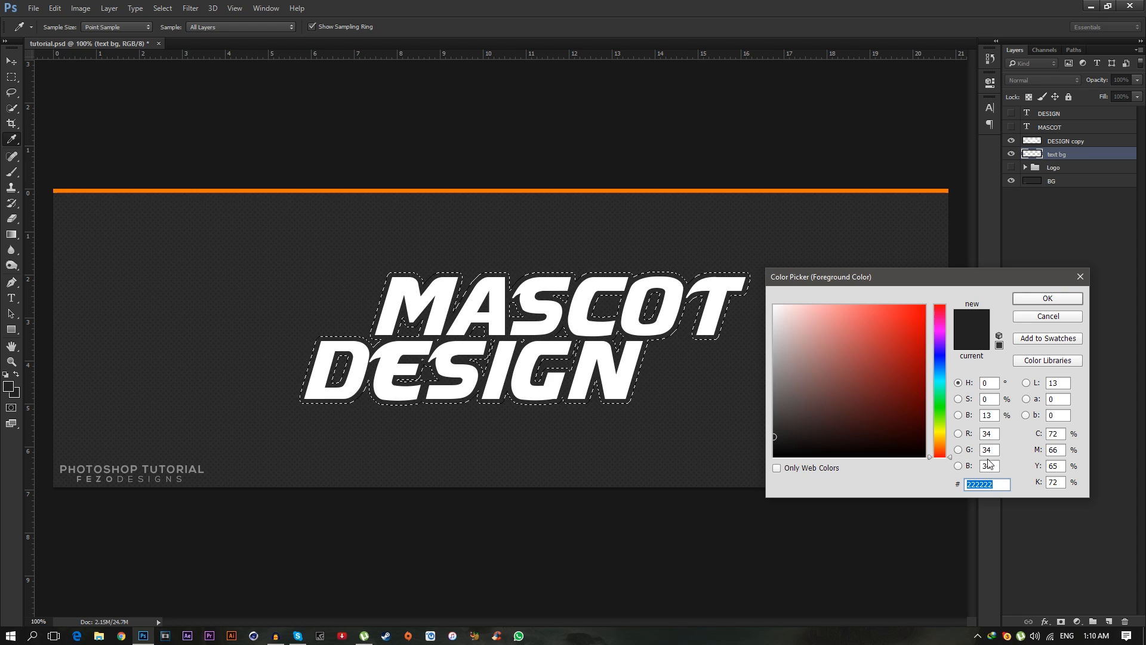
pyautogui.click(1047, 298)
pyautogui.press('v')
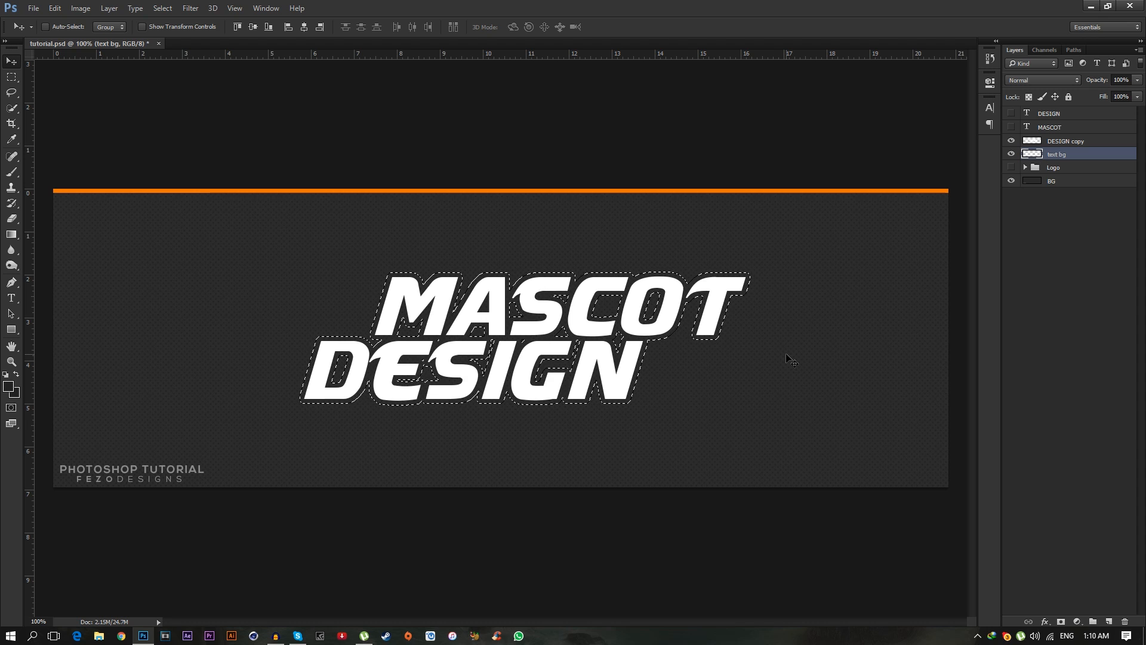
pyautogui.hotkey('alt', 'BackSpace')
pyautogui.hotkey('ctrl', 'd')
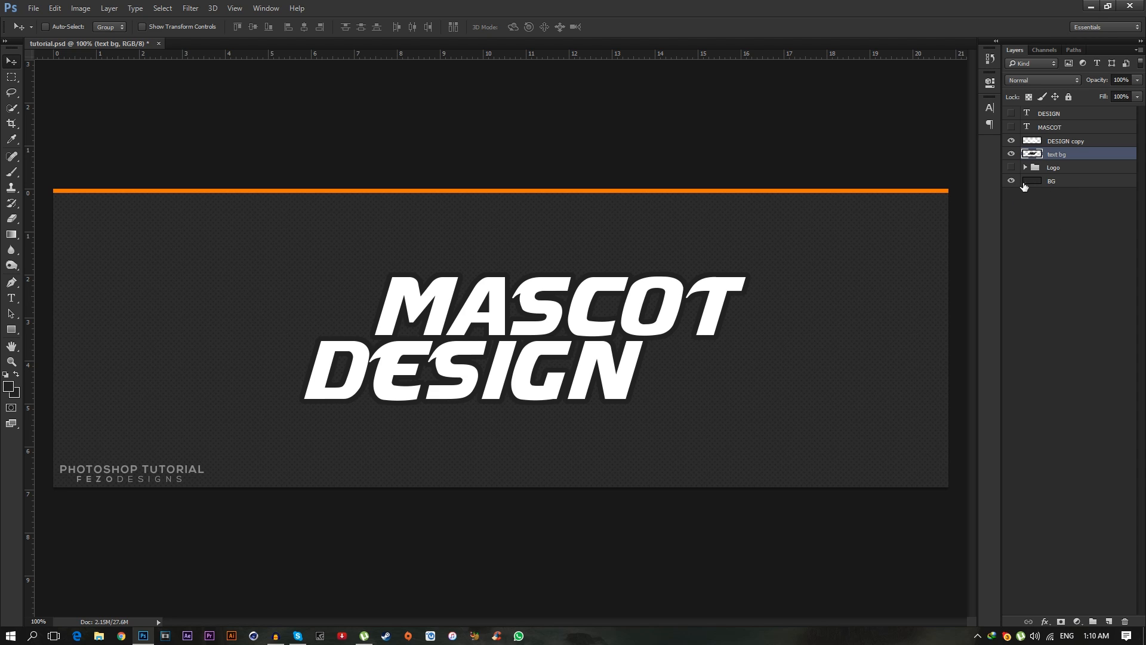
# Hide the BG layer and brush dark grey over the transparent gaps inside and between the letters on text bg.
pyautogui.click(1011, 182)
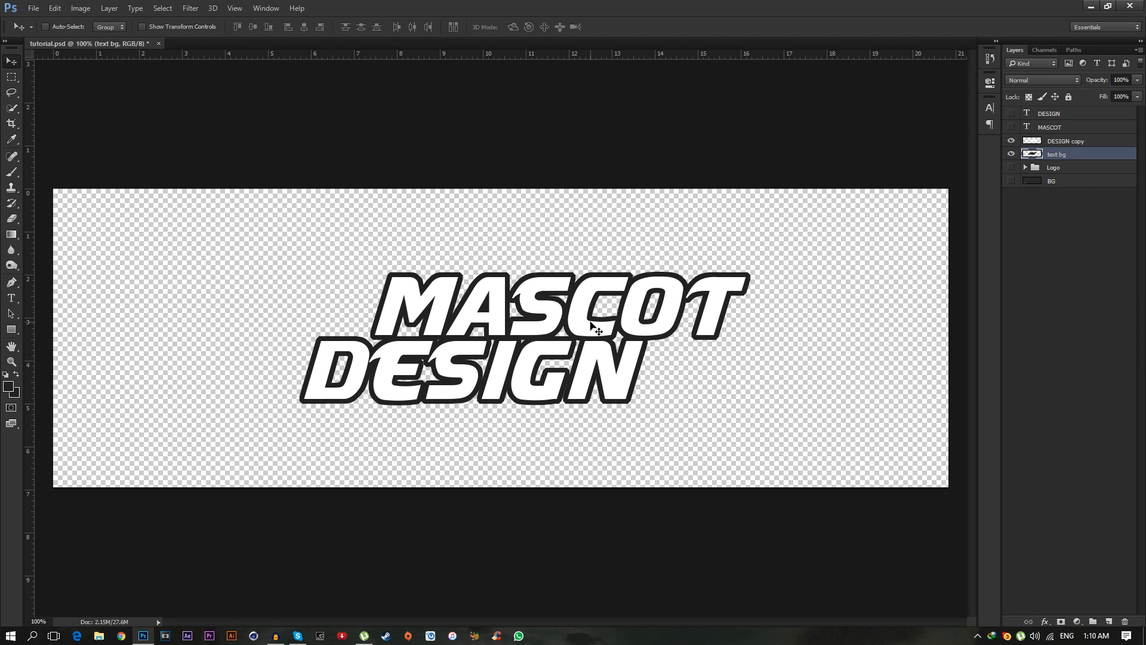
pyautogui.press('z')
pyautogui.click(550, 344)
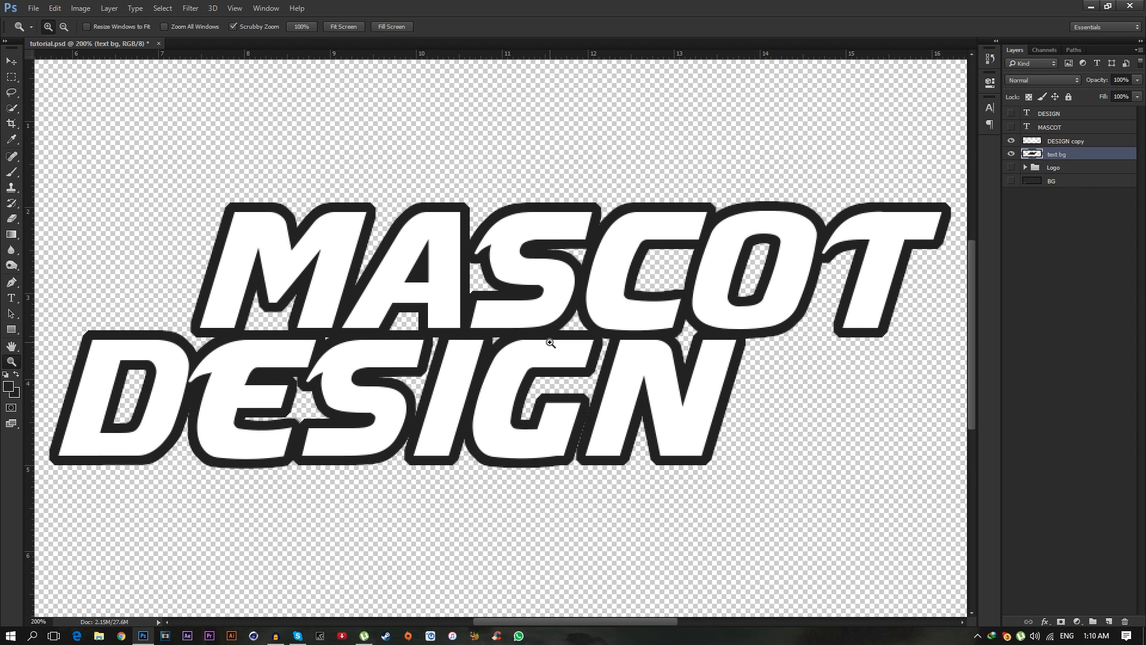
pyautogui.press('b')
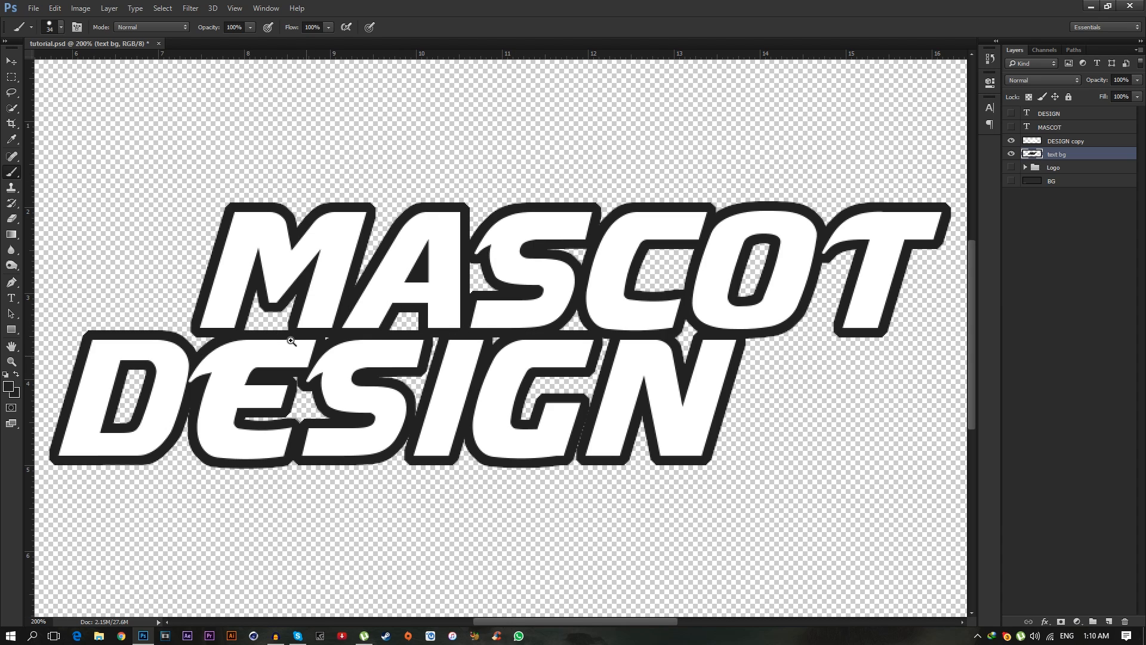
pyautogui.moveTo(418, 331); pyautogui.dragTo(381, 318)
pyautogui.moveTo(286, 301)
pyautogui.mouseDown()
pyautogui.moveTo(232, 320)
pyautogui.moveTo(236, 303)
pyautogui.mouseUp()
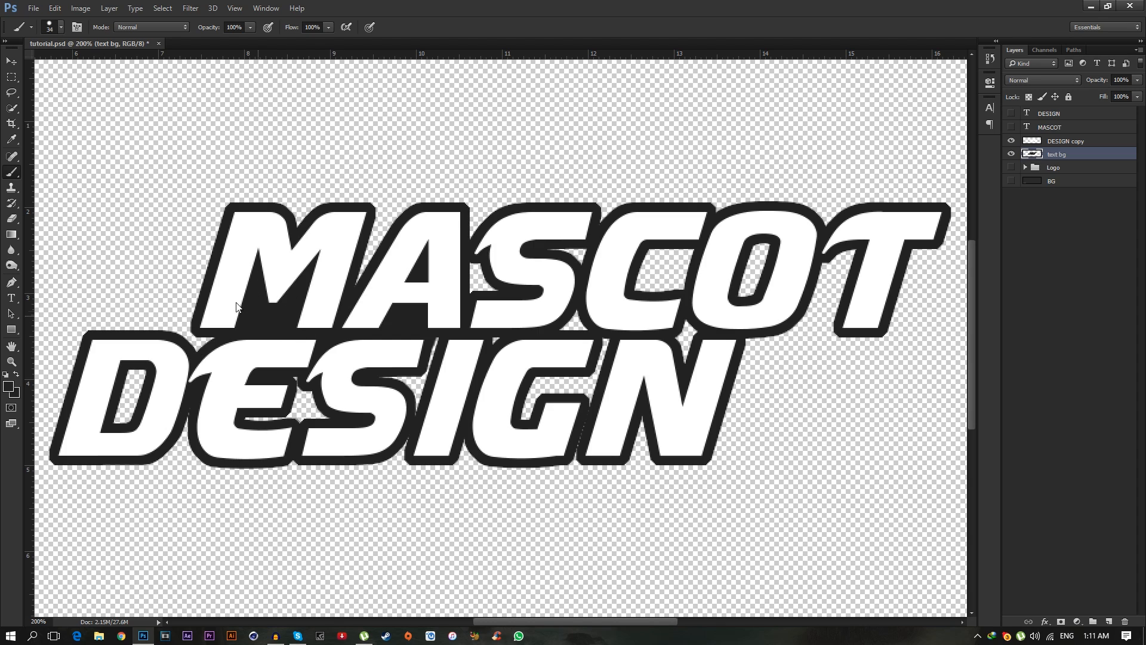
pyautogui.moveTo(242, 385)
pyautogui.mouseDown()
pyautogui.moveTo(266, 384)
pyautogui.moveTo(239, 400)
pyautogui.mouseUp()
pyautogui.moveTo(107, 361); pyautogui.dragTo(111, 382)
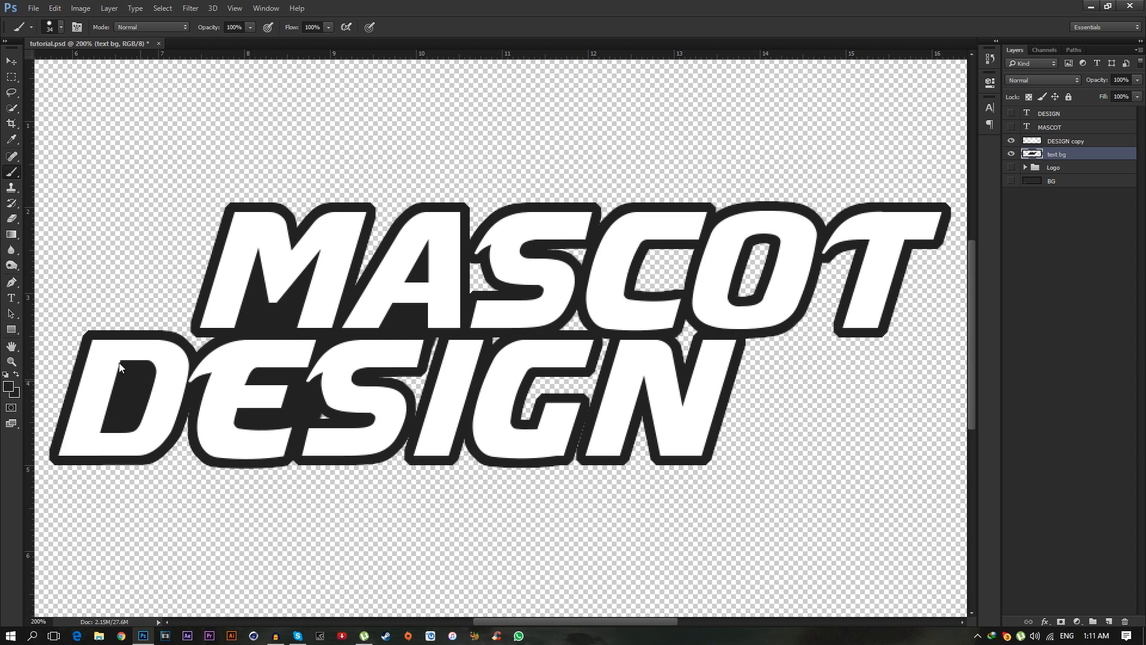
pyautogui.moveTo(374, 350)
pyautogui.mouseDown()
pyautogui.moveTo(391, 364)
pyautogui.moveTo(346, 375)
pyautogui.moveTo(416, 393)
pyautogui.moveTo(394, 386)
pyautogui.mouseUp()
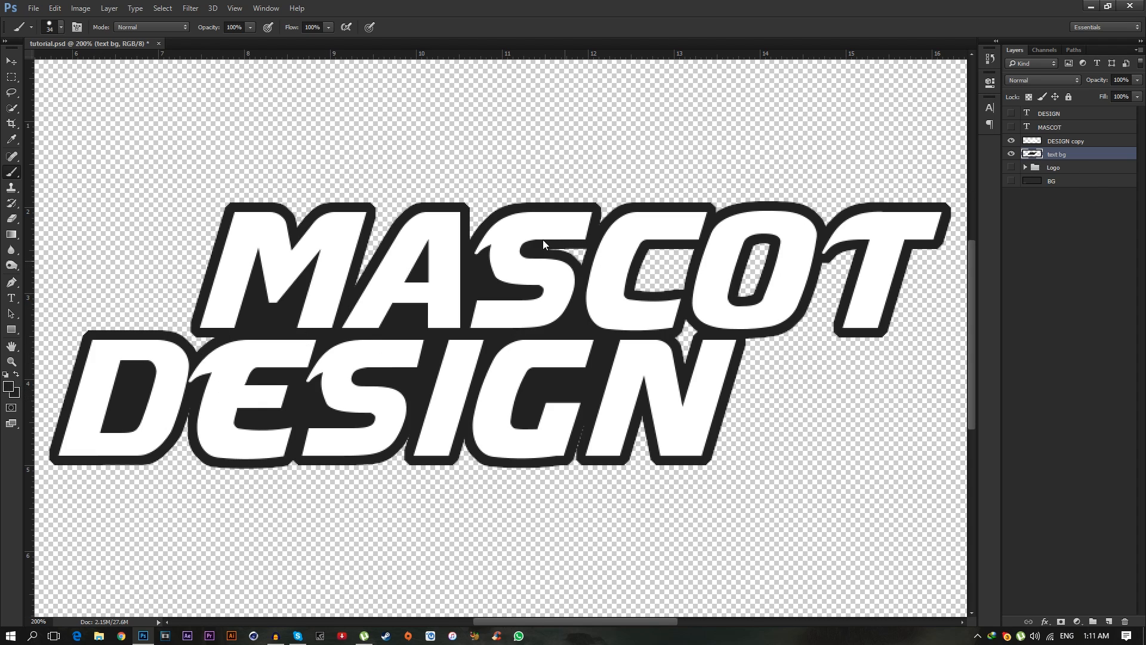
pyautogui.moveTo(636, 243); pyautogui.dragTo(682, 245)
pyautogui.moveTo(676, 346)
pyautogui.mouseDown()
pyautogui.moveTo(660, 351)
pyautogui.moveTo(664, 318)
pyautogui.mouseUp()
pyautogui.moveTo(747, 268); pyautogui.dragTo(742, 232)
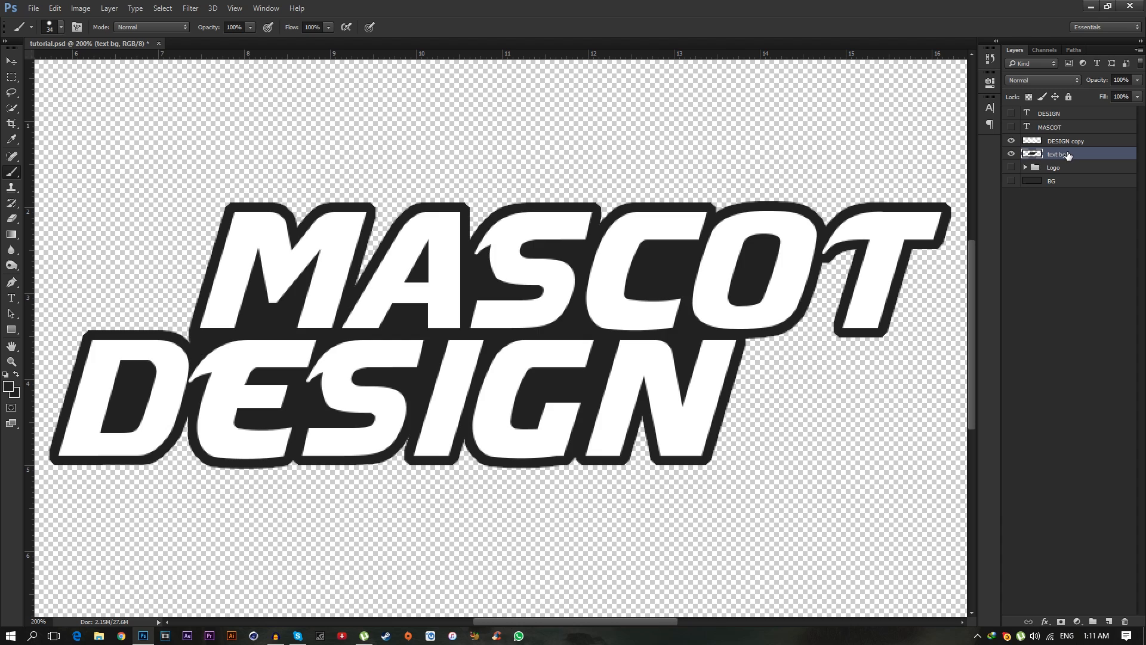
# Add a layer above text bg and draw a curved Pen path from beneath the E to below and beyond the N's outer corner.
pyautogui.click(1108, 622)
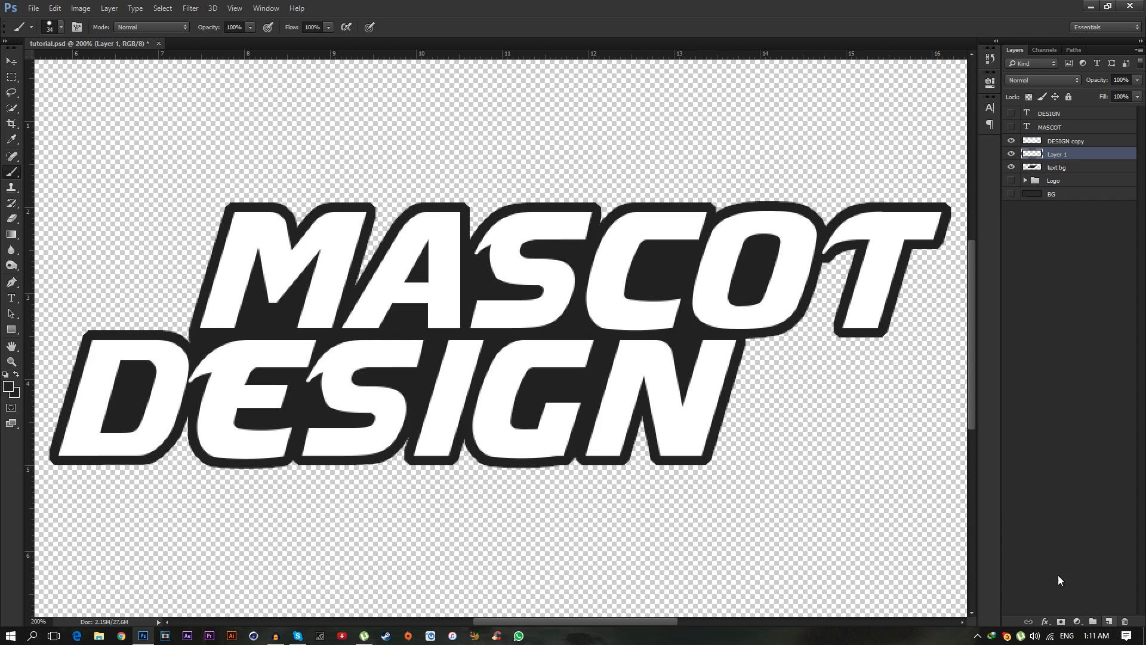
pyautogui.press('p')
pyautogui.press('z')
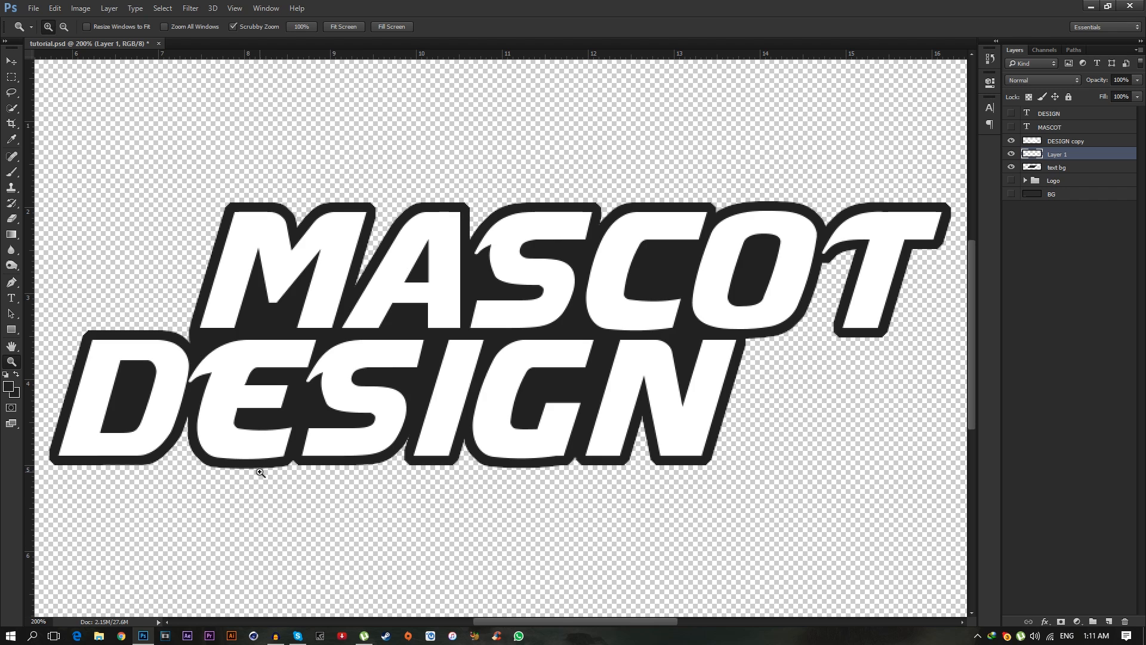
pyautogui.click(258, 468)
pyautogui.press('p')
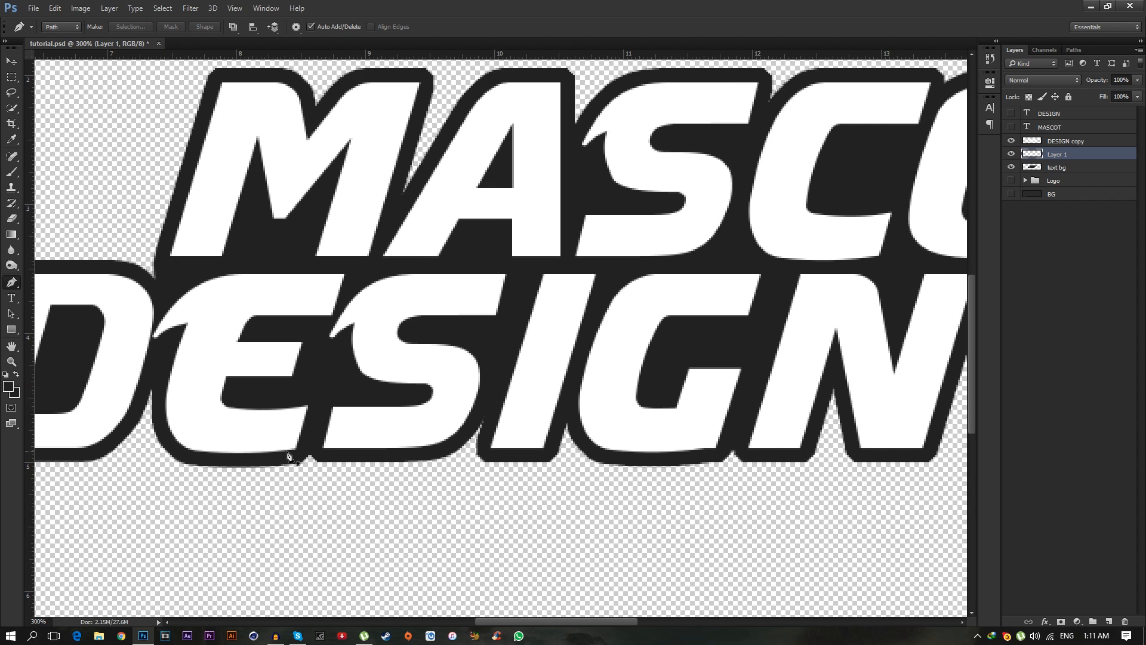
pyautogui.click(240, 464)
pyautogui.moveTo(495, 625); pyautogui.dragTo(559, 621)
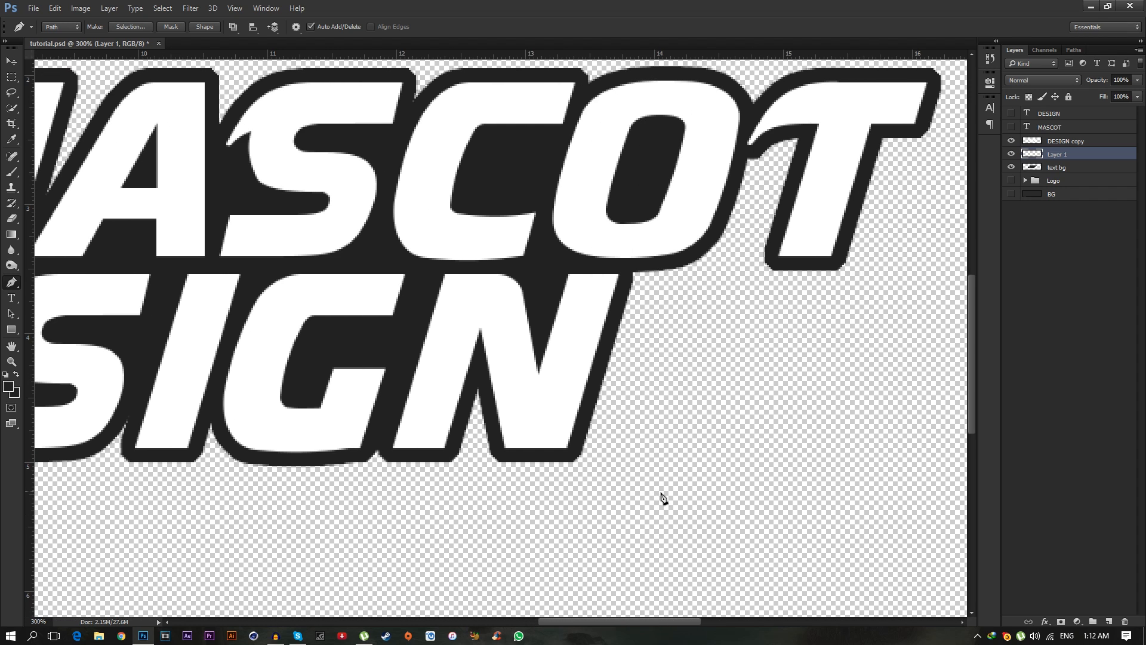
pyautogui.moveTo(670, 496); pyautogui.dragTo(789, 575)
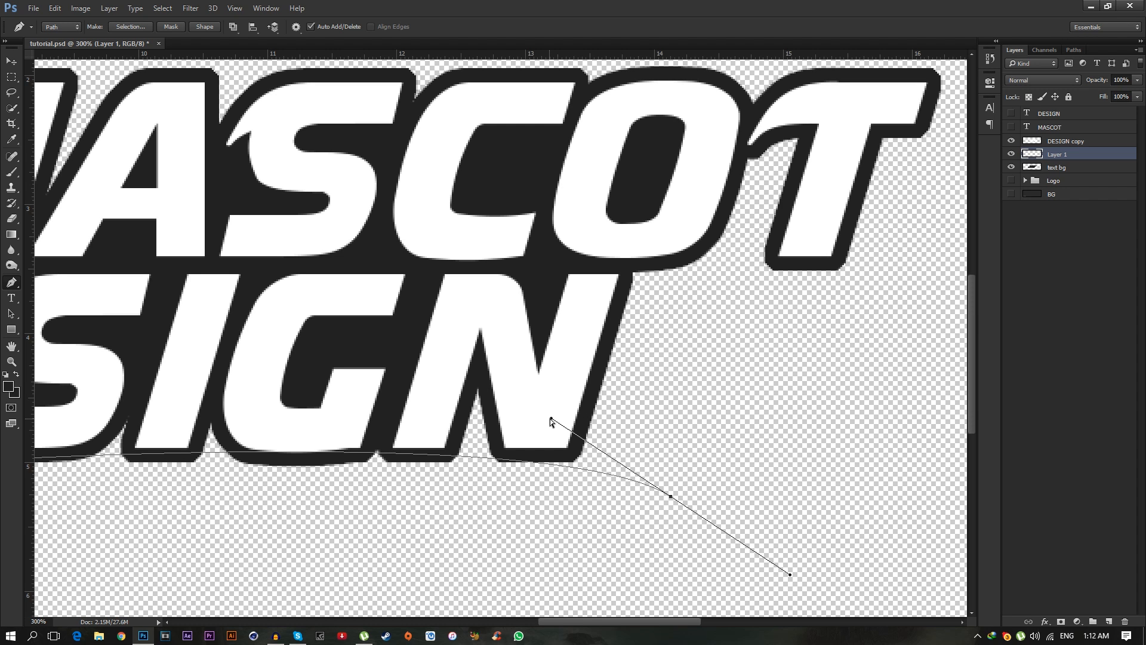
# Flatten the path's direction handle so the curve follows the underside of DESIGN and dips gently past the N.
pyautogui.moveTo(551, 418); pyautogui.dragTo(385, 448)
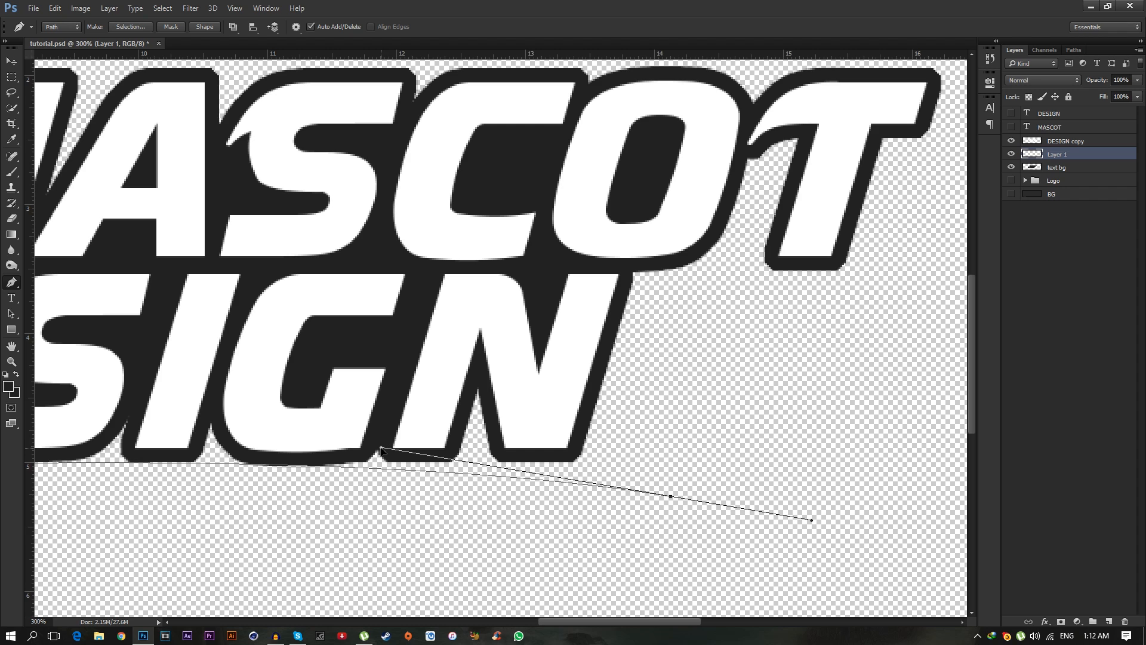
pyautogui.hscroll(-5, 511, 606)
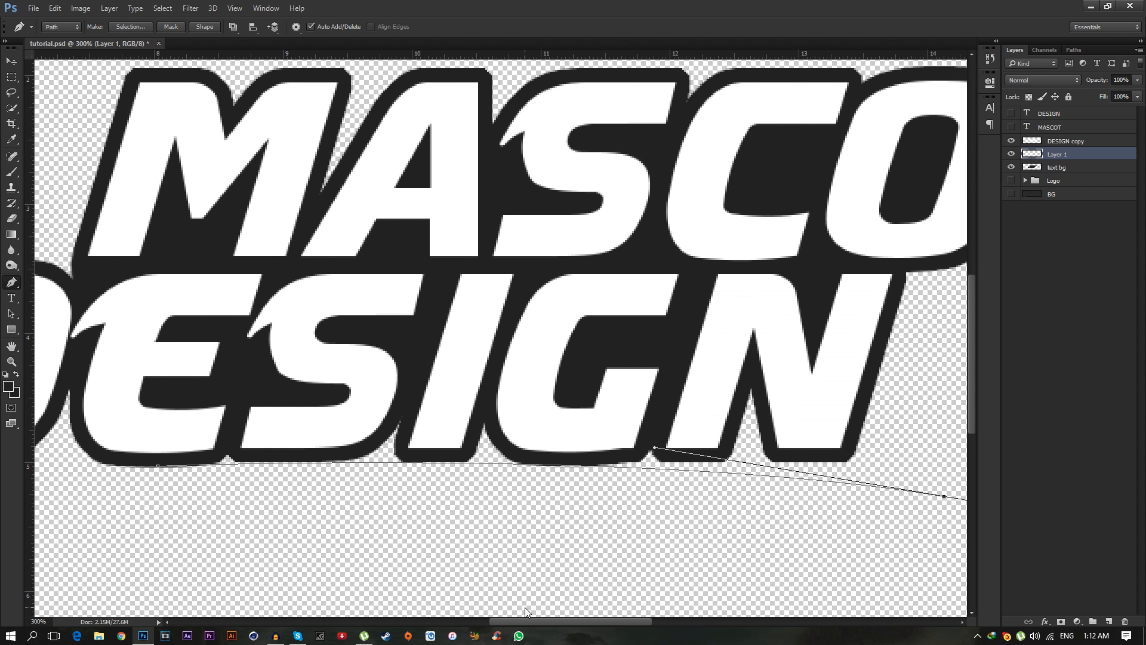
pyautogui.moveTo(636, 450); pyautogui.dragTo(644, 454)
pyautogui.keyDown('ctrl'); pyautogui.click(645, 469); pyautogui.keyUp('ctrl')
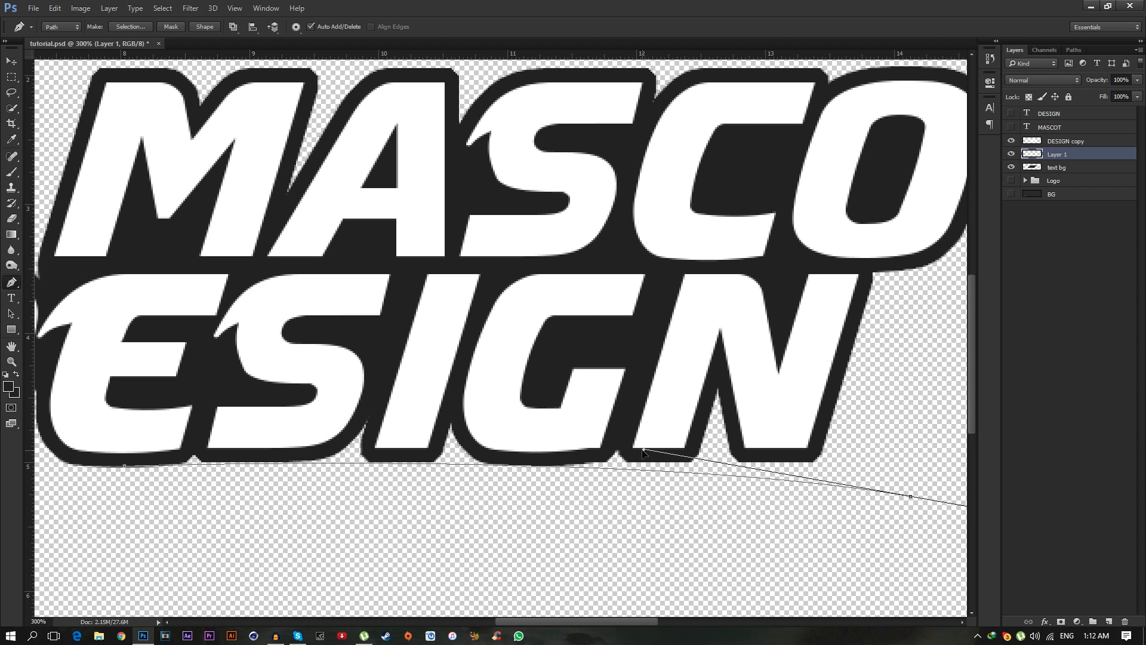
pyautogui.moveTo(630, 617); pyautogui.dragTo(675, 617)
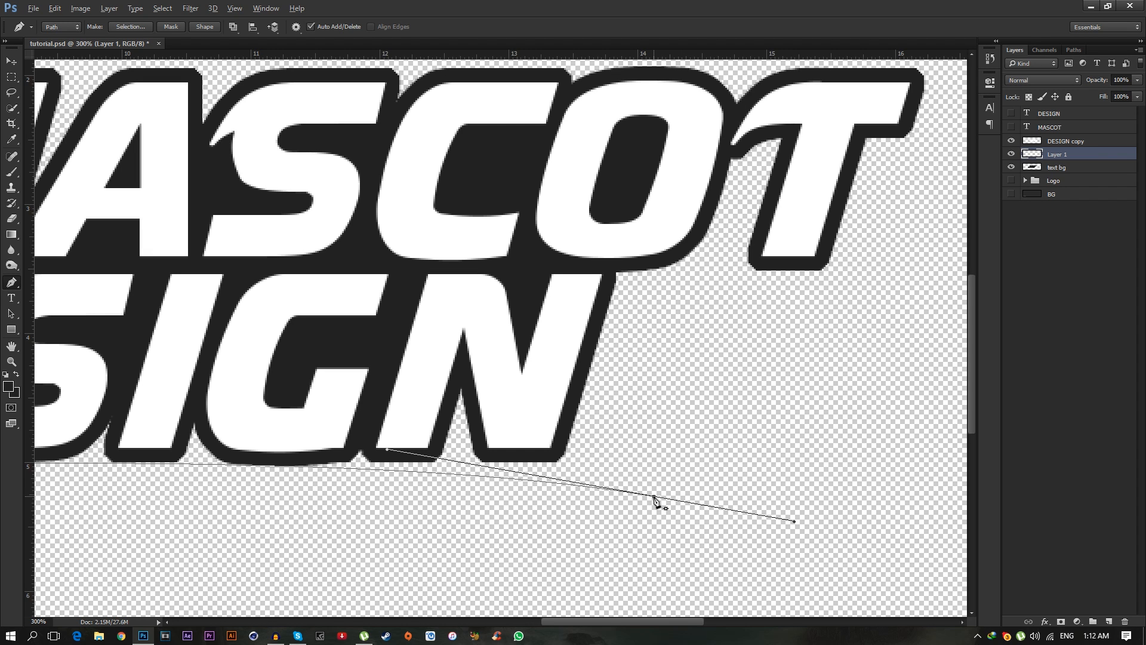
# Continue the path from the sharp corner with an inward curve up to the upper end of the N's outer edge.
pyautogui.hotkey('ctrl', 'z')
pyautogui.moveTo(617, 263); pyautogui.dragTo(664, 106)
pyautogui.moveTo(568, 422); pyautogui.dragTo(585, 444)
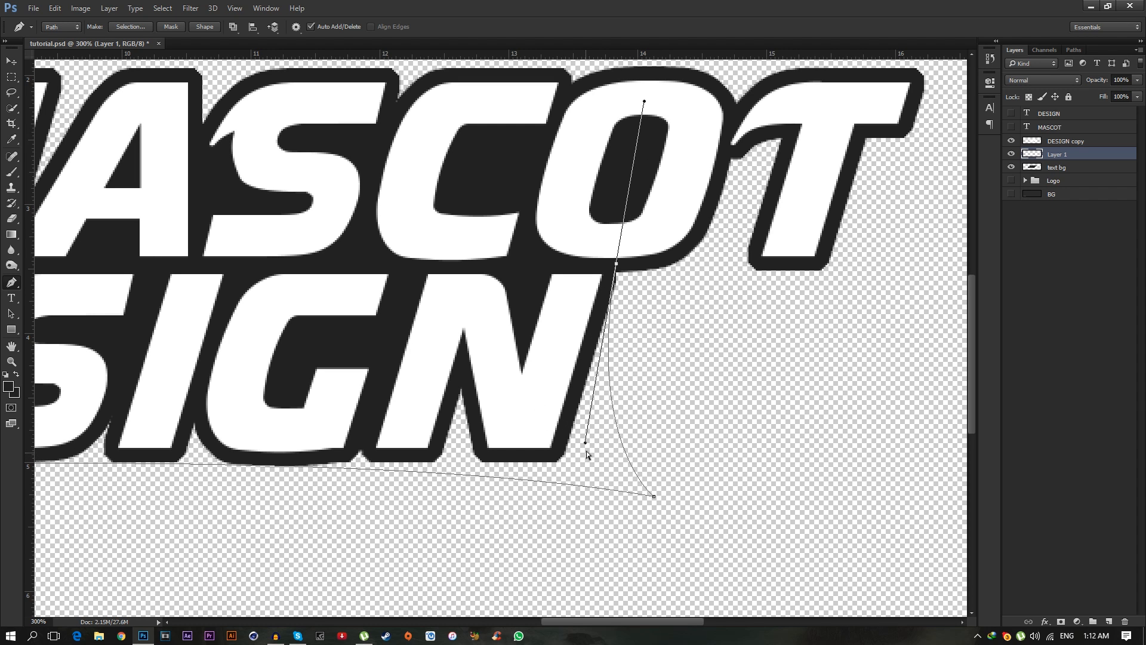
pyautogui.moveTo(584, 443); pyautogui.dragTo(595, 425)
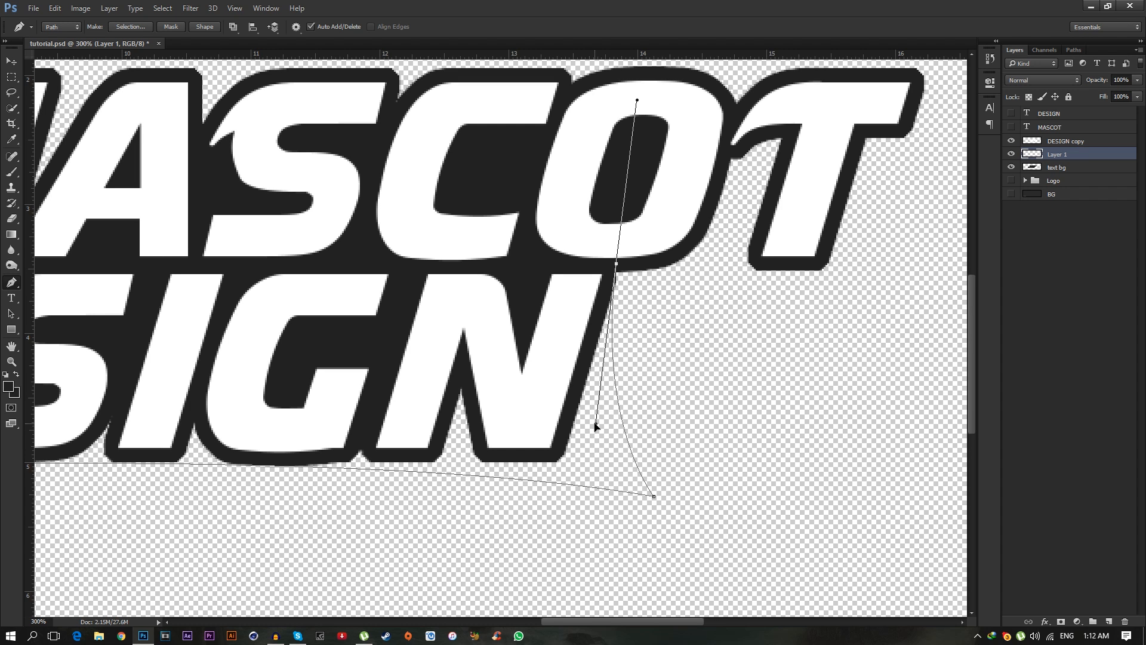
# Close the path with anchor points running back through the DESIGN lettering to the starting point beneath the E.
pyautogui.click(236, 417)
pyautogui.moveTo(625, 621); pyautogui.dragTo(560, 611)
pyautogui.click(352, 365)
pyautogui.click(259, 428)
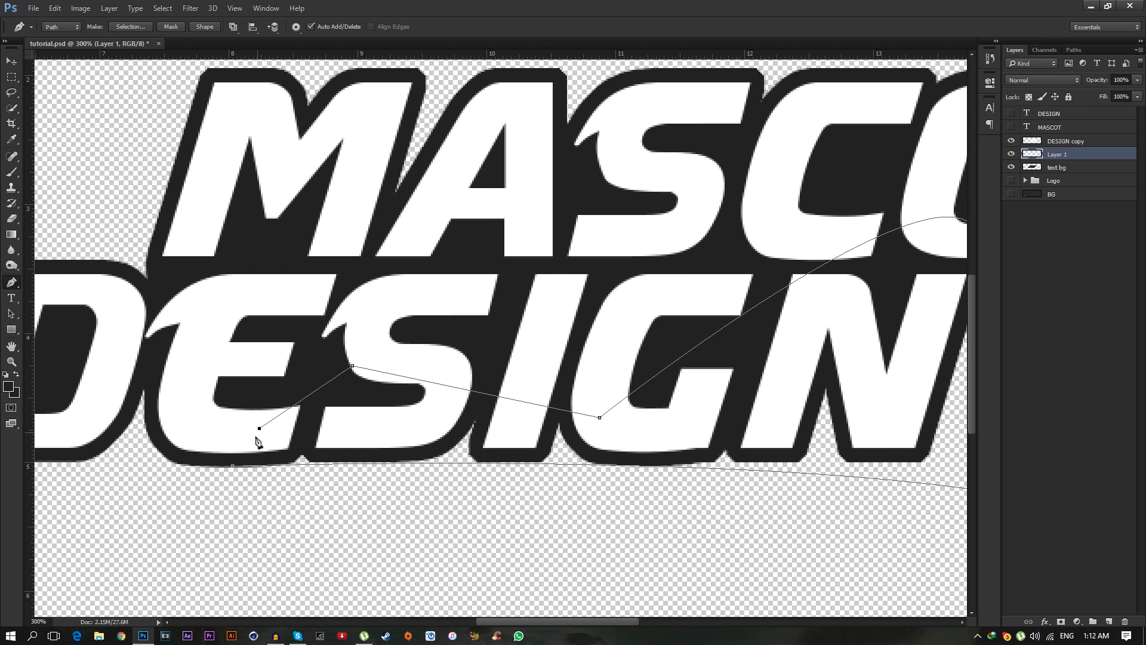
pyautogui.click(232, 465)
# Fill the closed path with dark grey 222222 and delete the path.
pyautogui.rightClick(410, 364)
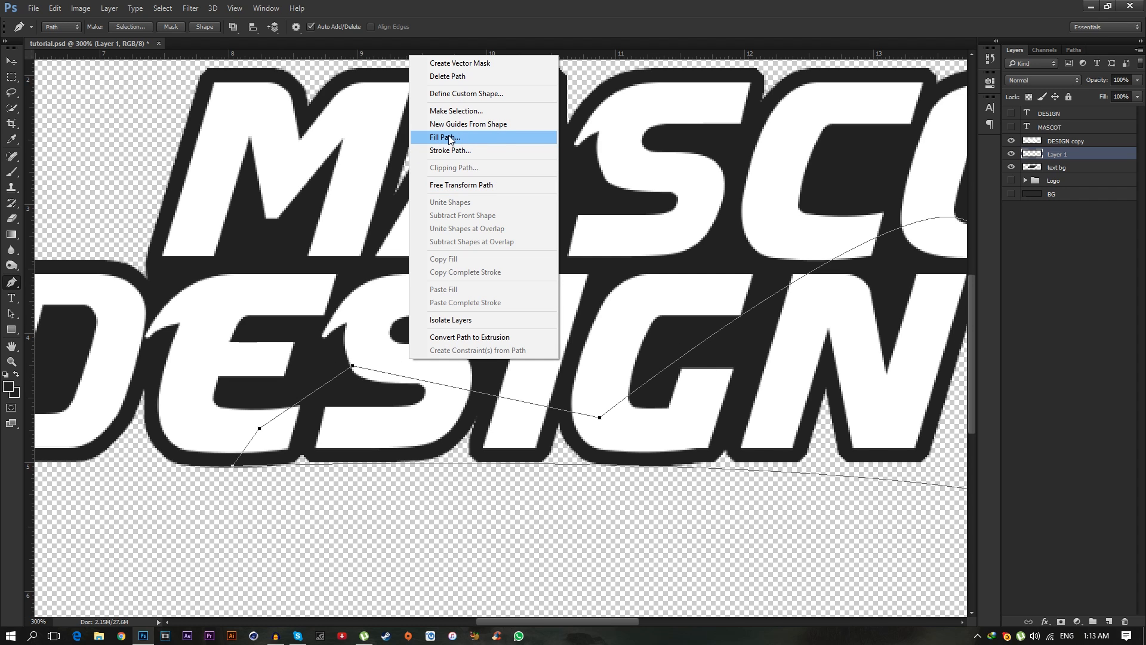
pyautogui.click(450, 138)
pyautogui.click(573, 176)
pyautogui.click(570, 196)
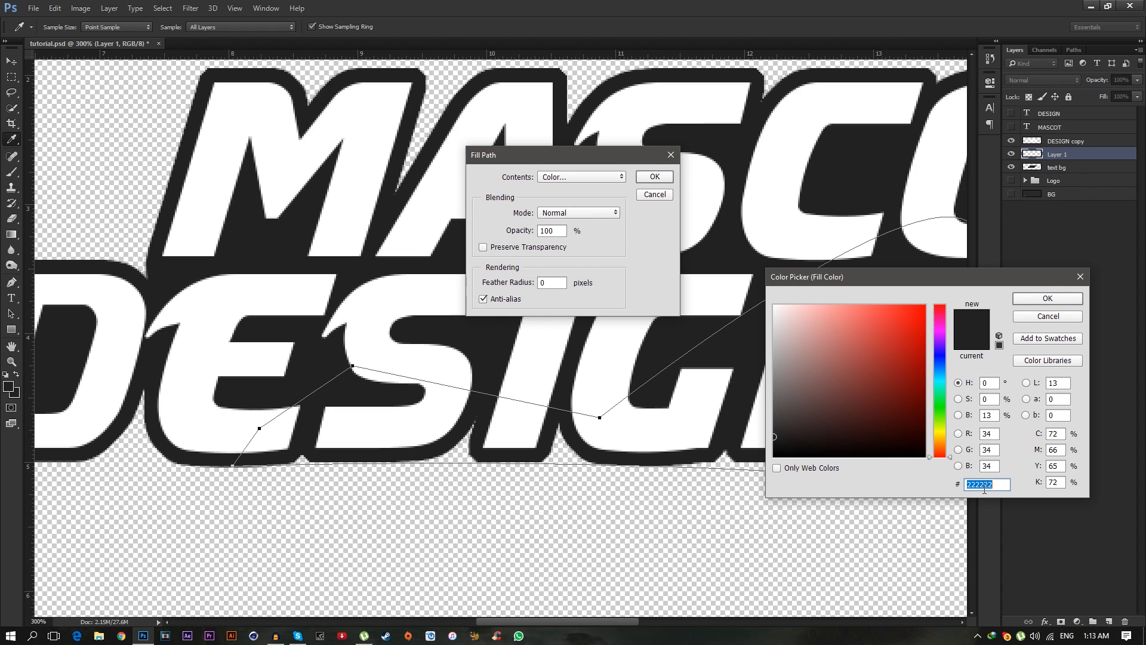
pyautogui.click(1019, 296)
pyautogui.click(653, 177)
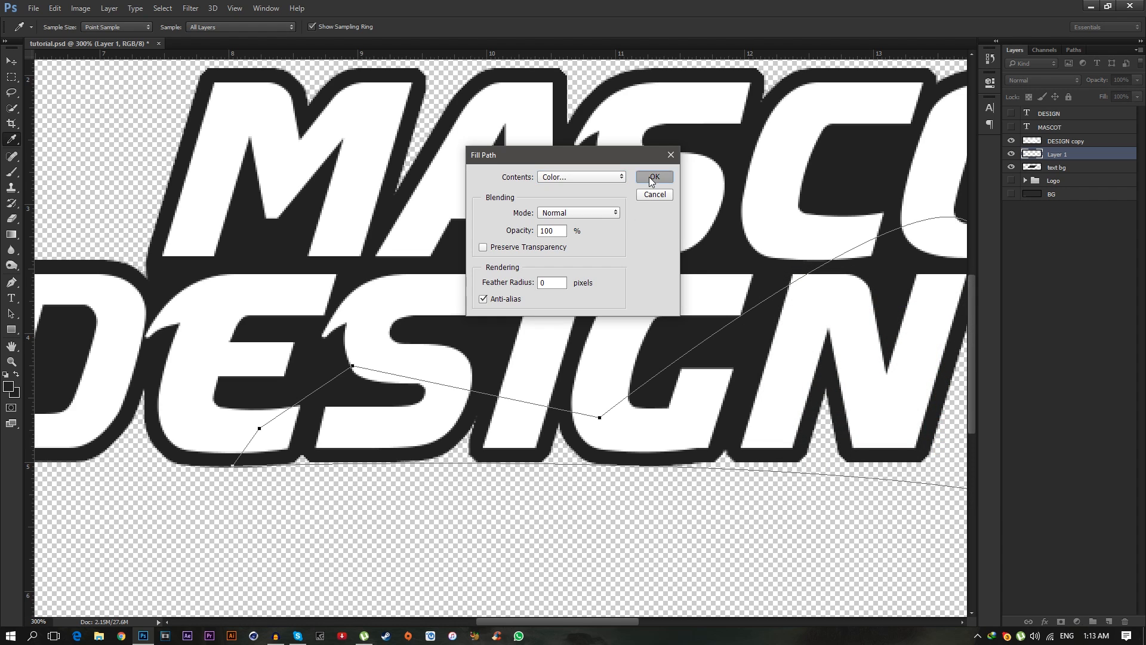
pyautogui.rightClick(598, 281)
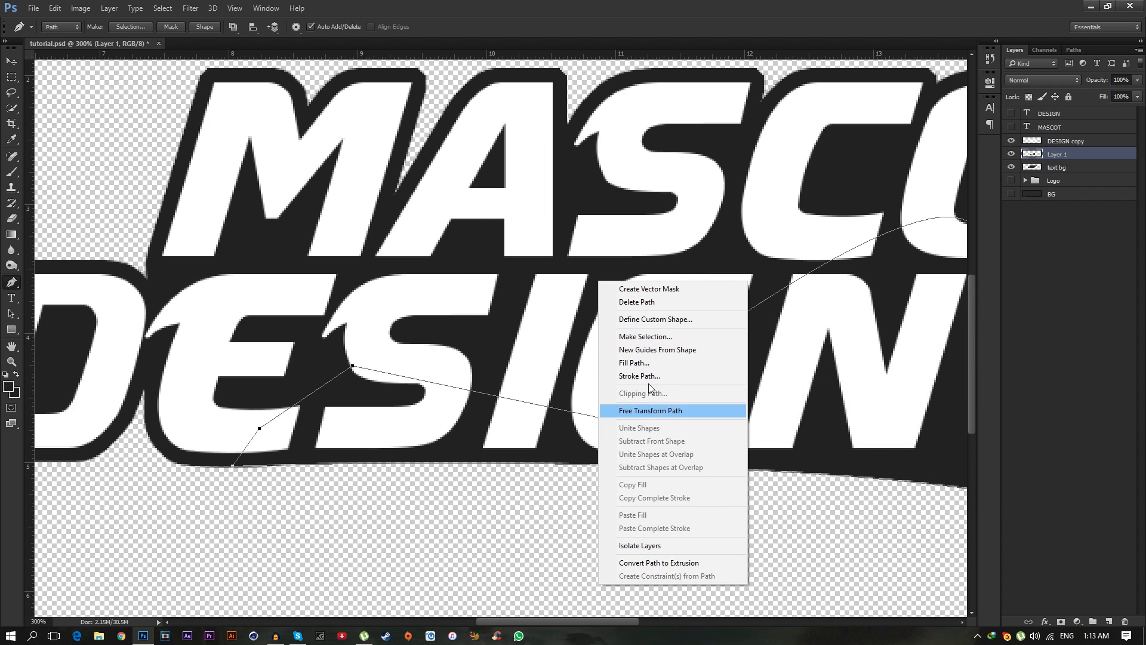
pyautogui.click(639, 302)
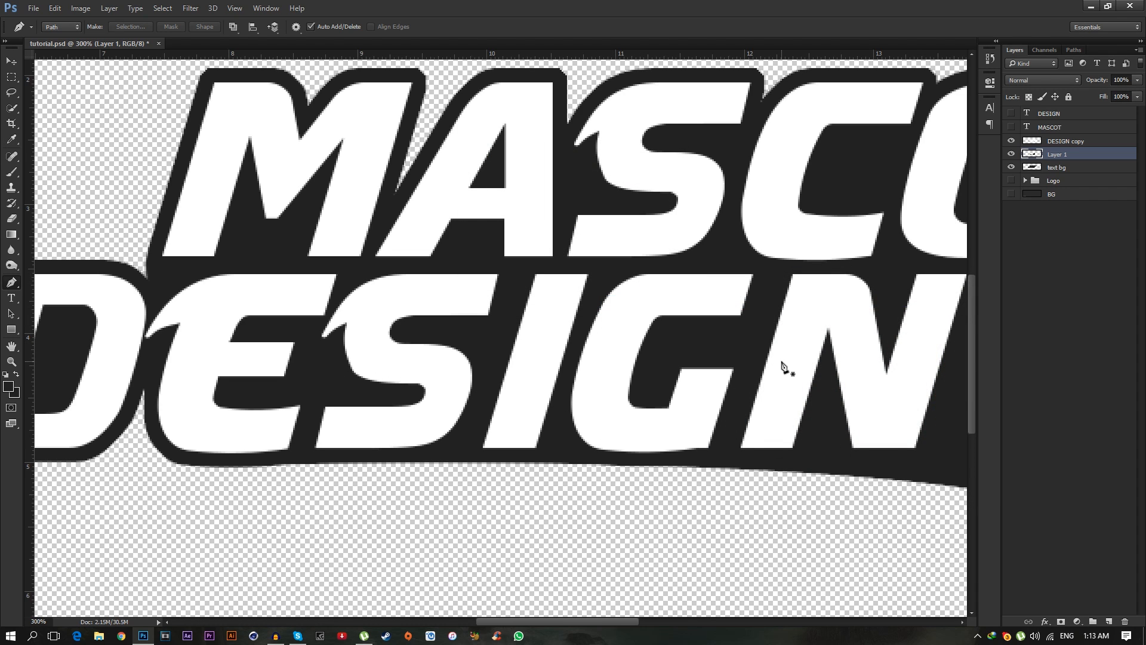
# Show the Logo group to compare the new corner shape with the finished design, and hide the group again.
pyautogui.press('z')
pyautogui.moveTo(804, 355); pyautogui.dragTo(860, 360)
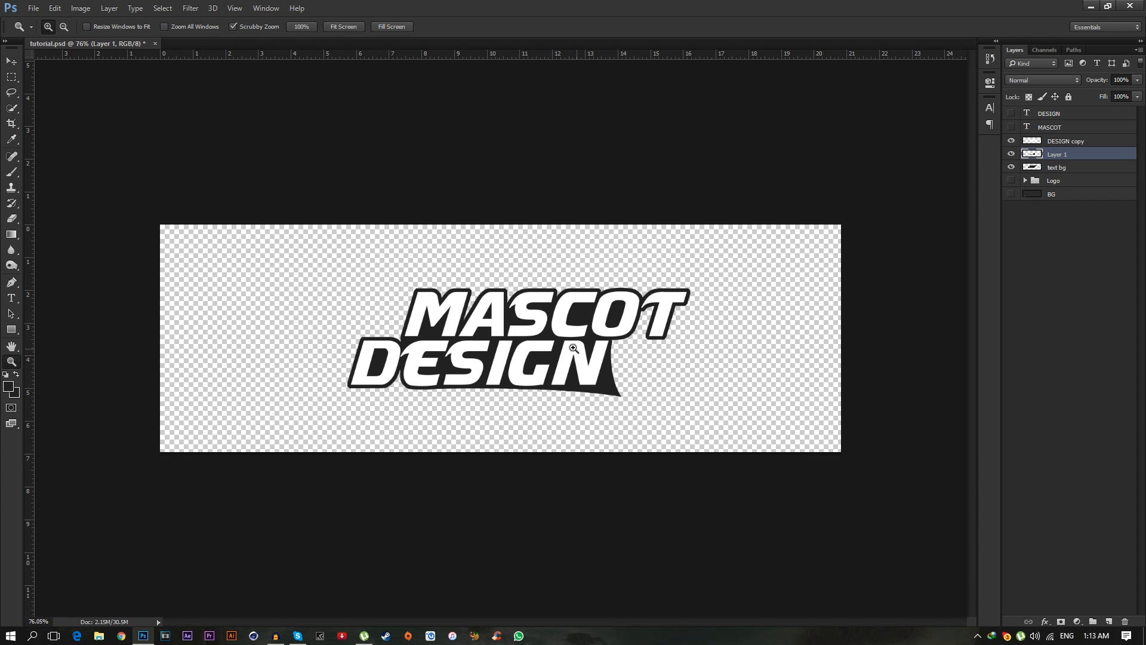
pyautogui.click(573, 347)
pyautogui.click(1064, 180)
pyautogui.click(1011, 180)
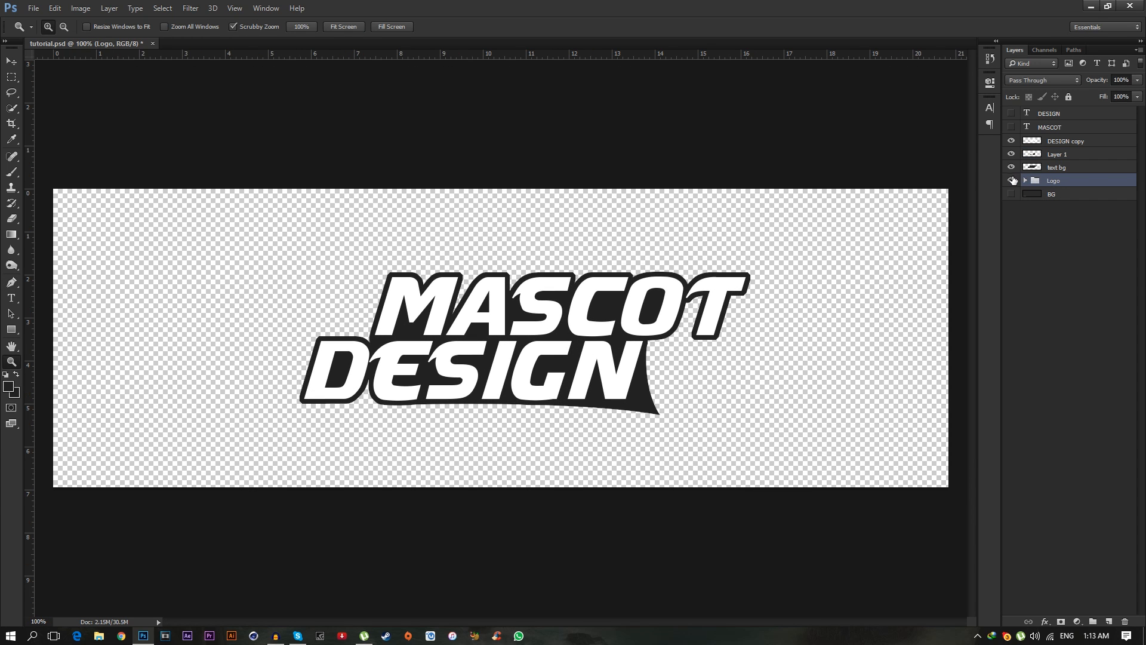
pyautogui.press('v')
pyautogui.moveTo(551, 309); pyautogui.dragTo(258, 333)
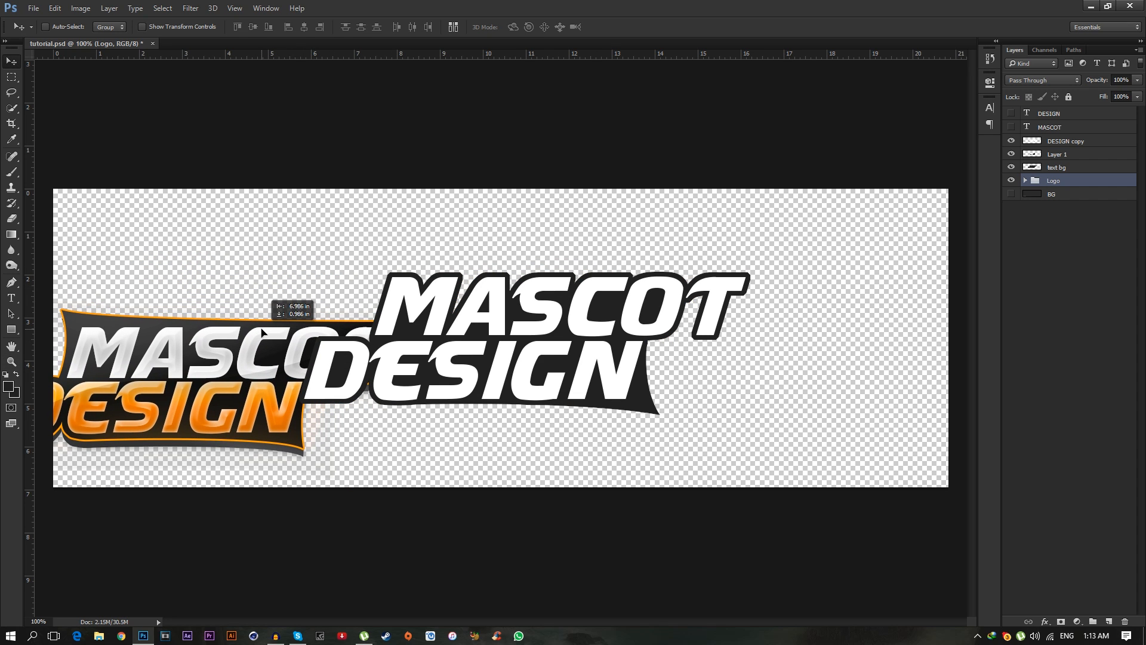
pyautogui.hotkey('ctrl', 'z')
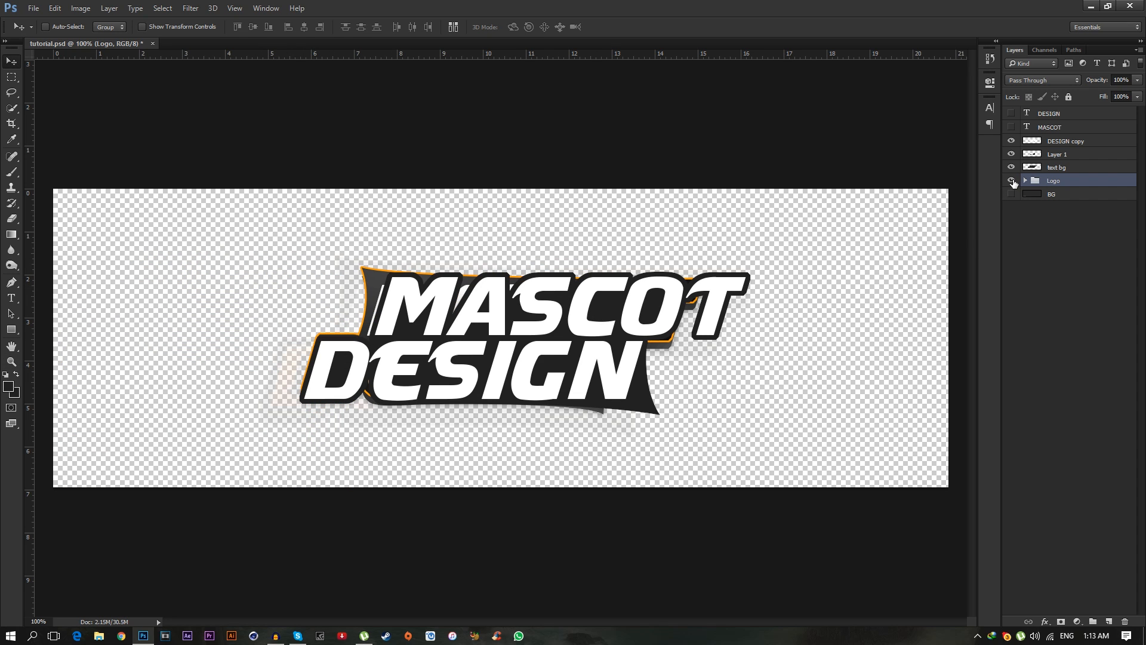
pyautogui.click(1013, 182)
# Step back to the unfilled path and move its lower corner anchor slightly inward, closer to the N.
pyautogui.press('z')
pyautogui.click(632, 371)
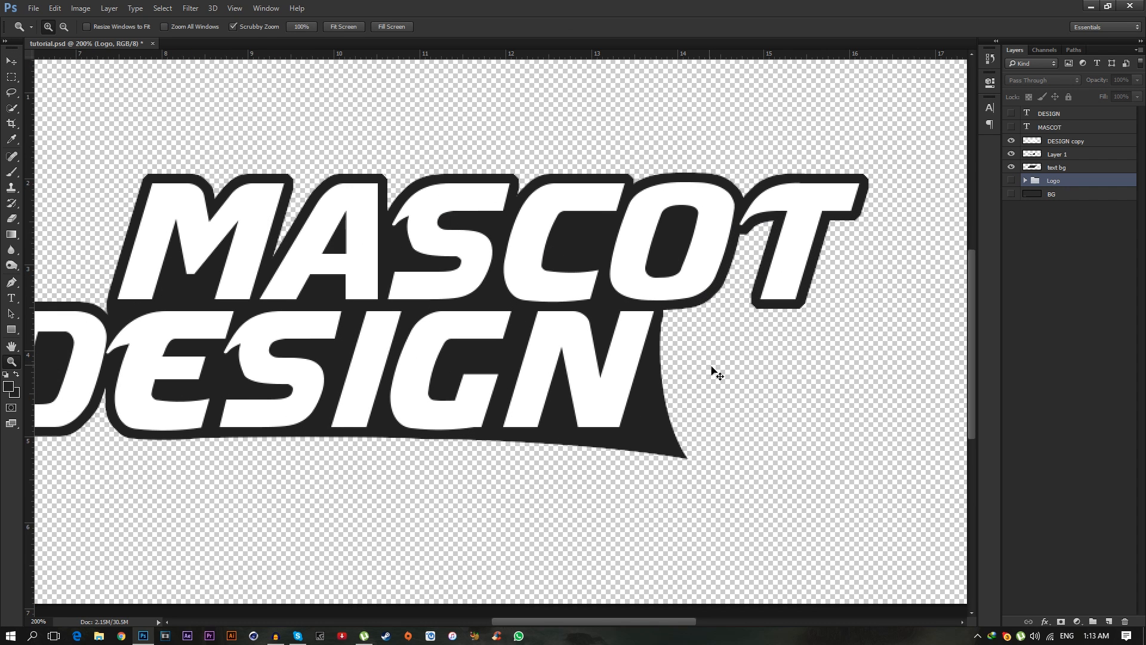
pyautogui.keyDown('ctrl'); pyautogui.click(695, 387); pyautogui.keyUp('ctrl')
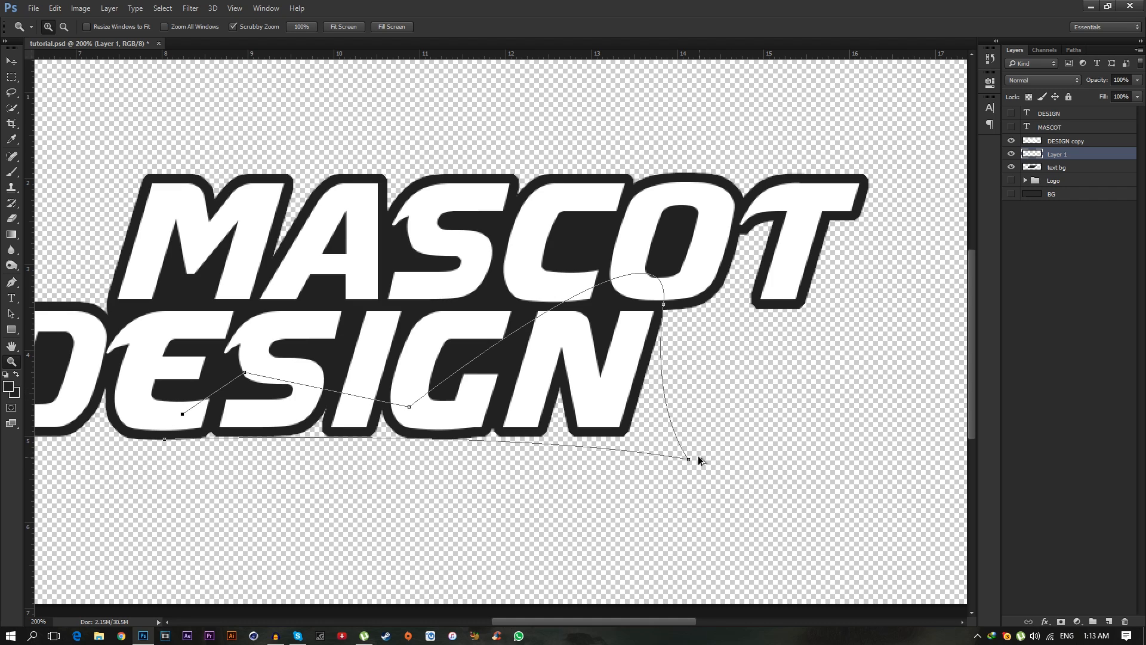
pyautogui.press('p')
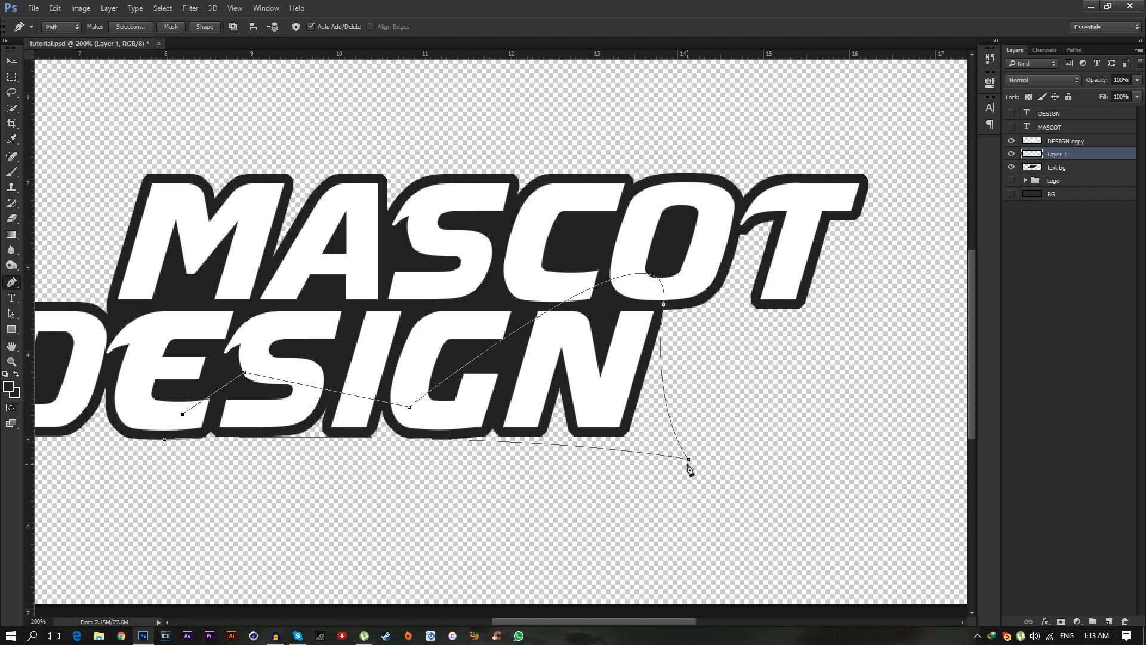
pyautogui.keyDown('ctrl'); pyautogui.click(689, 460); pyautogui.keyUp('ctrl')
pyautogui.moveTo(689, 460); pyautogui.dragTo(677, 461)
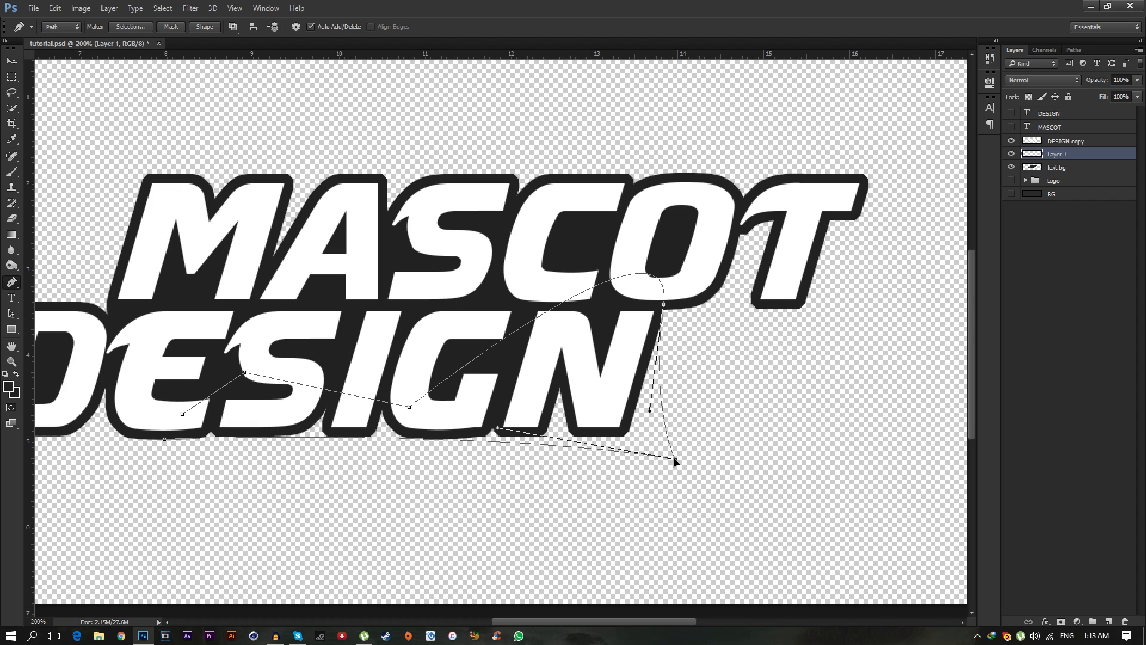
# Fill the adjusted path with the same dark grey and delete the path.
pyautogui.rightClick(582, 381)
pyautogui.click(603, 154)
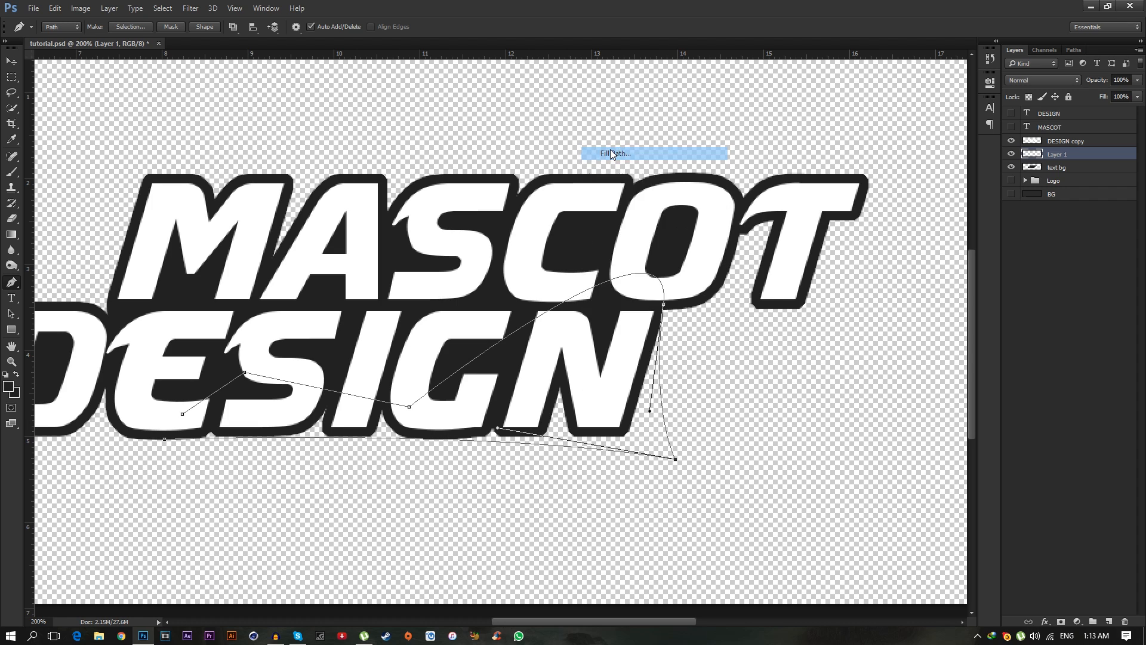
pyautogui.click(651, 178)
pyautogui.rightClick(586, 275)
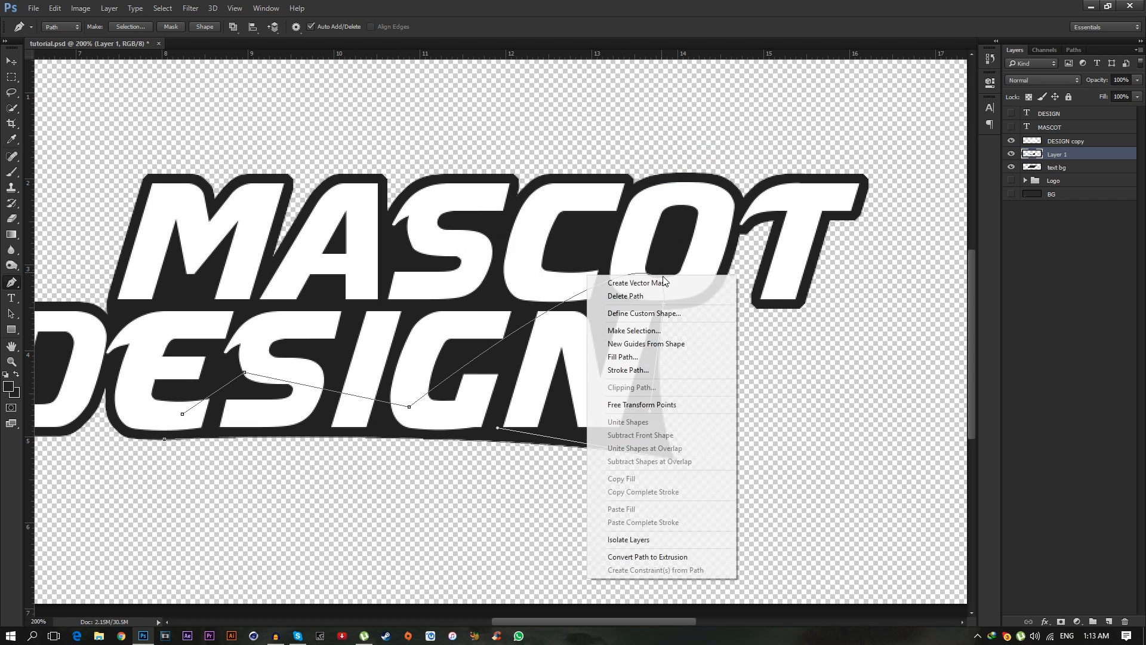
pyautogui.click(626, 297)
# Undo the fill and path deletion, and nudge the anchor at the N's upper outer corner slightly outward.
pyautogui.press('z')
pyautogui.hotkey('ctrl', 'z')
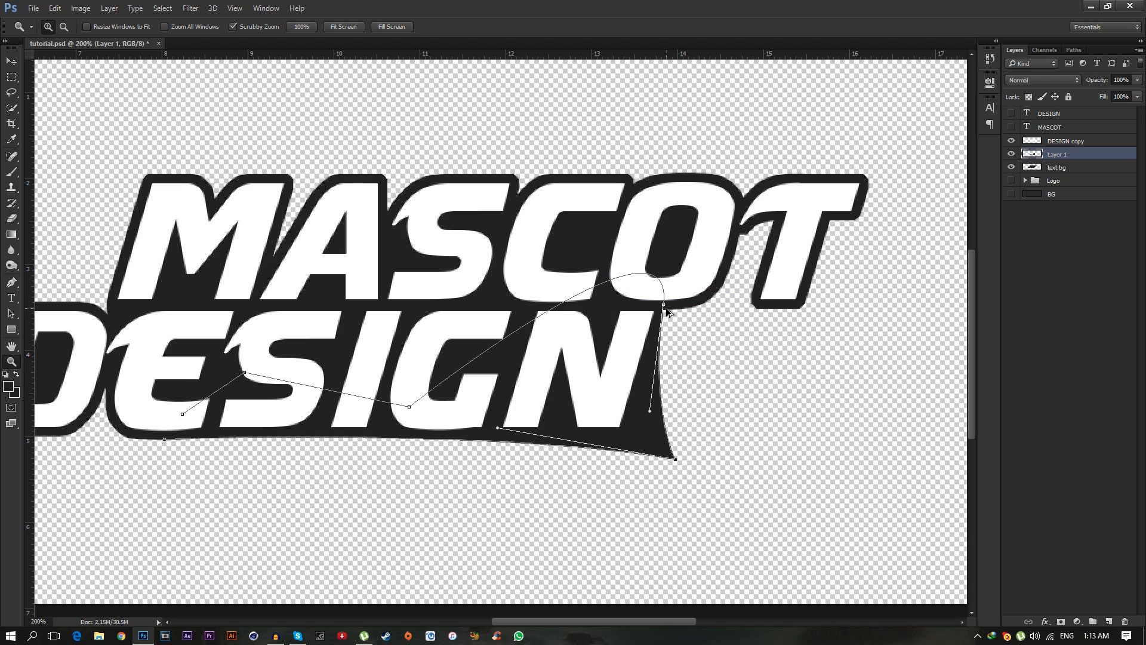
pyautogui.hotkey('ctrl', 'alt', 'z')
pyautogui.hotkey('ctrl', 'alt', 'z')
pyautogui.hotkey('ctrl', 'alt', 'z')
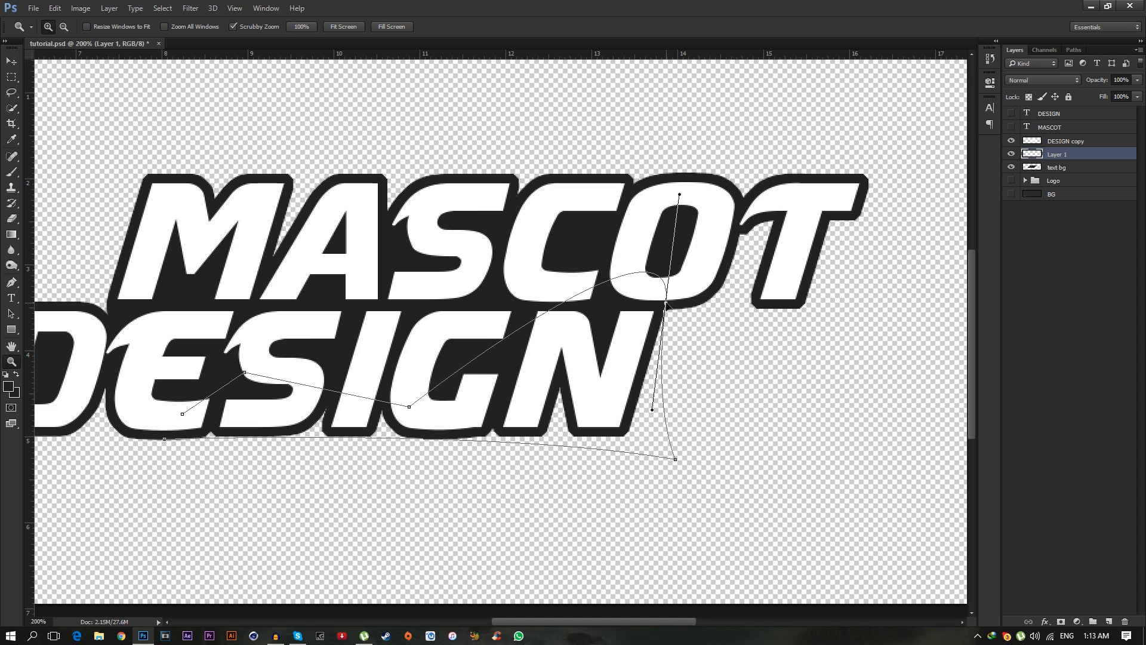
pyautogui.rightClick(642, 338)
pyautogui.click(804, 4)
pyautogui.press('p')
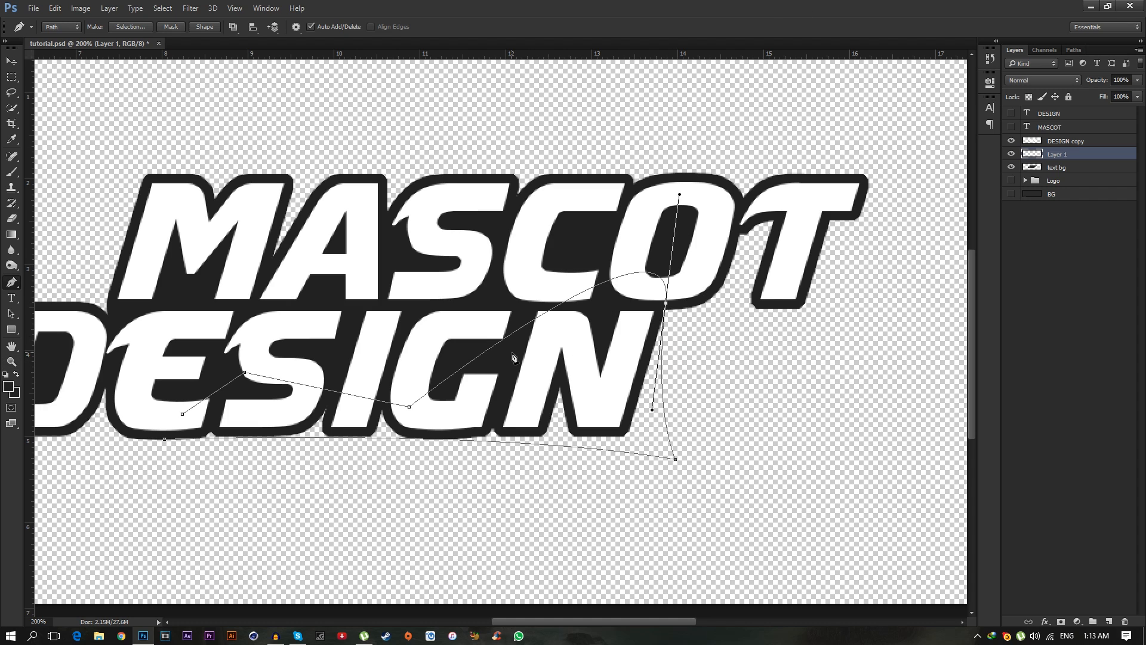
# Fill the refined corner path on the new layer with dark grey and remove the path.
pyautogui.rightClick(513, 361)
pyautogui.click(597, 128)
pyautogui.click(646, 178)
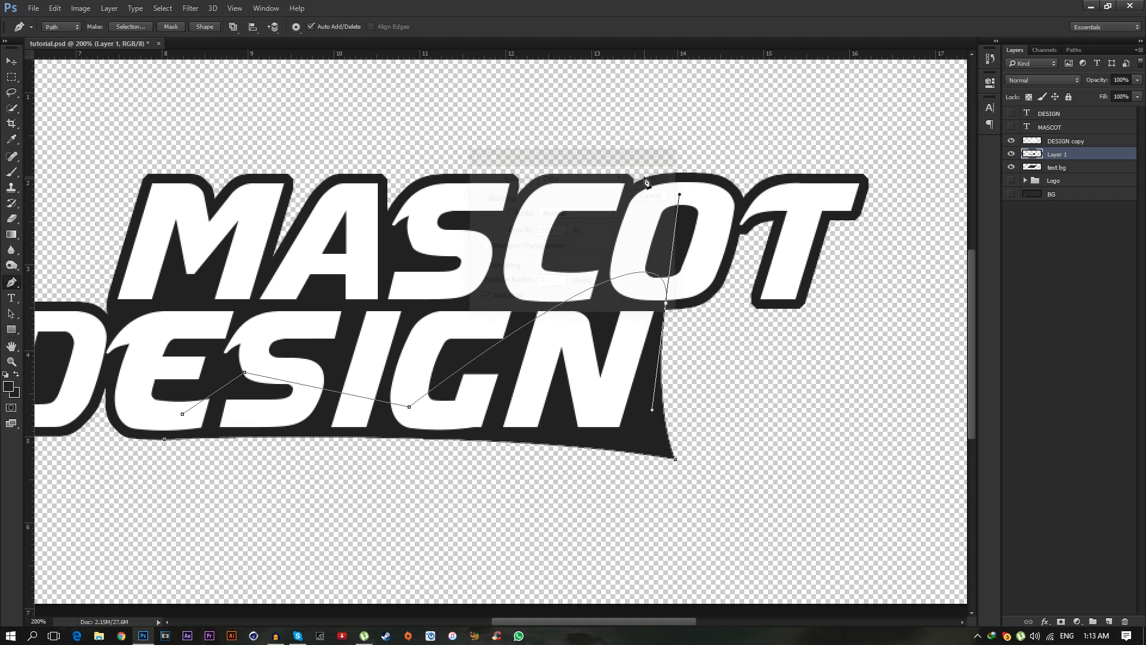
pyautogui.press('Delete')
pyautogui.press('Delete')
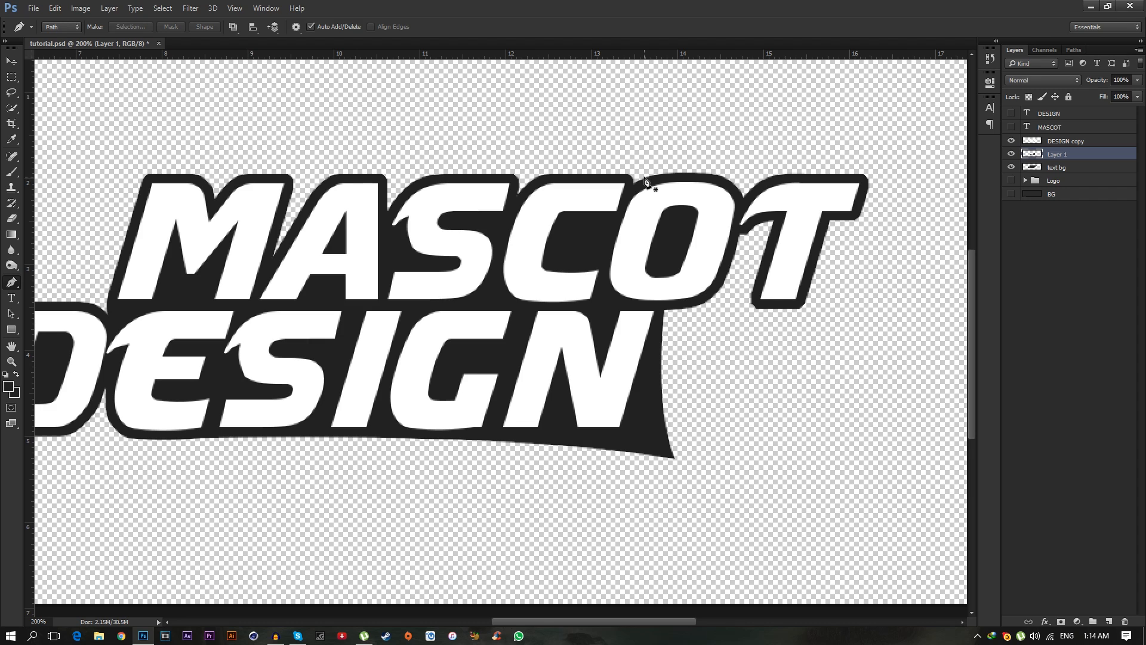
pyautogui.moveTo(571, 621); pyautogui.dragTo(549, 618)
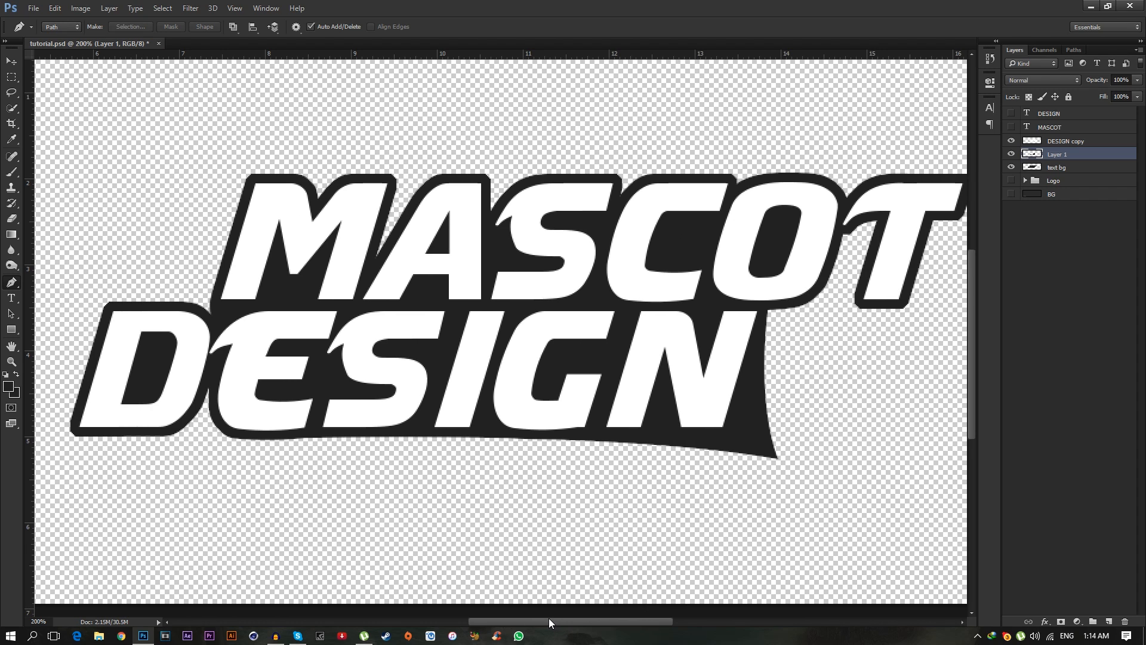
pyautogui.scroll(3, 412, 302)
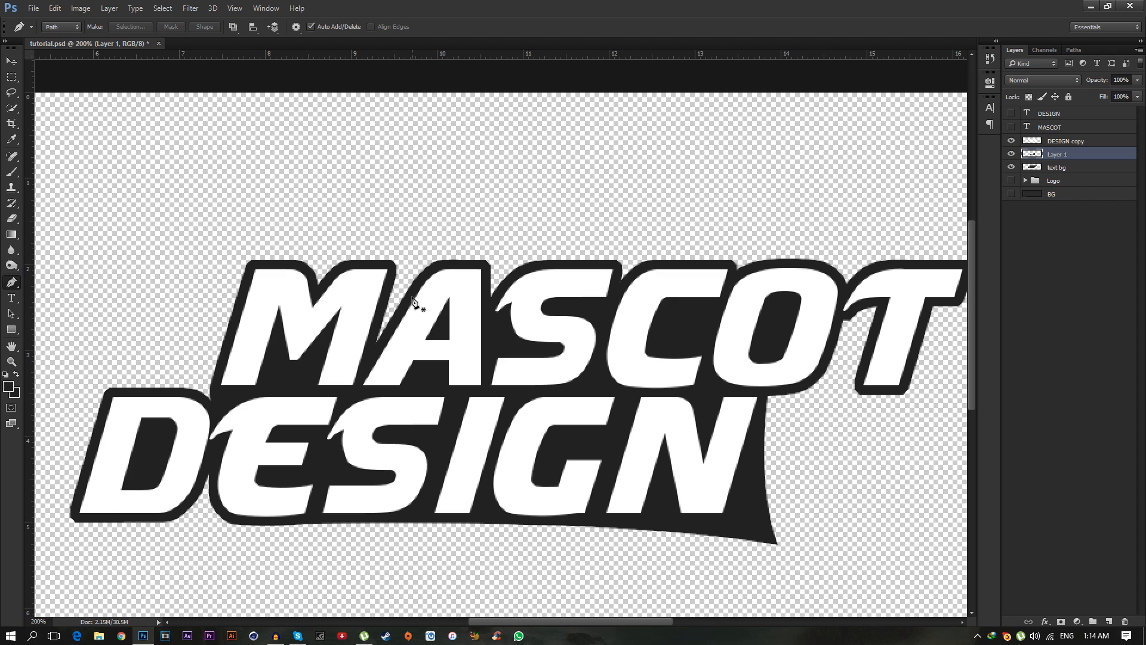
pyautogui.moveTo(675, 621); pyautogui.dragTo(684, 620)
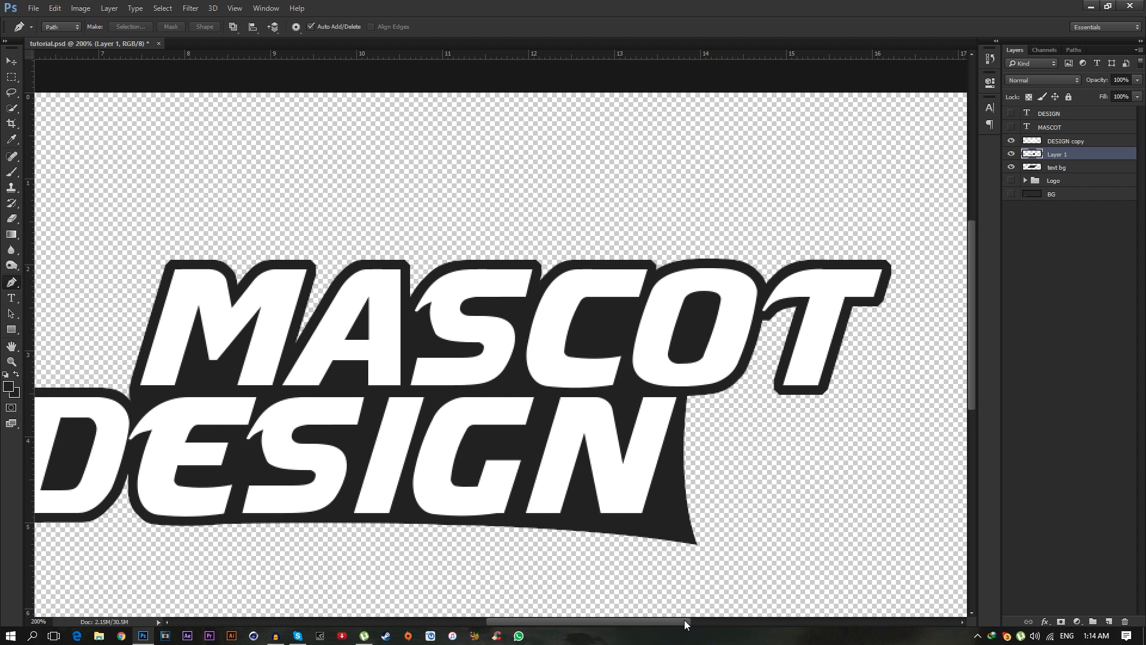
# Add a new empty layer above Layer 1 for the corner shape behind MASCOT.
pyautogui.press('z')
pyautogui.click(840, 272)
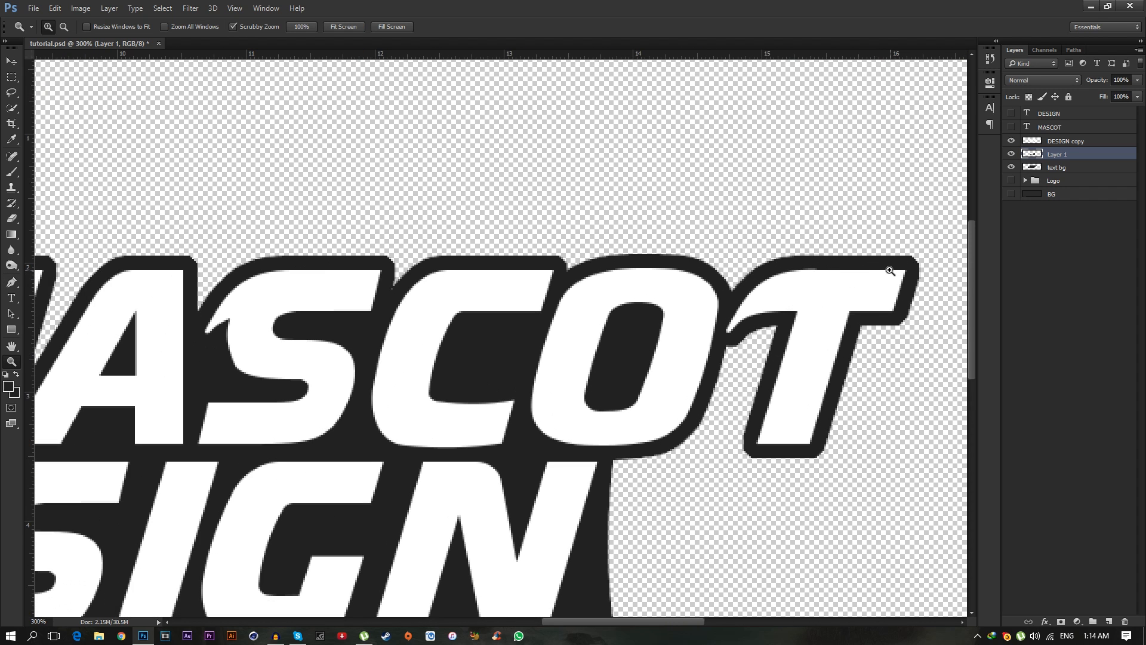
pyautogui.click(862, 288)
pyautogui.press('p')
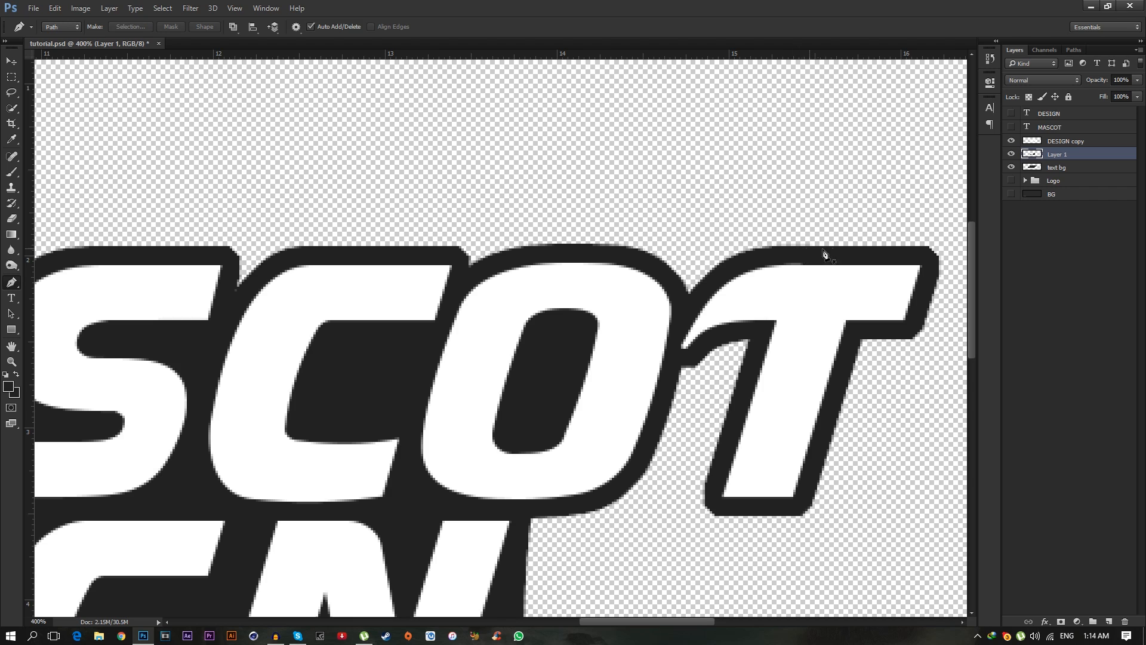
pyautogui.click(1108, 620)
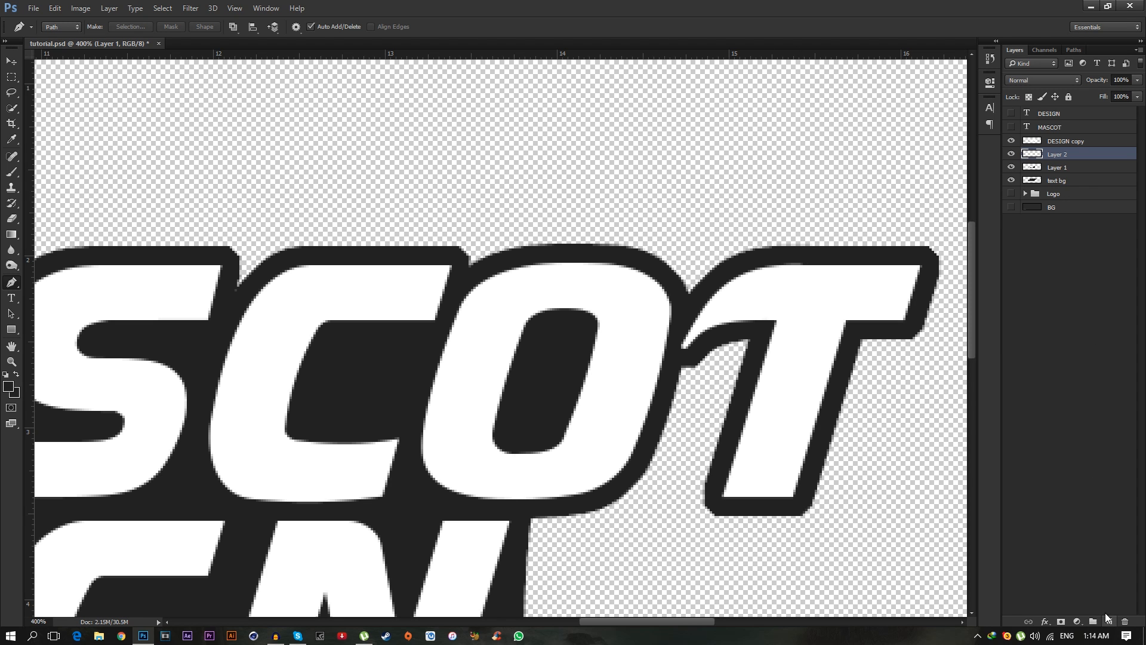
# Start a pen path on the T's upper outline edge and curve it to a smooth anchor above and outside the M.
pyautogui.click(817, 246)
pyautogui.hotkey('ctrl', 'z')
pyautogui.click(783, 245)
pyautogui.moveTo(657, 621); pyautogui.dragTo(549, 603)
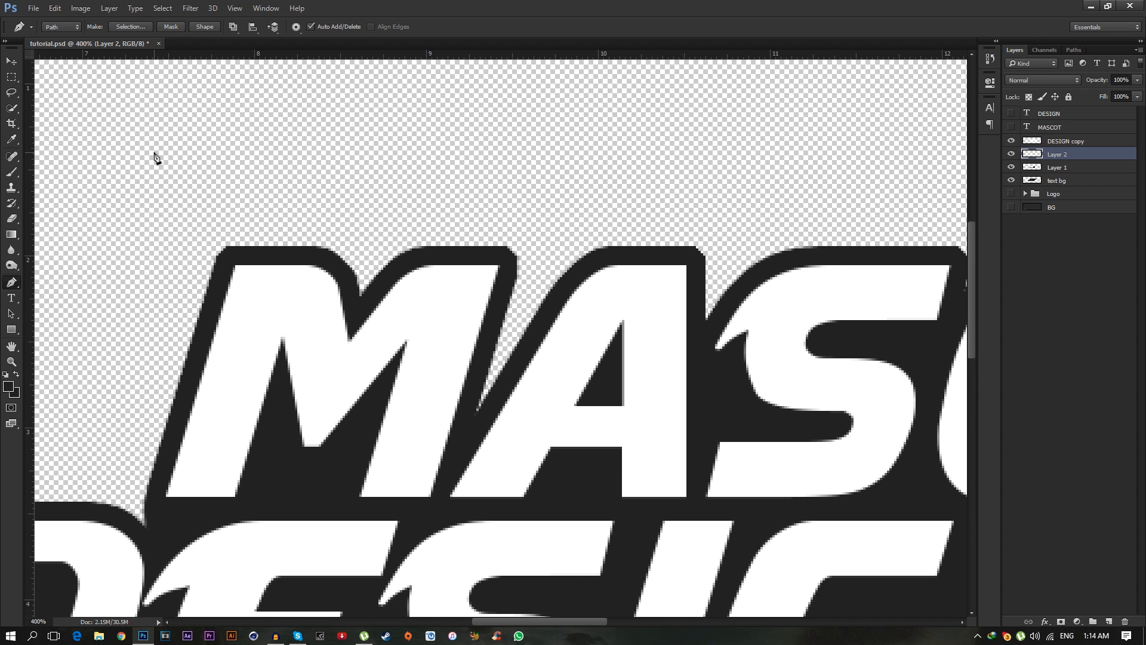
pyautogui.click(177, 160)
pyautogui.moveTo(178, 160); pyautogui.dragTo(91, 88)
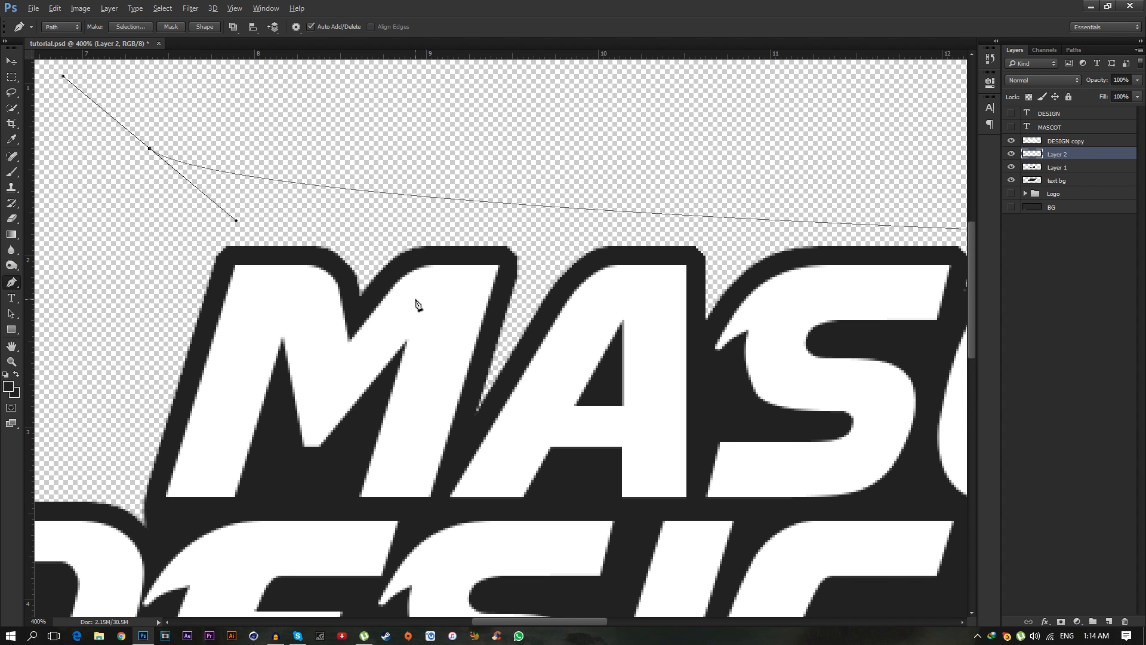
# Reposition the anchor above the M and lengthen its direction handle so the curve runs shallow along the top of MASCOT.
pyautogui.scroll(-2, 416, 305)
pyautogui.scroll(-2, 417, 304)
pyautogui.moveTo(323, 261); pyautogui.dragTo(439, 279)
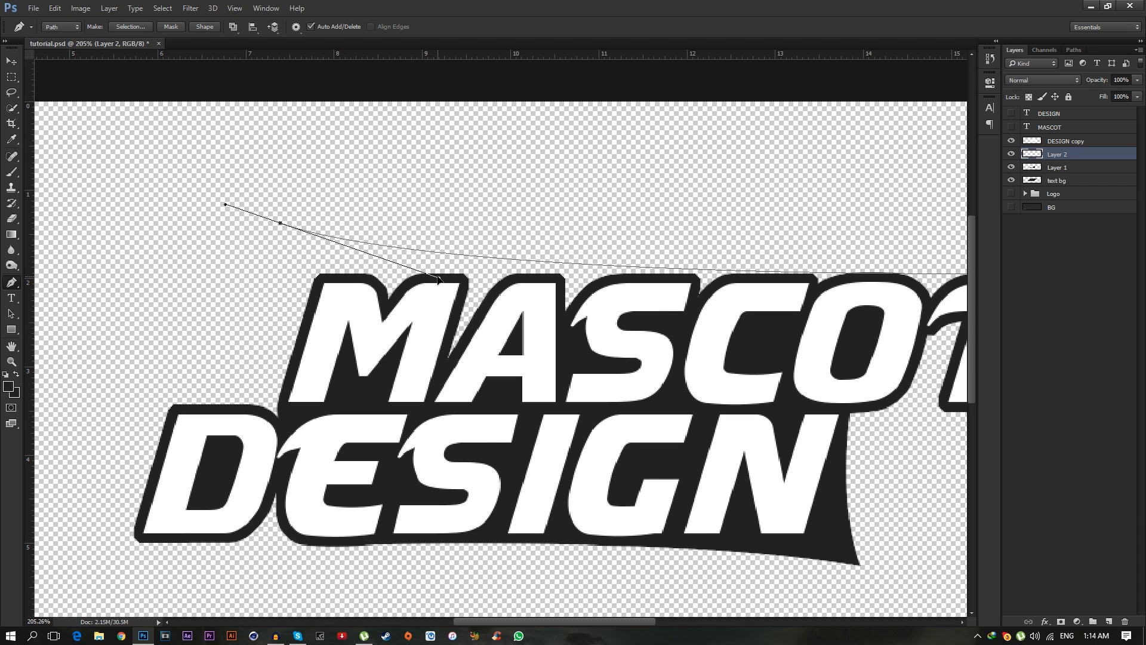
pyautogui.moveTo(280, 225); pyautogui.dragTo(291, 235)
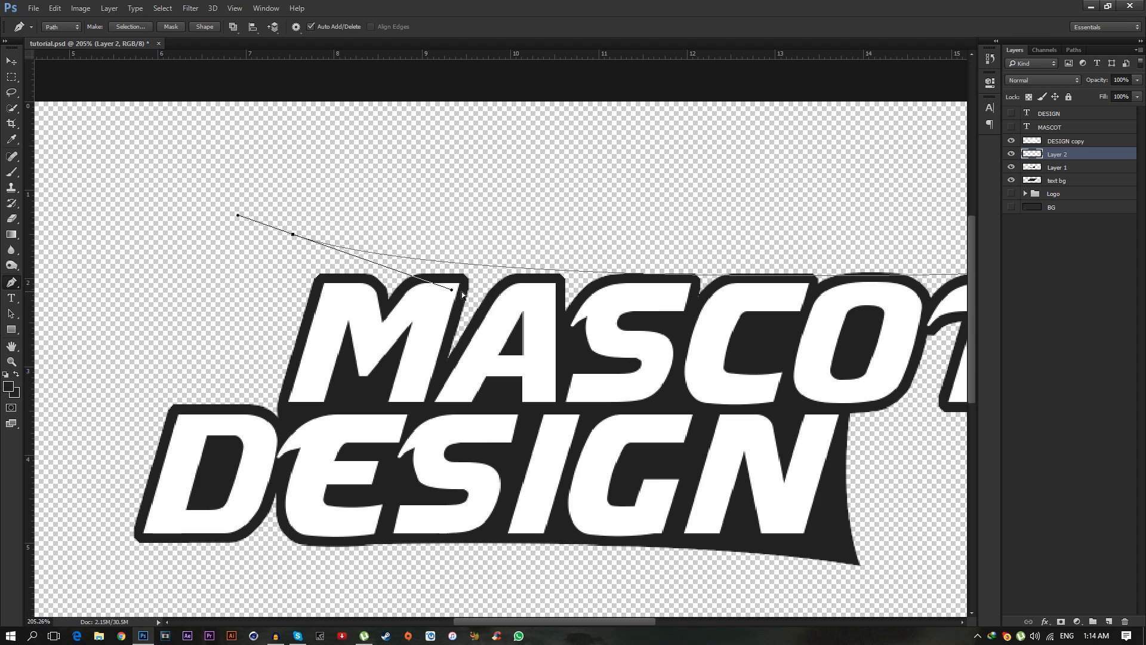
pyautogui.moveTo(451, 292); pyautogui.dragTo(600, 275)
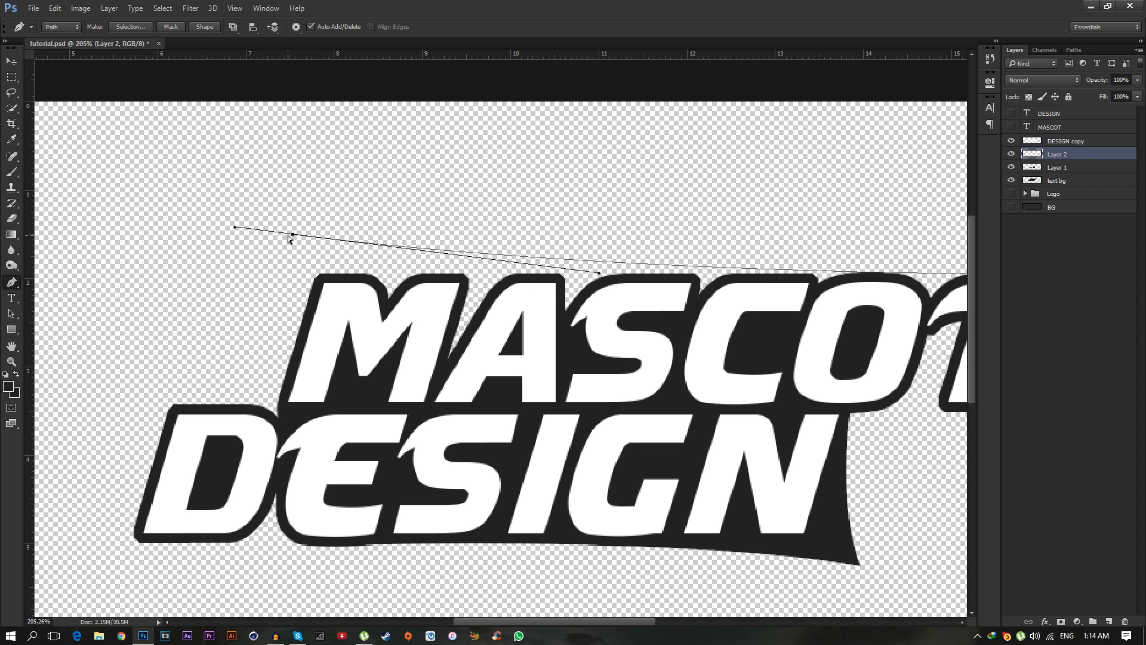
pyautogui.moveTo(296, 234); pyautogui.dragTo(286, 235)
# Make the anchor above the M a sharp corner and curve the path down to the junction between the M and the D.
pyautogui.keyDown('alt'); pyautogui.click(285, 234); pyautogui.keyUp('alt')
pyautogui.moveTo(278, 417); pyautogui.dragTo(254, 480)
pyautogui.moveTo(278, 421); pyautogui.dragTo(274, 421)
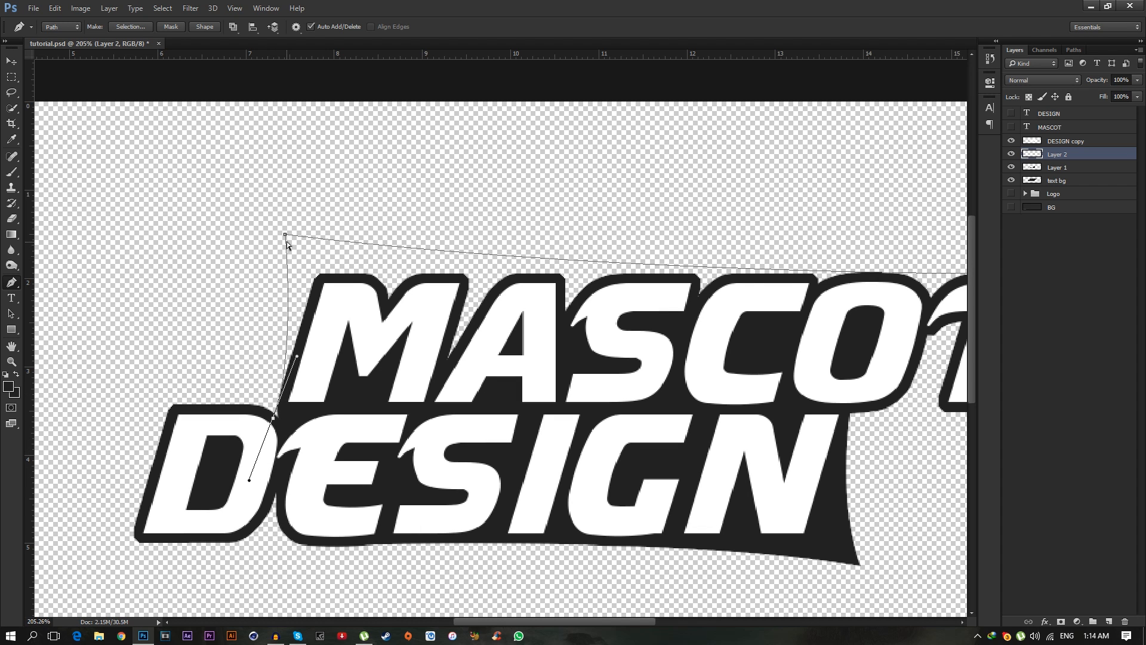
# Close the path through the DESIGN letters, along the bottom of MASCOT to the T's base, and up to the starting point.
pyautogui.moveTo(284, 234); pyautogui.dragTo(495, 269)
pyautogui.moveTo(336, 423); pyautogui.dragTo(745, 429)
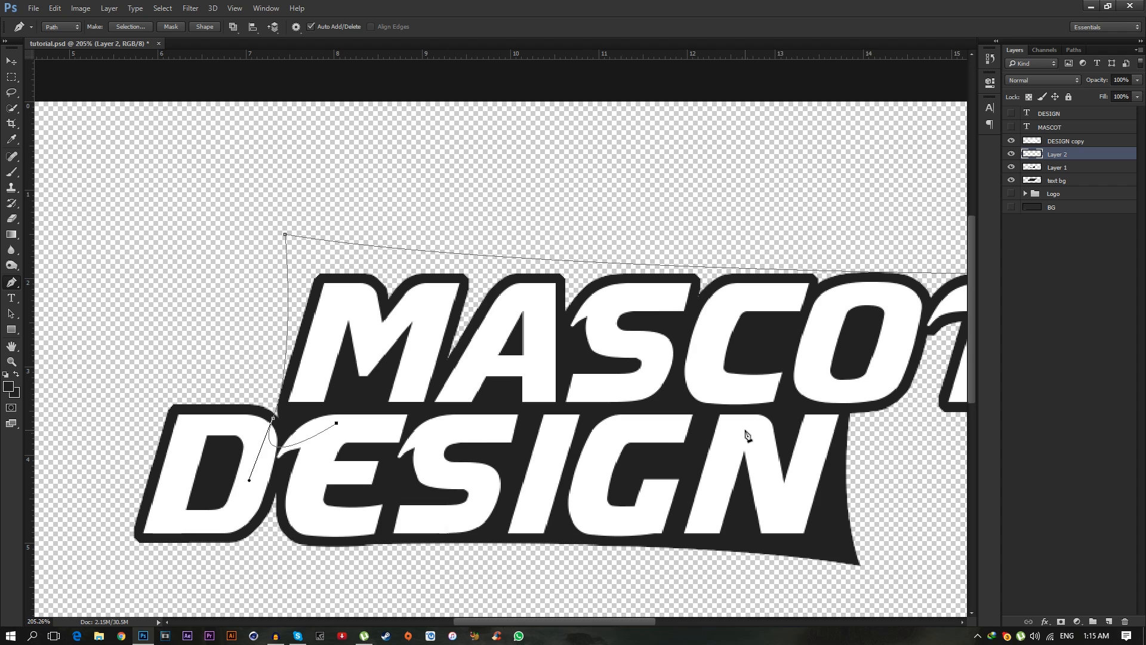
pyautogui.click(847, 413)
pyautogui.moveTo(625, 620); pyautogui.dragTo(693, 620)
pyautogui.scroll(8, 672, 410)
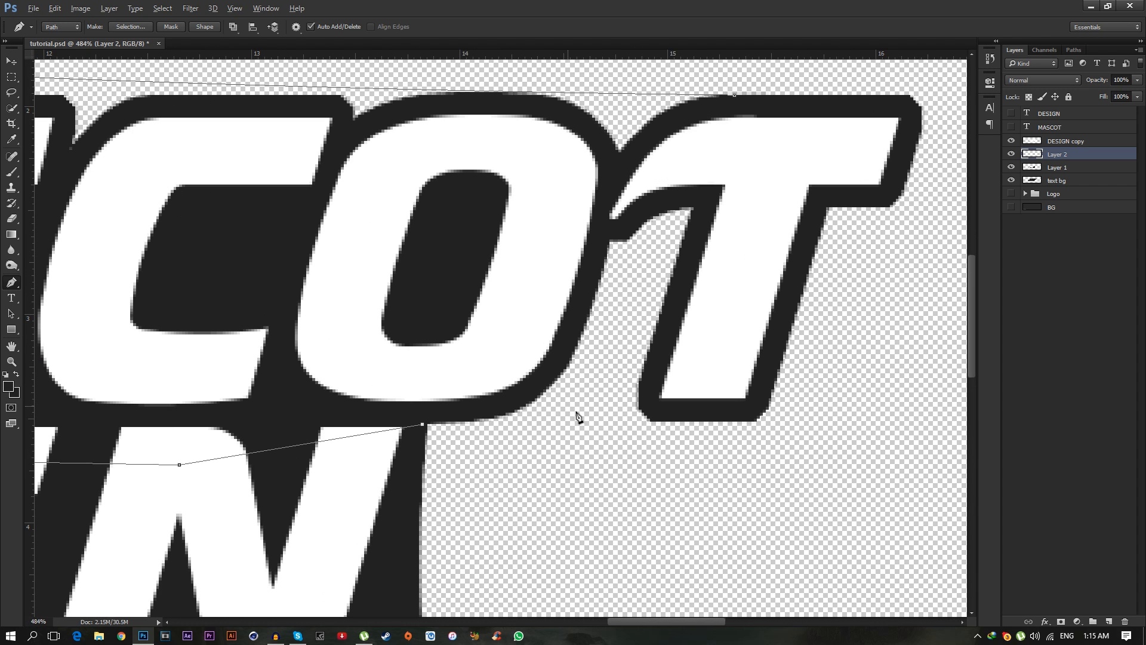
pyautogui.moveTo(750, 422); pyautogui.dragTo(836, 422)
pyautogui.click(750, 423)
pyautogui.click(711, 245)
pyautogui.click(725, 127)
pyautogui.click(734, 95)
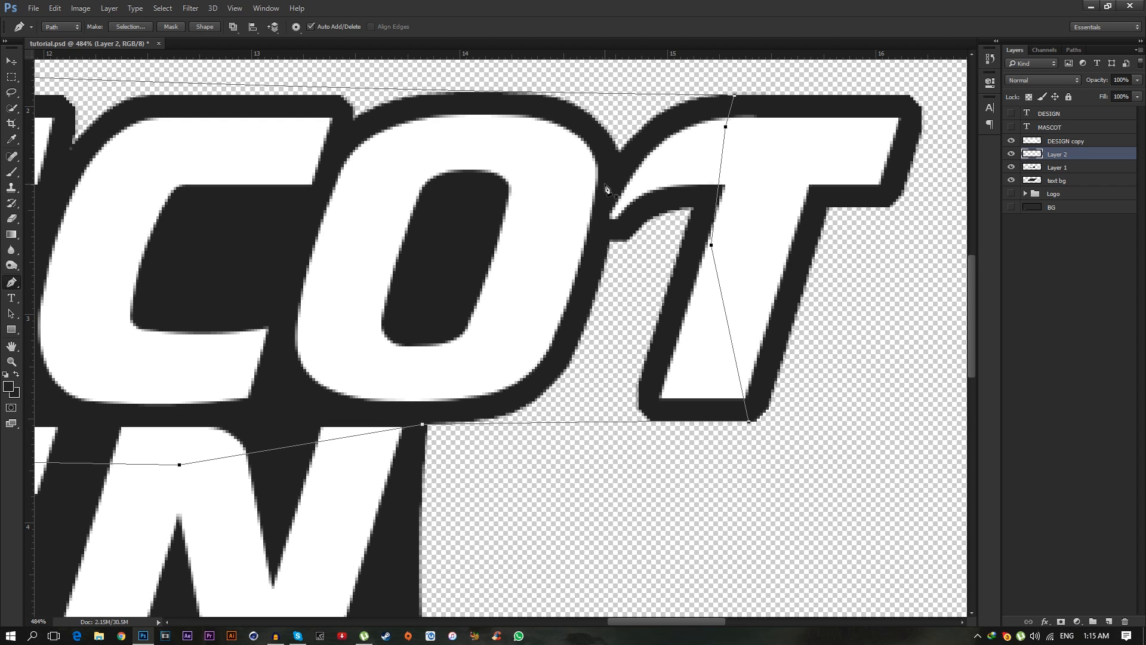
# Fill the closed path on Layer 2 with dark grey at 100% opacity and delete the path.
pyautogui.rightClick(606, 189)
pyautogui.click(656, 252)
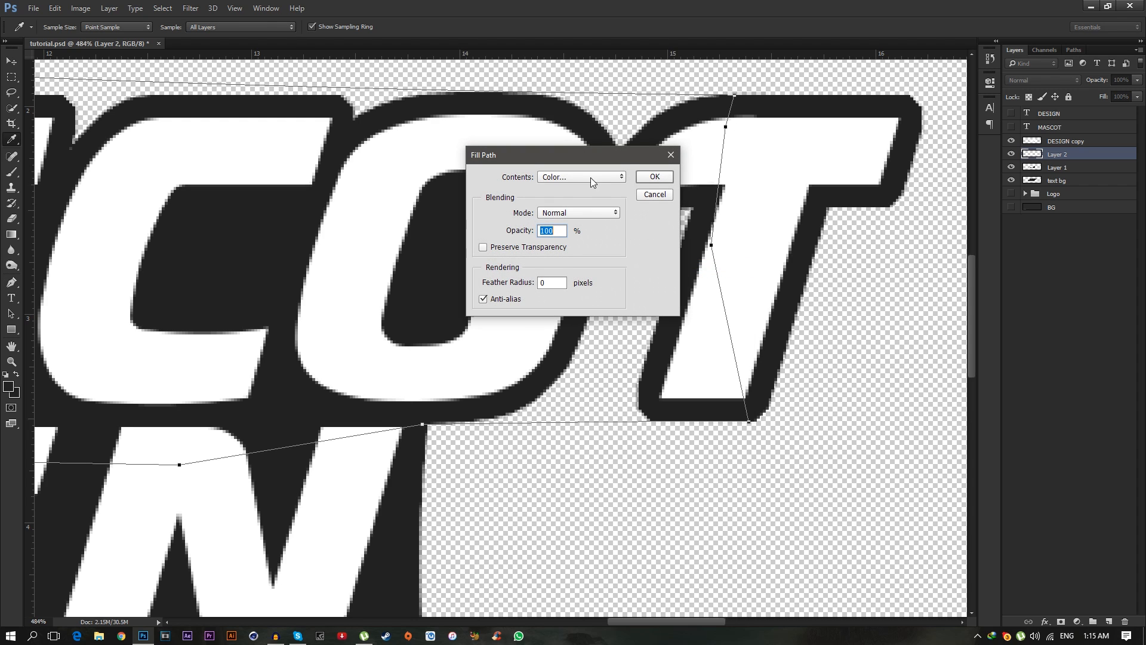
pyautogui.click(644, 177)
pyautogui.rightClick(623, 220)
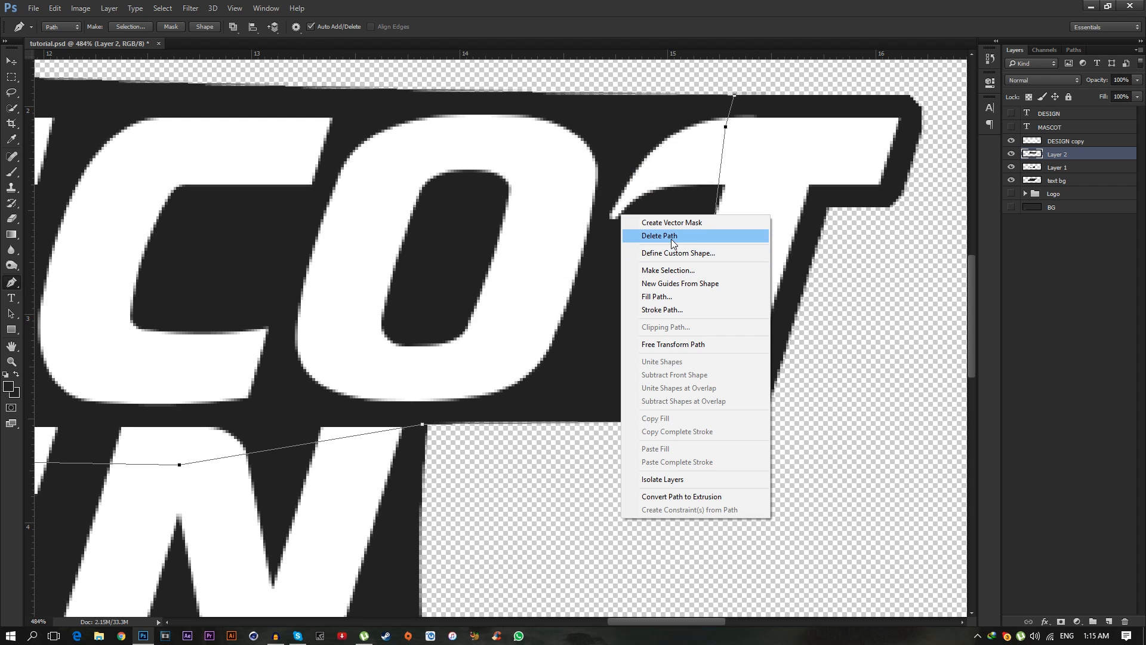
pyautogui.click(672, 240)
pyautogui.press('z')
pyautogui.moveTo(592, 251); pyautogui.dragTo(504, 261)
pyautogui.click(591, 322)
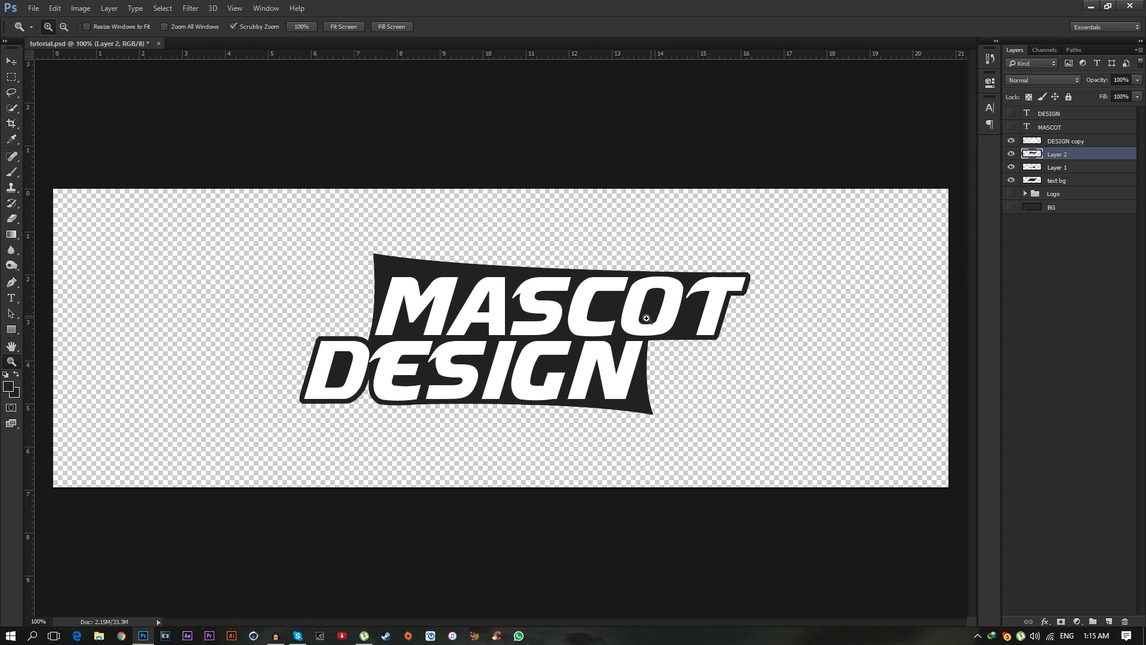
# Show the Logo group to compare it with the new lettering, undo any shift, and hide the group again.
pyautogui.click(1011, 193)
pyautogui.click(1021, 190)
pyautogui.press('v')
pyautogui.moveTo(550, 353); pyautogui.dragTo(410, 334)
pyautogui.hotkey('ctrl', 'z')
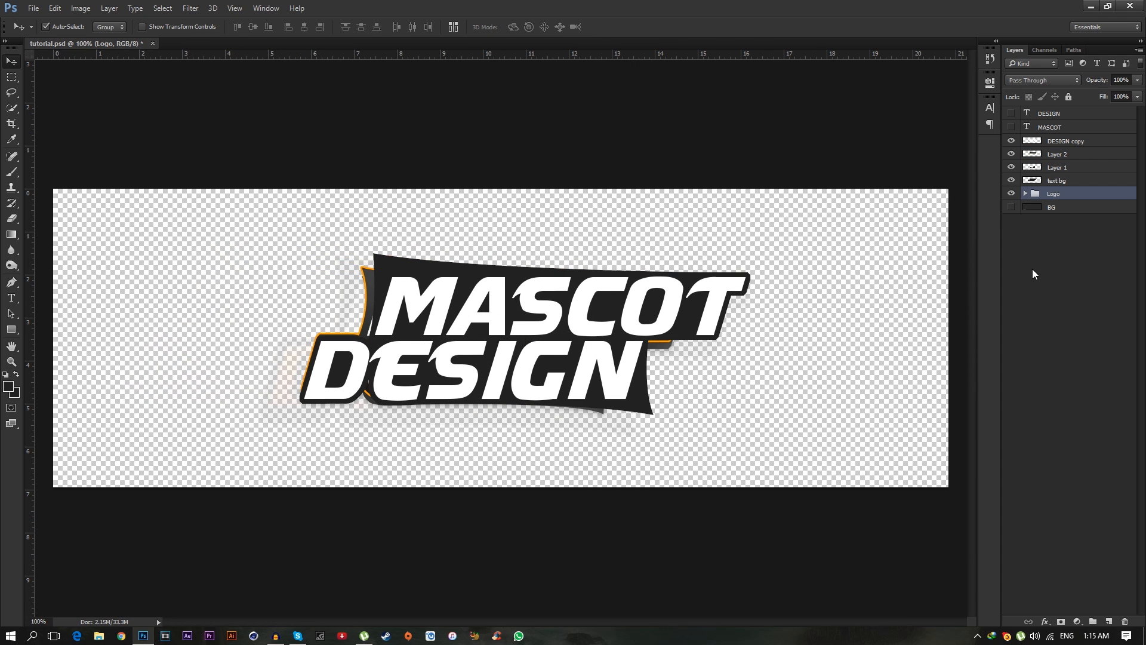
pyautogui.click(1011, 193)
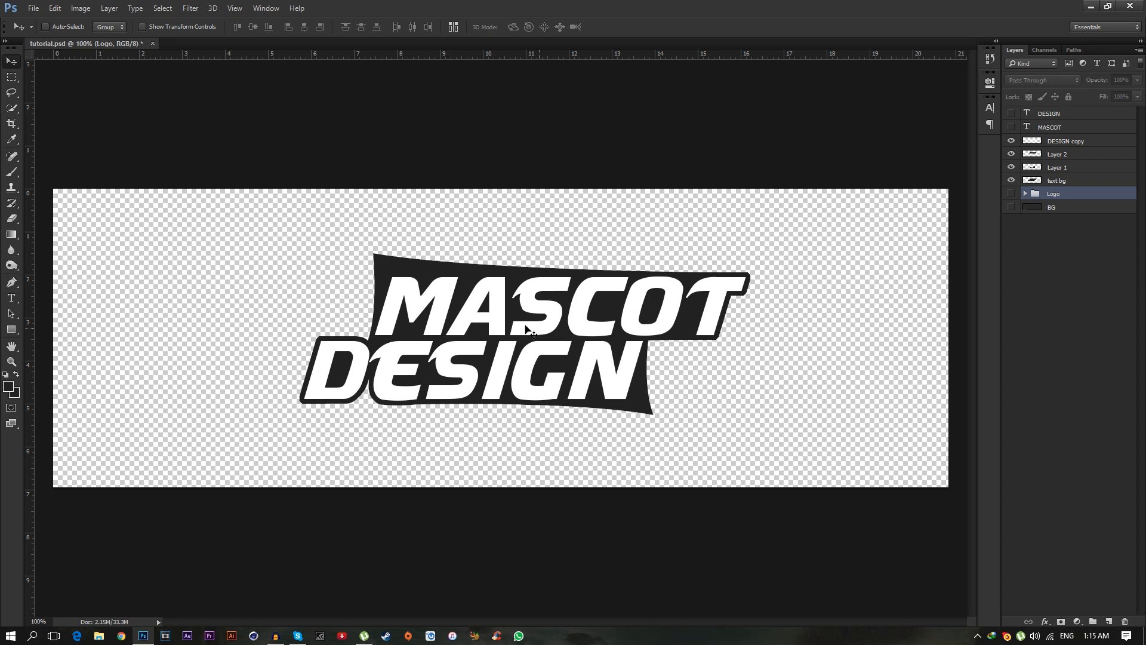
# Delete the DESIGN copy layer and show the MASCOT and DESIGN text layers instead.
pyautogui.click(1063, 147)
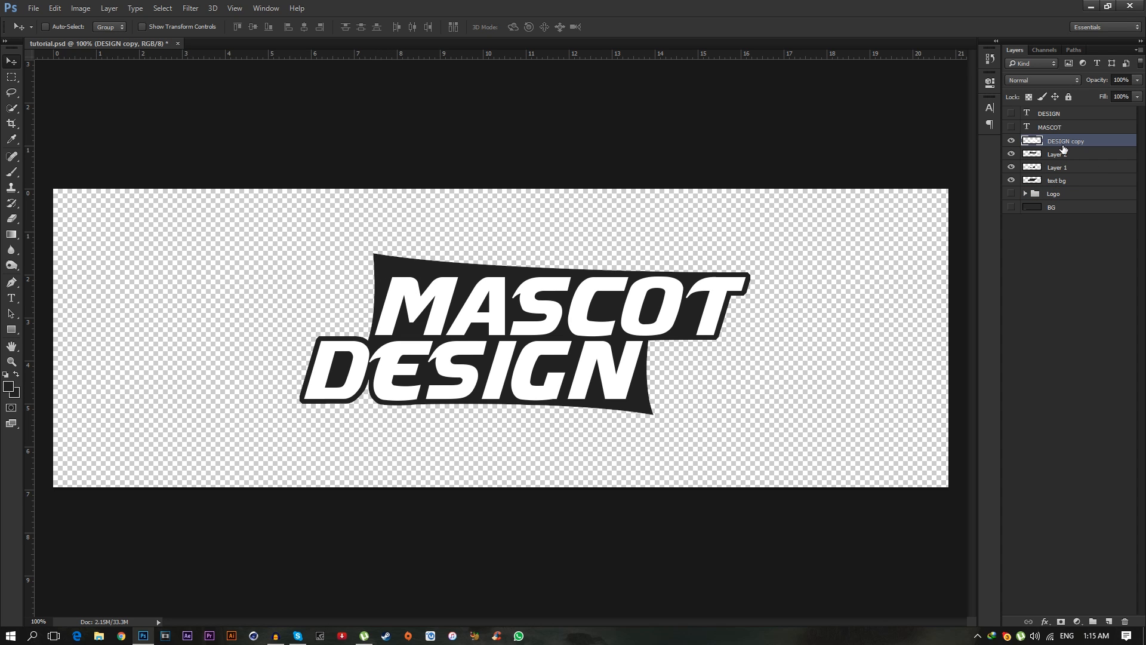
pyautogui.press('Delete')
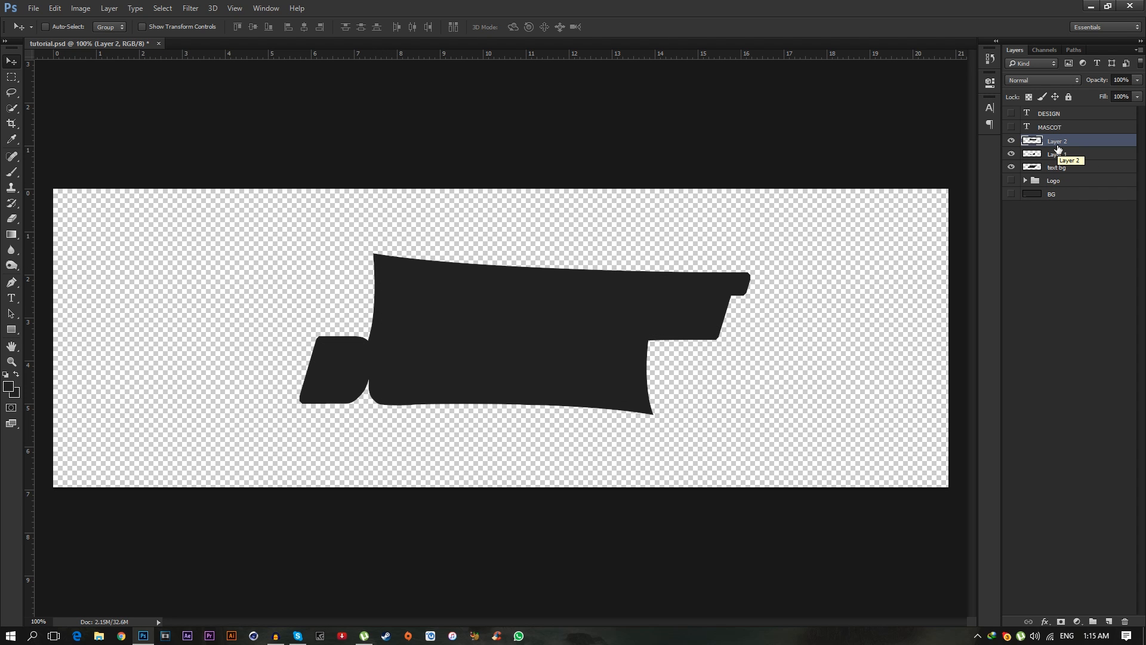
pyautogui.click(1011, 127)
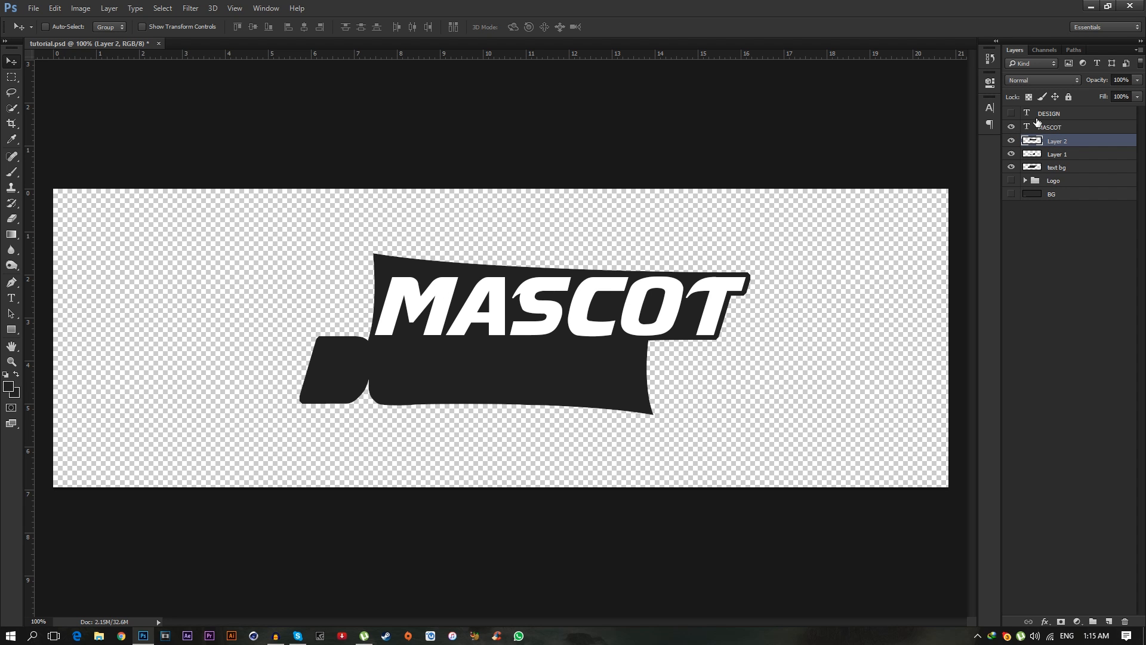
pyautogui.click(1011, 114)
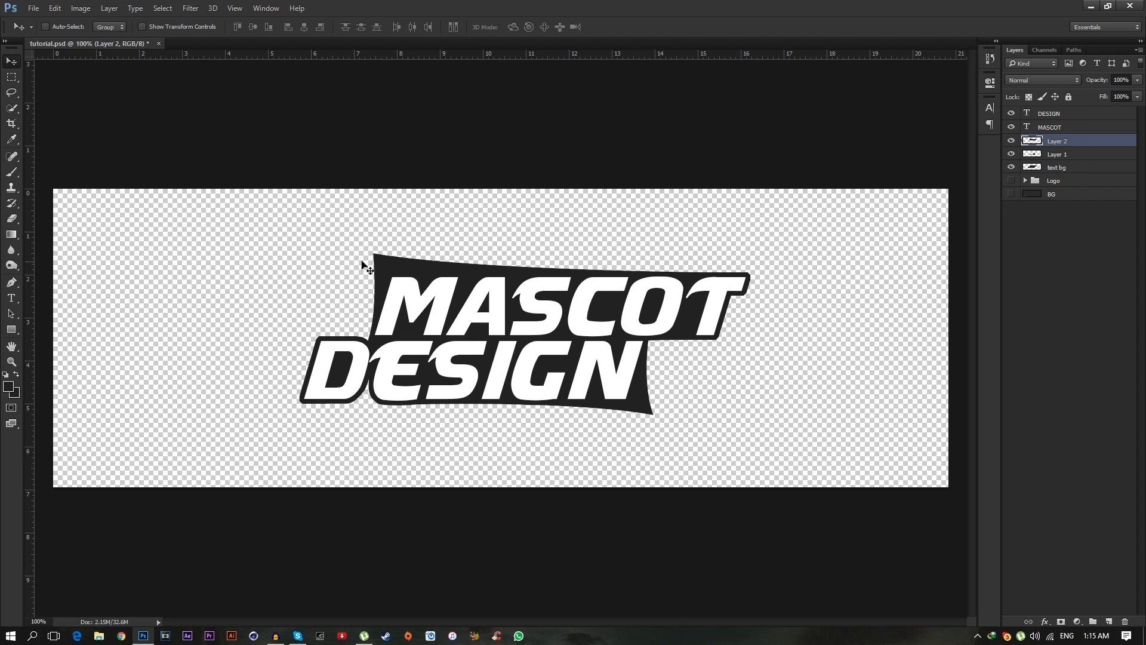
# Merge Layer 2, Layer 1 and text bg into a single background layer.
pyautogui.click(1072, 170)
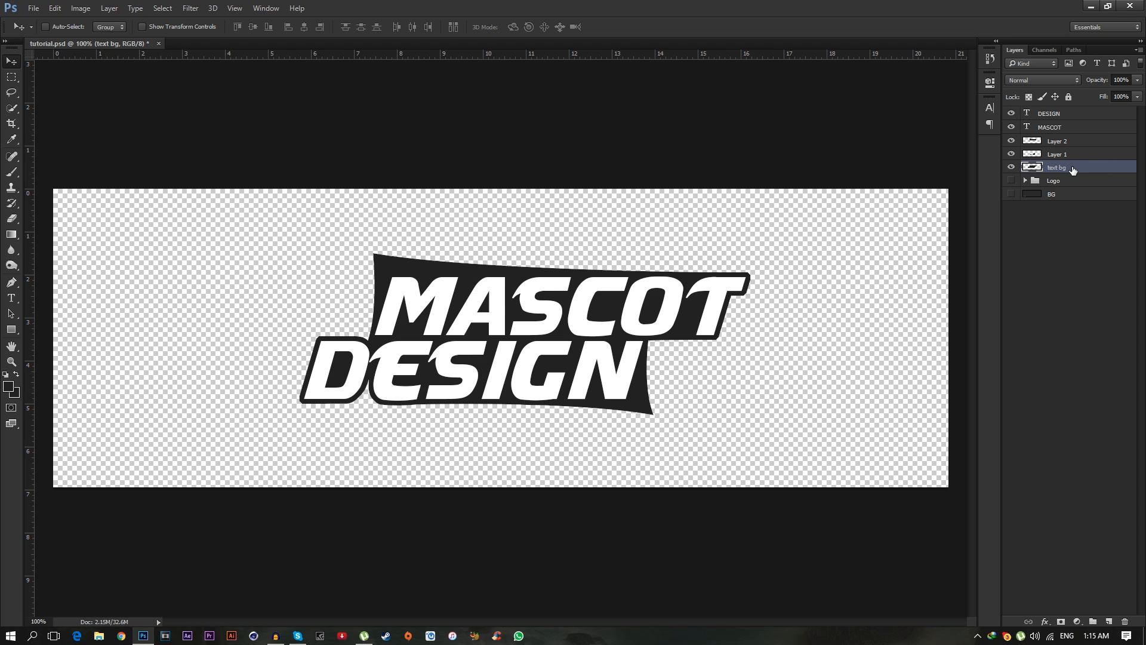
pyautogui.keyDown('shift'); pyautogui.click(1073, 146); pyautogui.keyUp('shift')
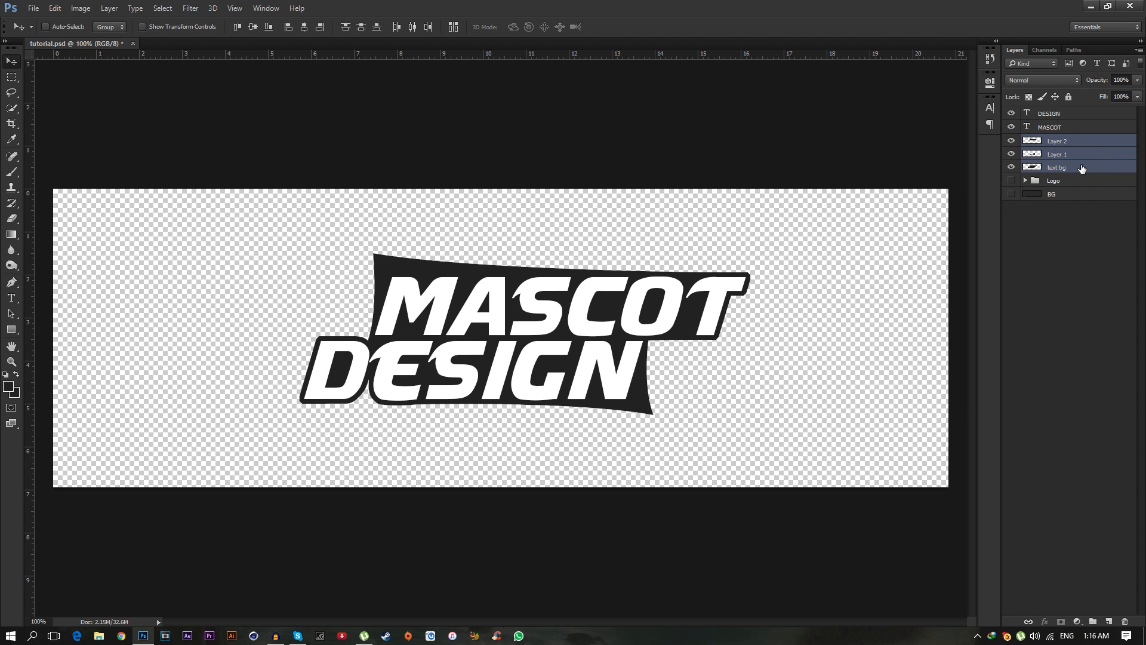
pyautogui.hotkey('ctrl', 'e')
pyautogui.click(1011, 141)
pyautogui.click(1011, 141)
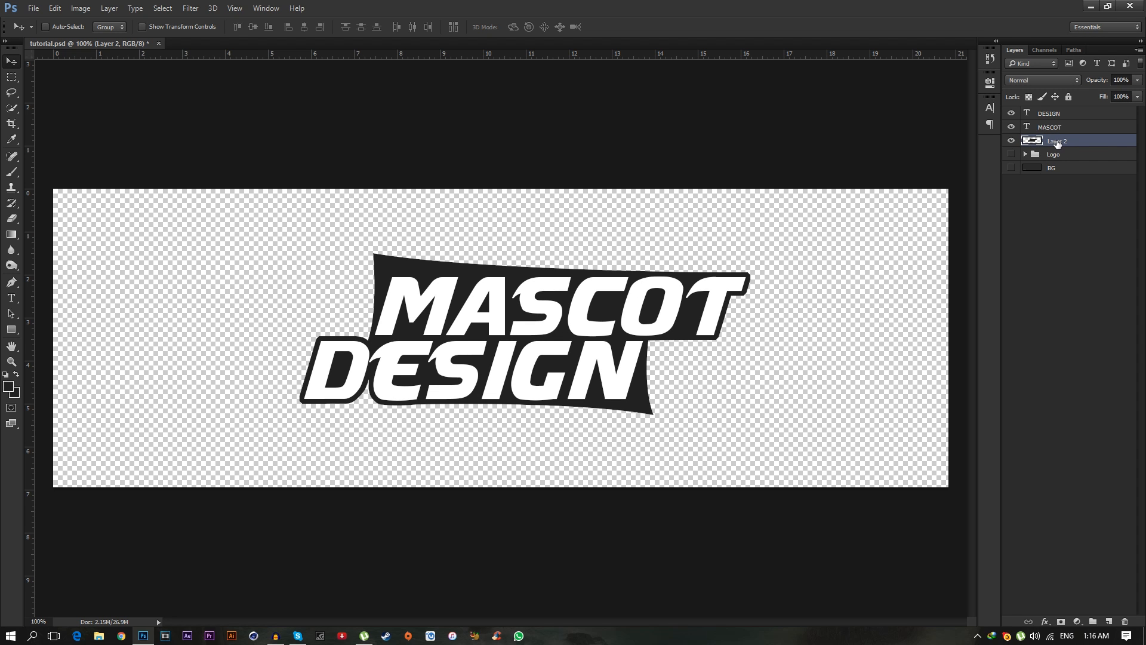
pyautogui.hotkey('ctrl', 'z')
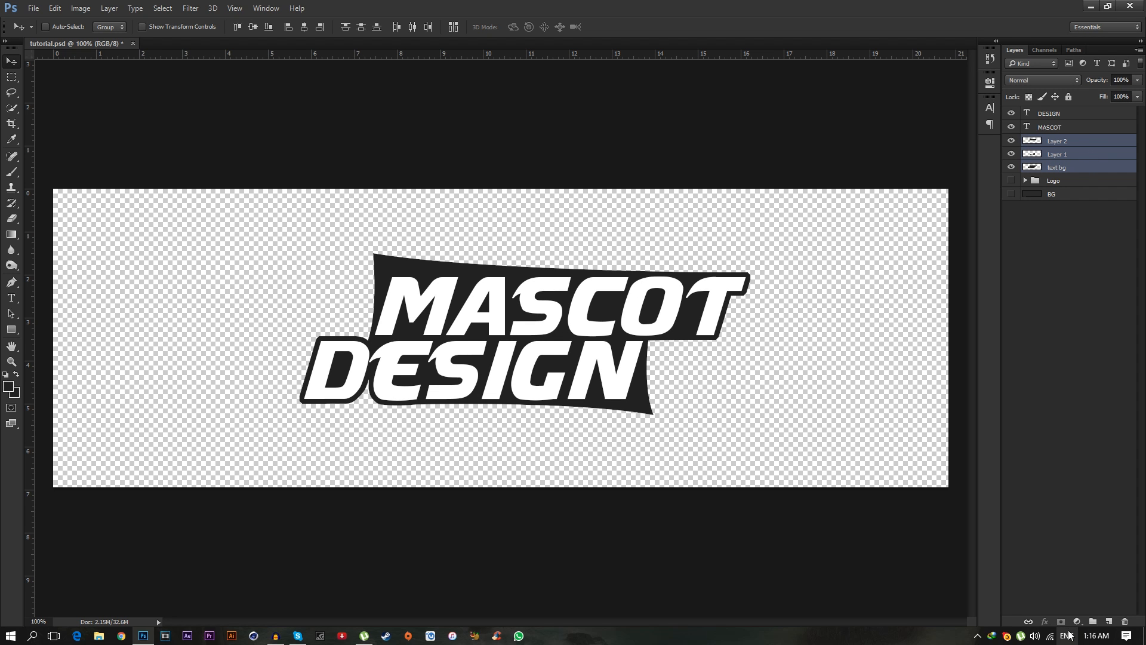
pyautogui.rightClick(1067, 157)
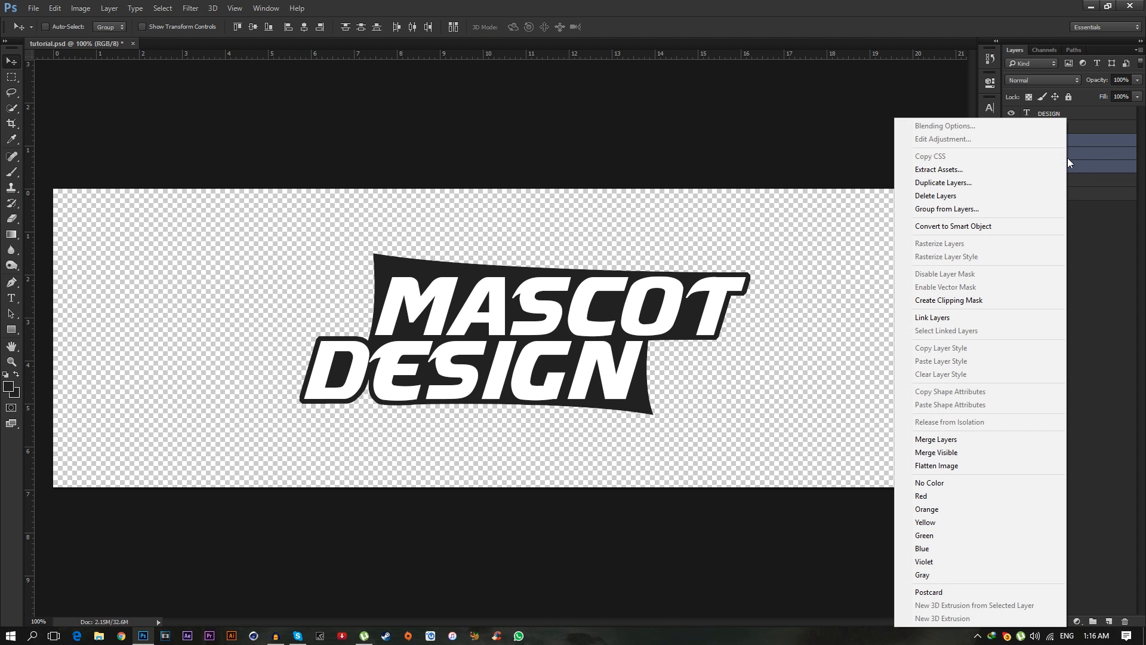
pyautogui.click(961, 439)
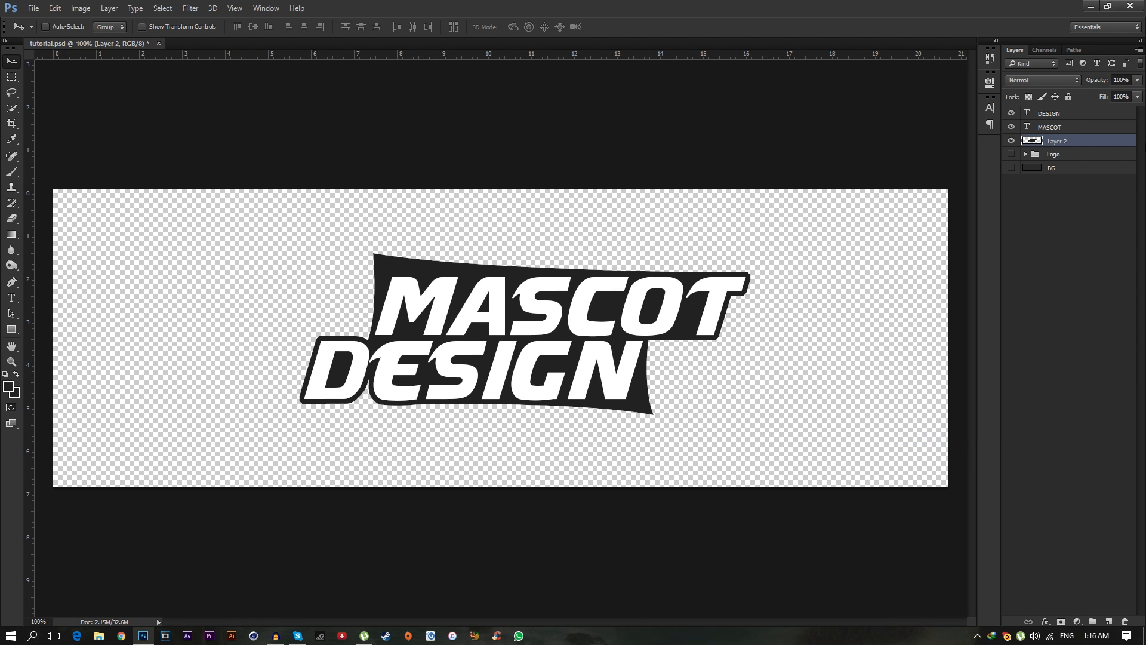
# Rename the merged background layer as text bg.
pyautogui.doubleClick(1058, 142)
pyautogui.write('text bg')
pyautogui.press('Return')
# Add a Stroke effect to the text bg layer with a size of 3 px.
pyautogui.doubleClick(1079, 144)
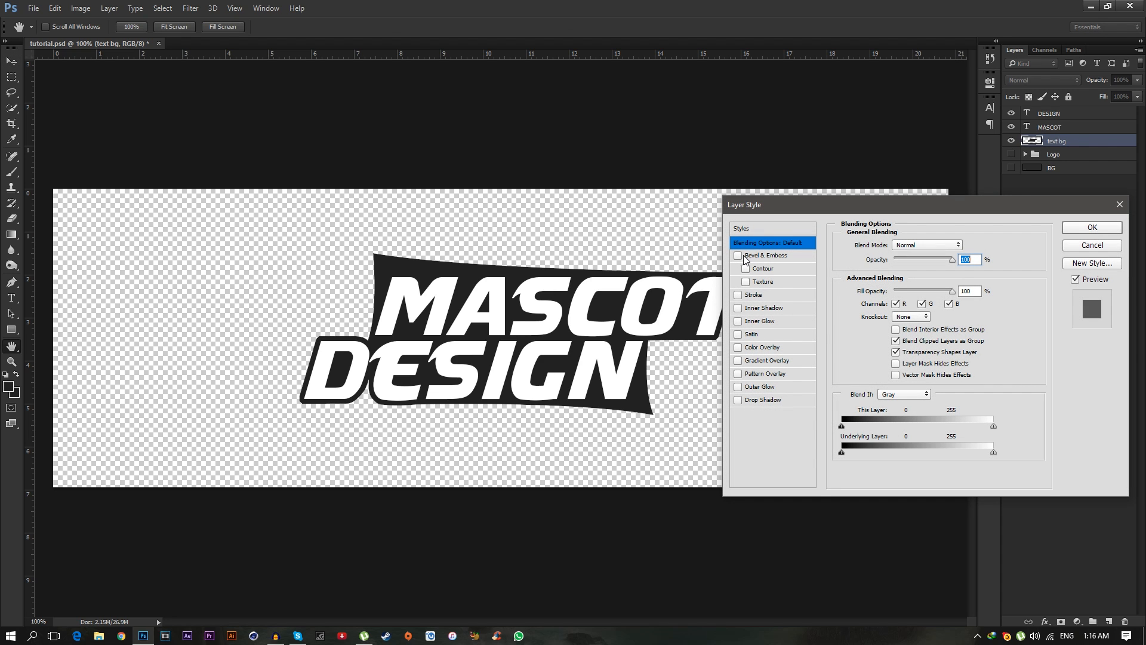
pyautogui.click(763, 296)
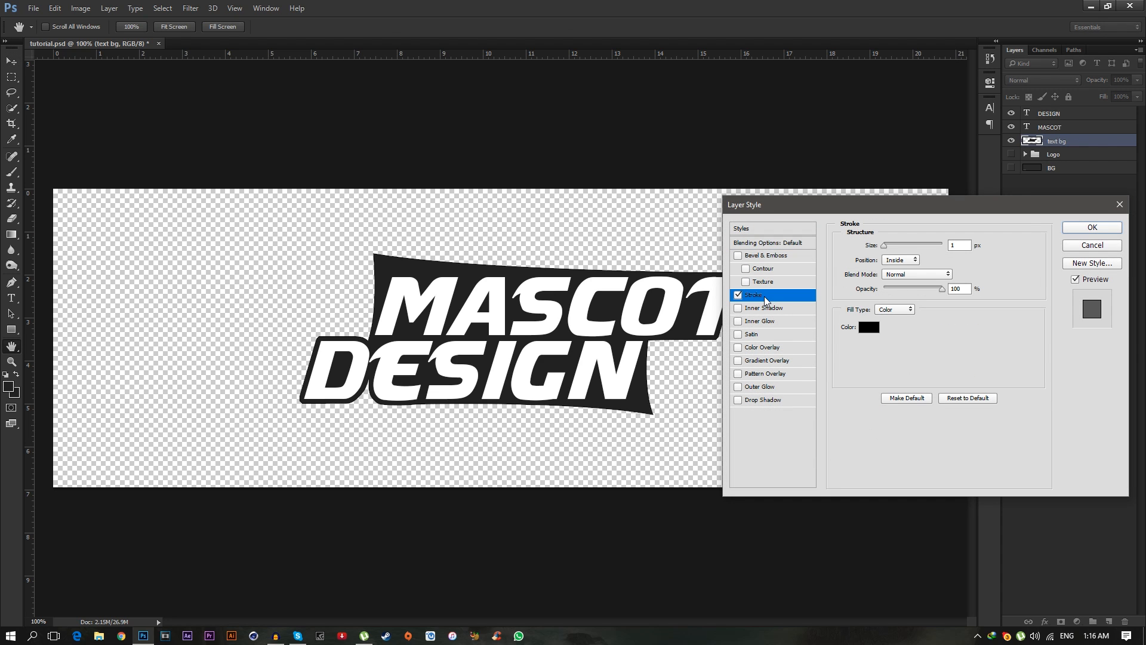
pyautogui.doubleClick(959, 245)
pyautogui.write('3')
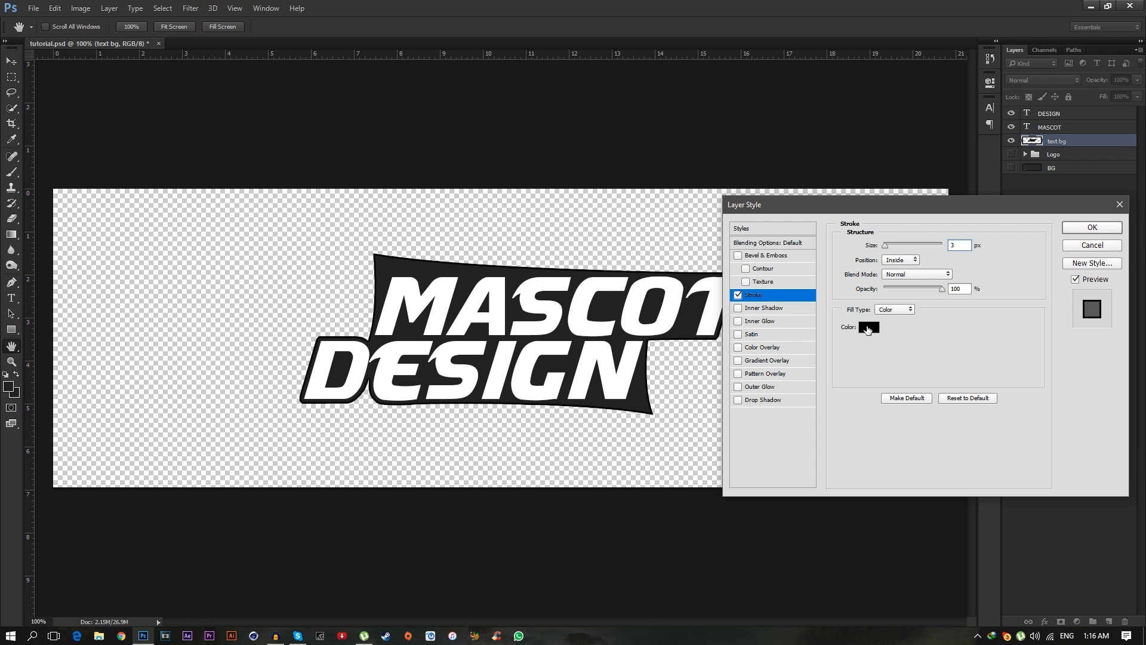
# Set the stroke colour to bright orange and its position to Outside, and apply the layer style.
pyautogui.click(870, 333)
pyautogui.moveTo(948, 452); pyautogui.dragTo(946, 443)
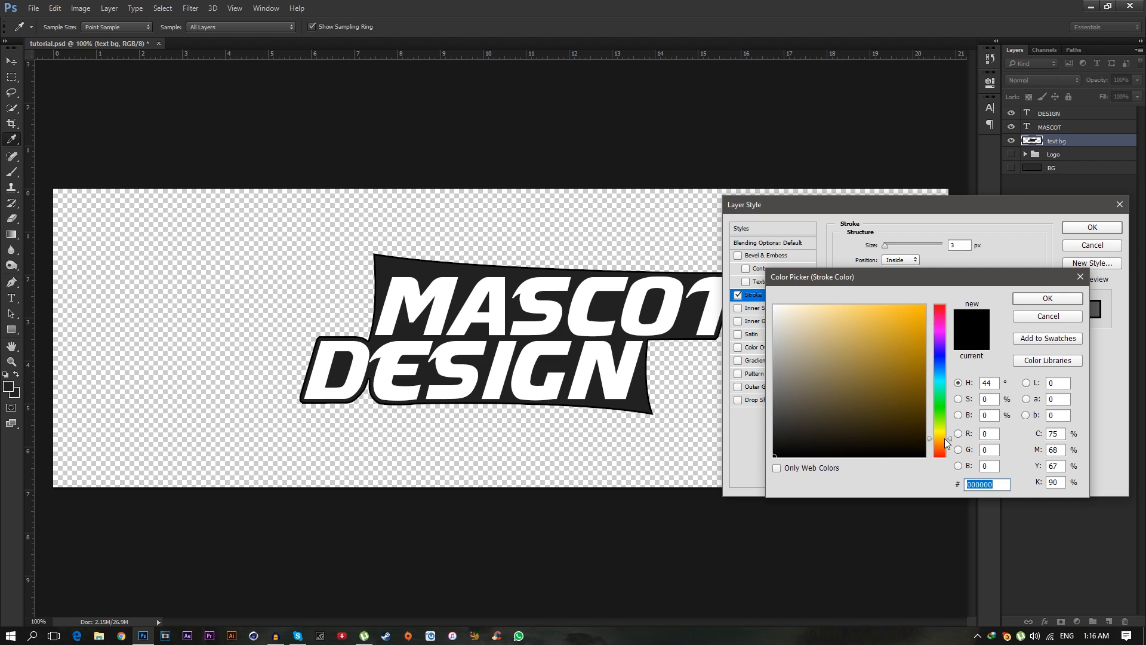
pyautogui.click(925, 306)
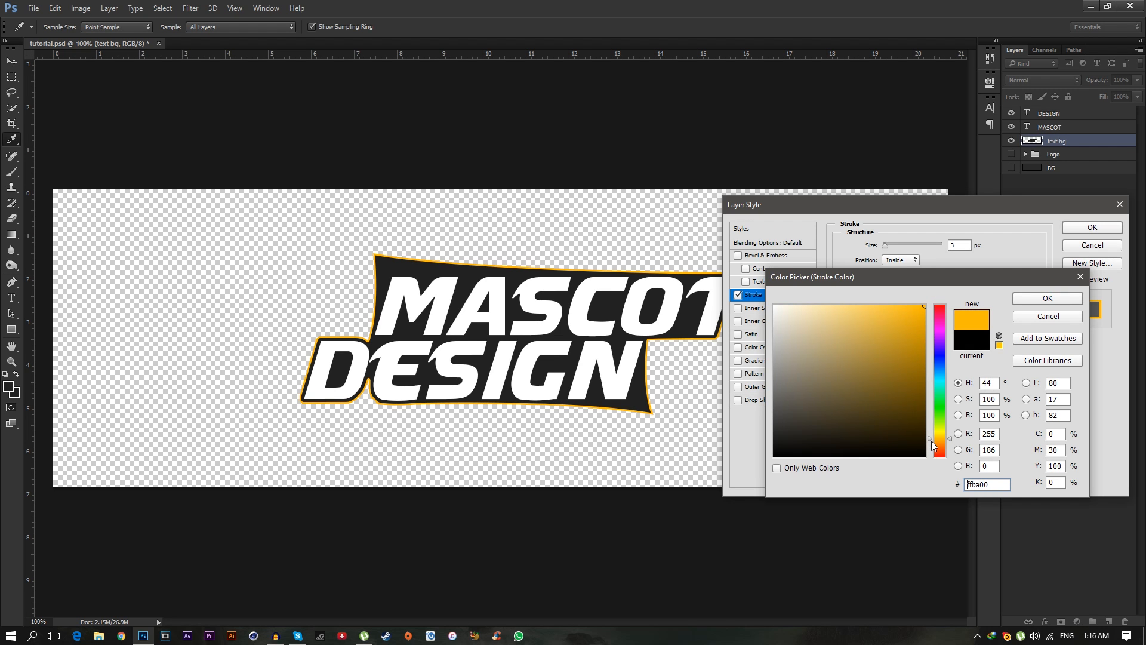
pyautogui.moveTo(940, 443); pyautogui.dragTo(940, 445)
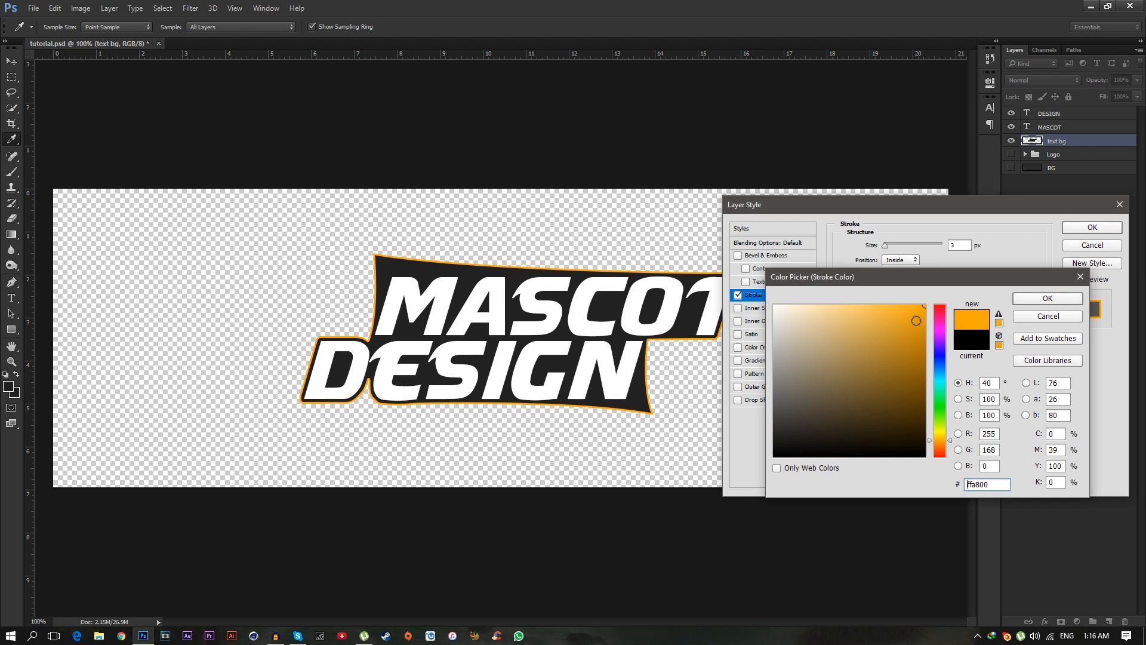
pyautogui.click(1047, 298)
pyautogui.click(899, 260)
pyautogui.click(894, 270)
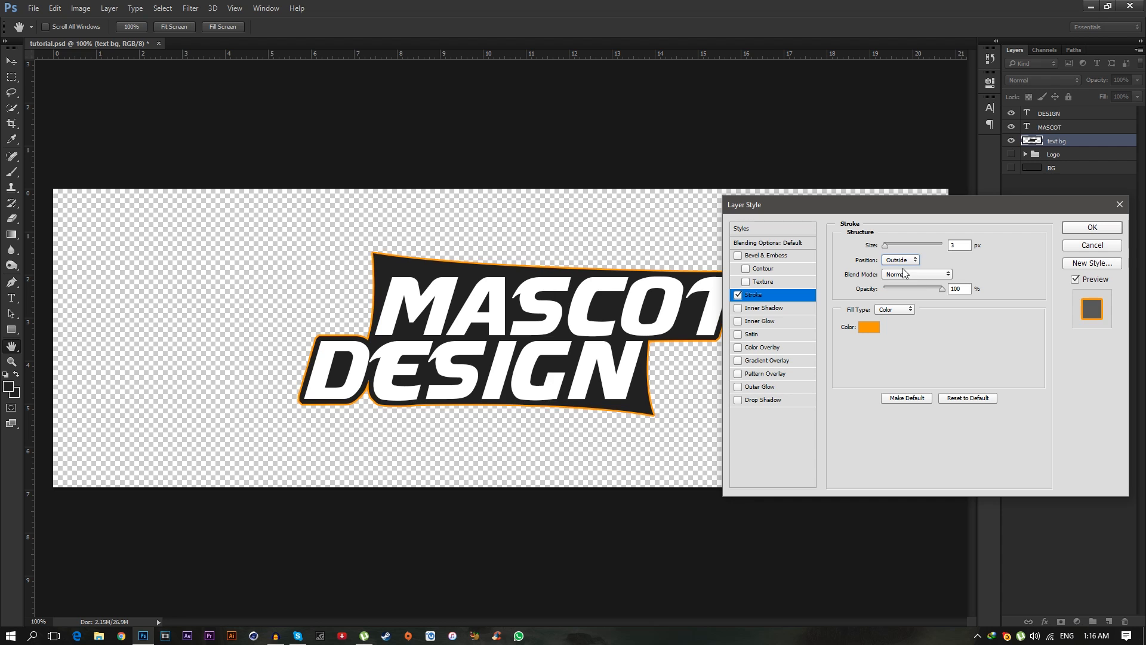
pyautogui.click(1089, 230)
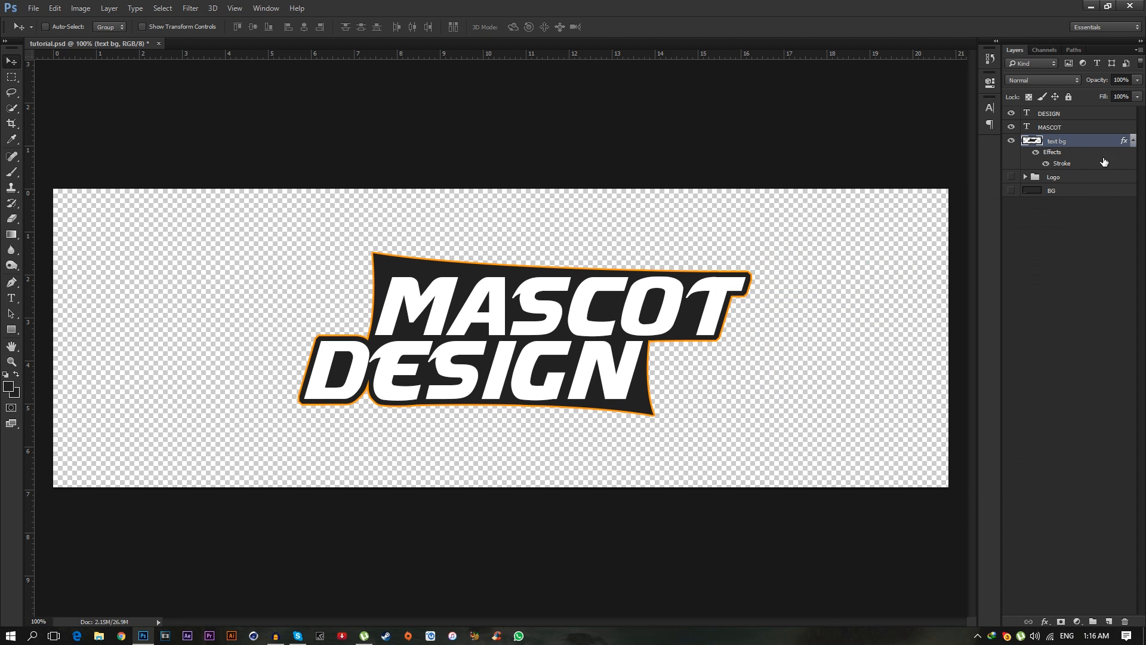
# Show the BG layer behind the logo and inspect the orange outline up close.
pyautogui.click(1011, 191)
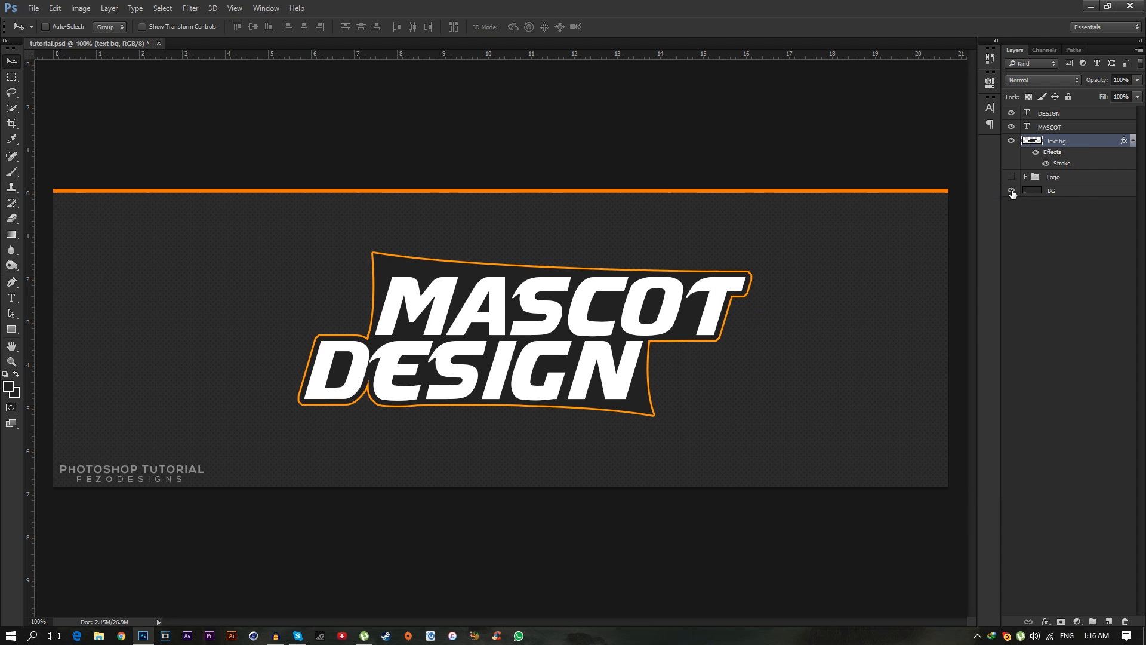
pyautogui.press('z')
pyautogui.click(551, 324)
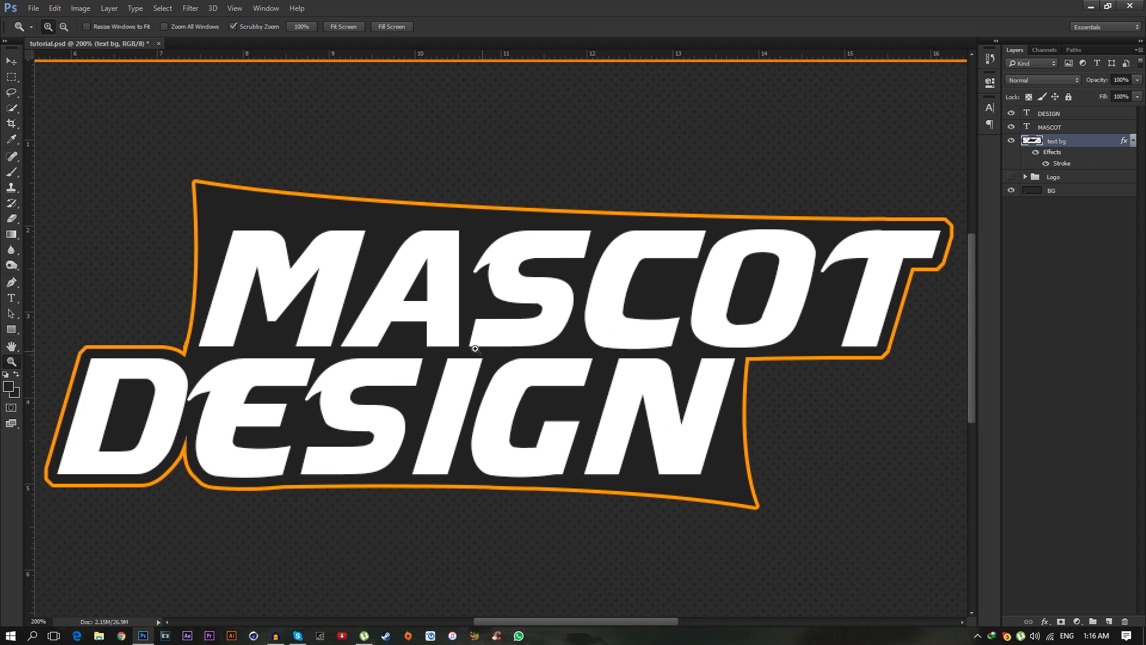
pyautogui.keyDown('alt'); pyautogui.click(477, 350); pyautogui.keyUp('alt')
pyautogui.hotkey('ctrl', '1')
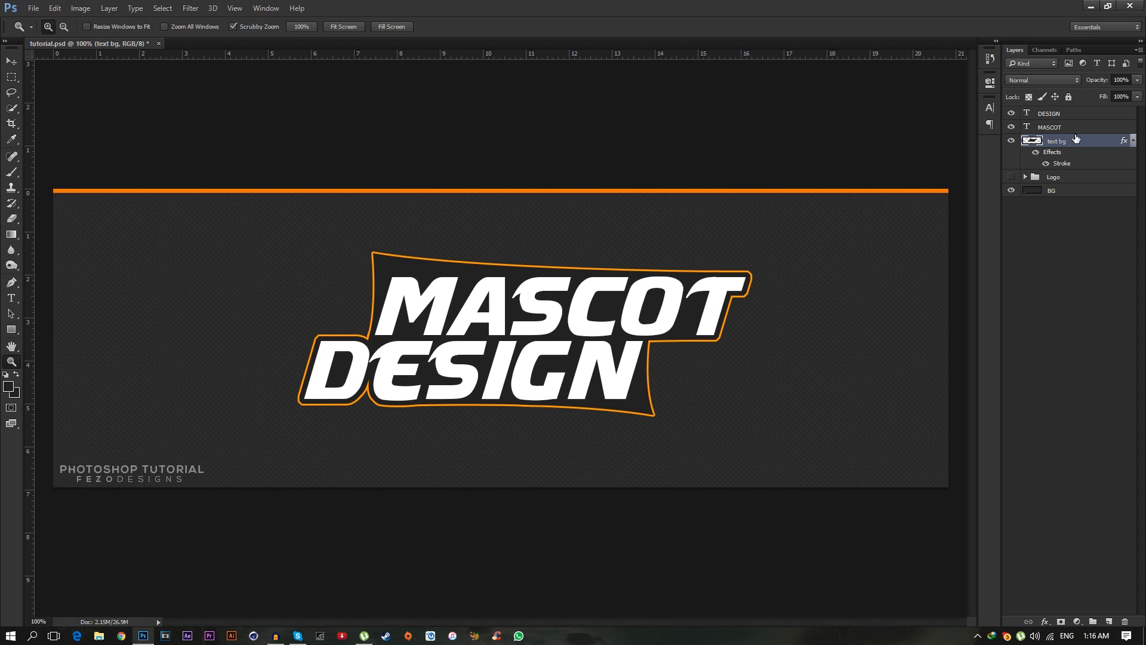
# Add a smooth Inner Bevel to the text bg layer with a depth of 100% and a size of 250 px.
pyautogui.doubleClick(1088, 145)
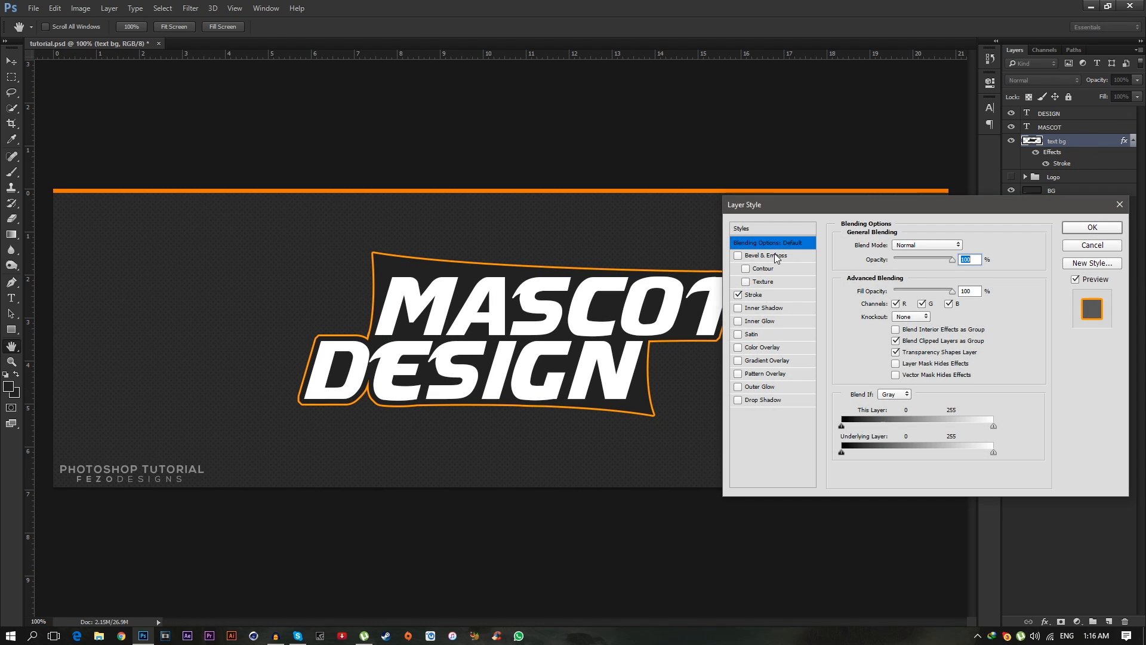
pyautogui.click(738, 255)
pyautogui.click(792, 256)
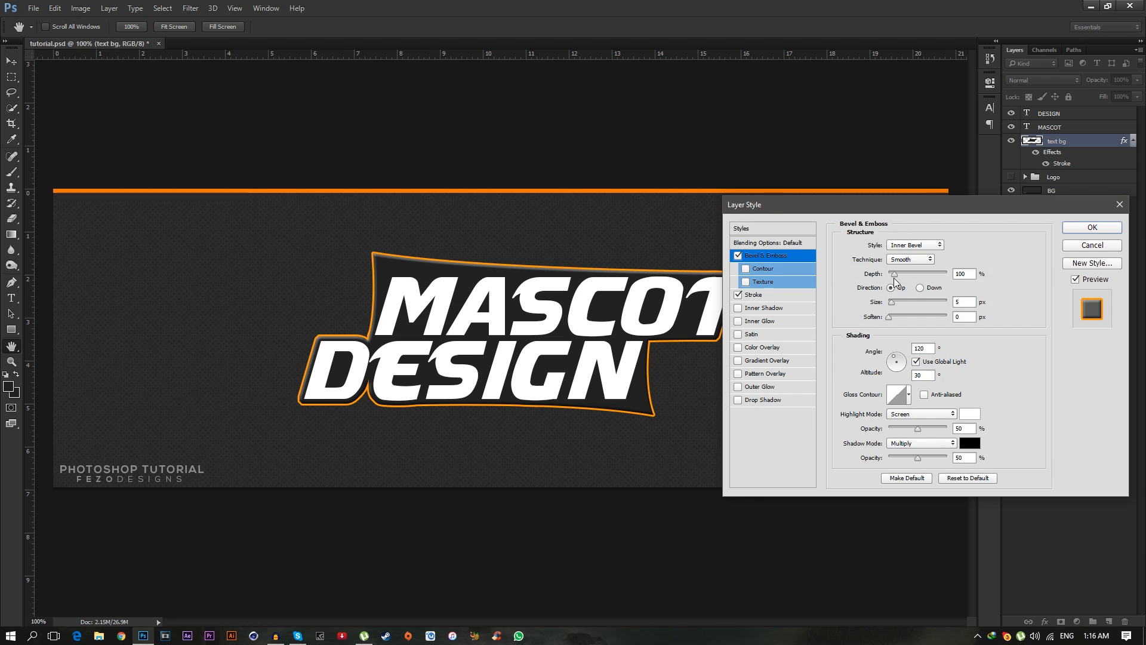
pyautogui.moveTo(899, 274); pyautogui.dragTo(906, 274)
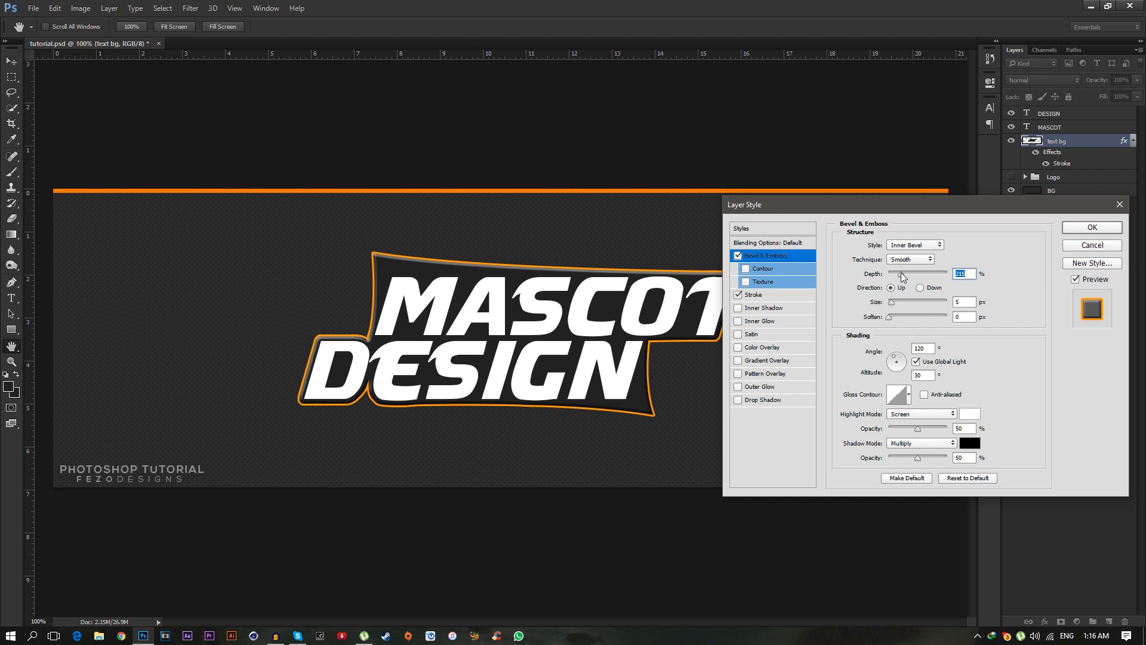
pyautogui.write('100')
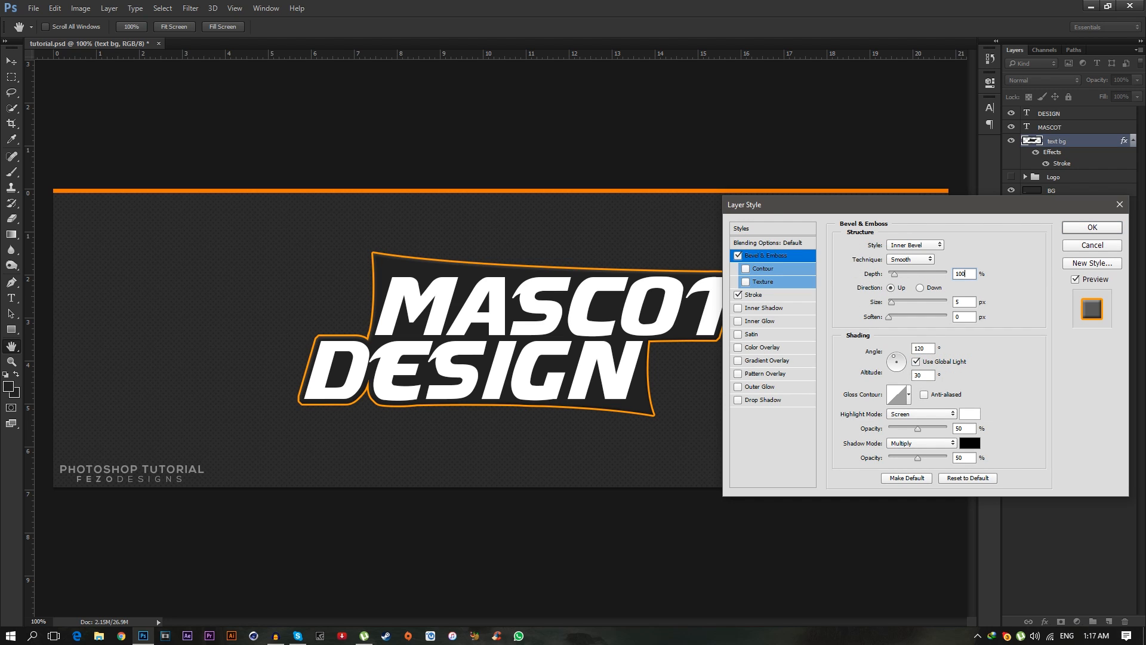
pyautogui.moveTo(891, 303); pyautogui.dragTo(954, 303)
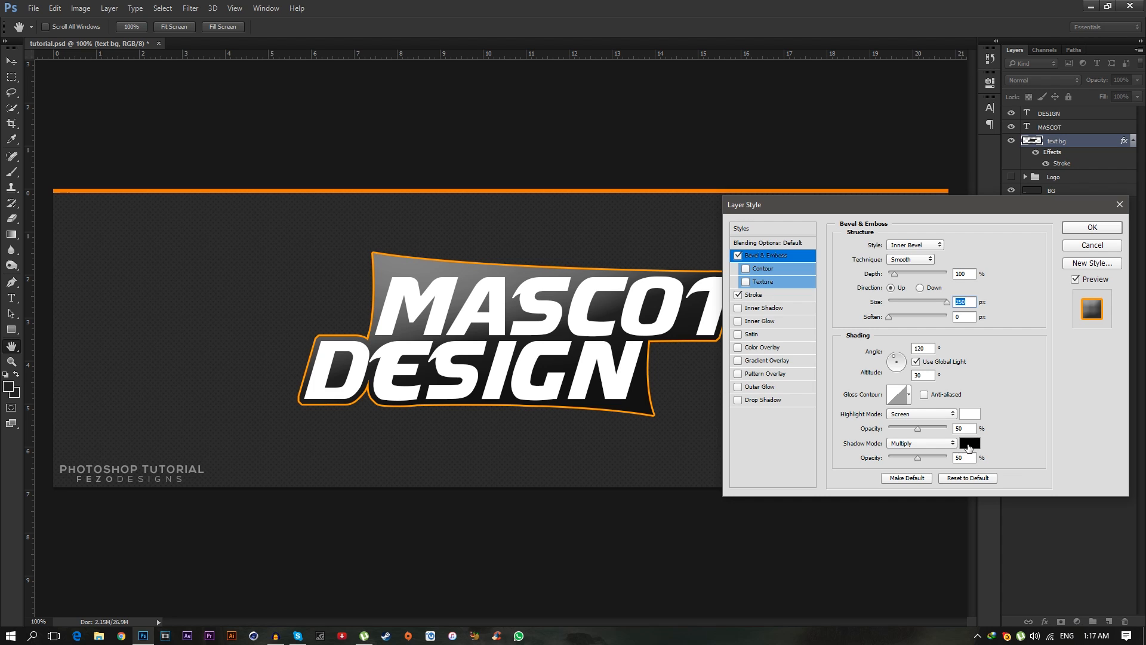
# Set the bevel's shadow opacity to 0% and its highlight opacity to 15%.
pyautogui.moveTo(919, 457); pyautogui.dragTo(862, 453)
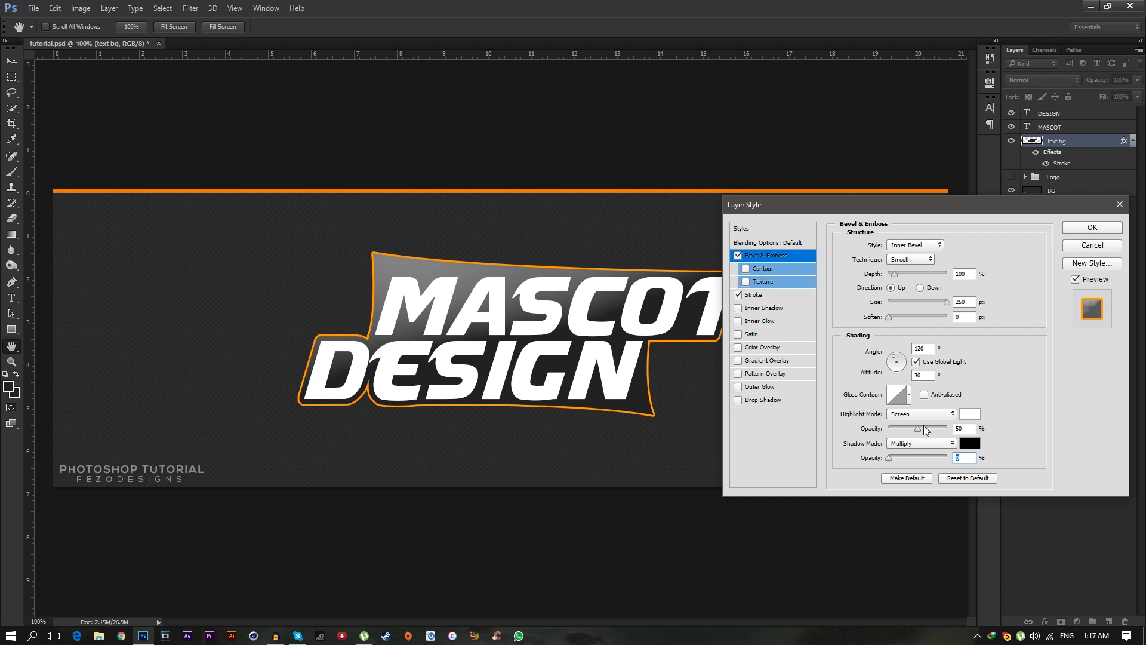
pyautogui.moveTo(918, 428); pyautogui.dragTo(907, 426)
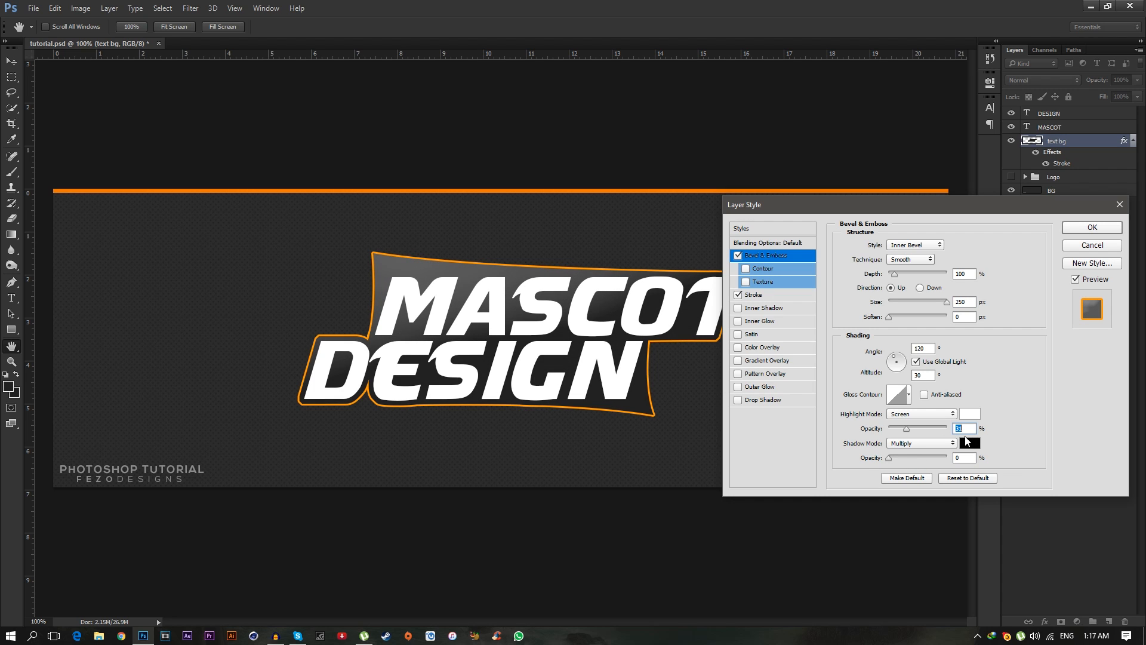
pyautogui.write('20')
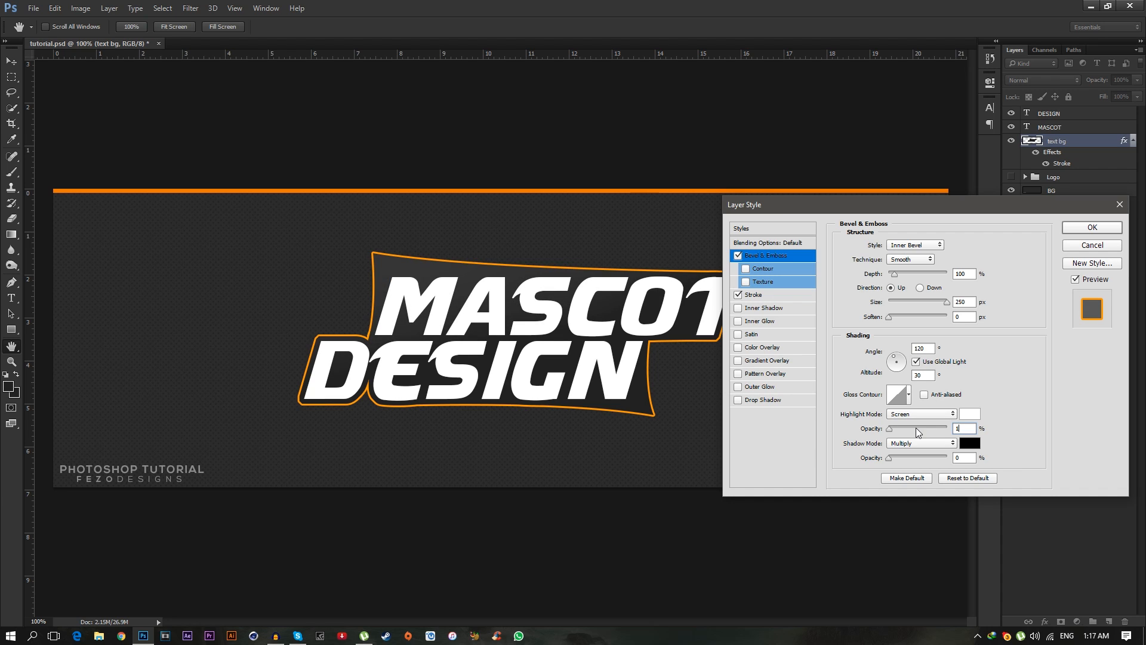
pyautogui.press('BackSpace')
pyautogui.press('BackSpace')
pyautogui.write('15')
pyautogui.press('BackSpace')
pyautogui.write('2')
pyautogui.press('BackSpace')
pyautogui.write('5')
# Add a Drop Shadow to the text bg layer, then apply the layer style and collapse its effects list.
pyautogui.click(739, 400)
pyautogui.click(1080, 227)
pyautogui.click(1133, 141)
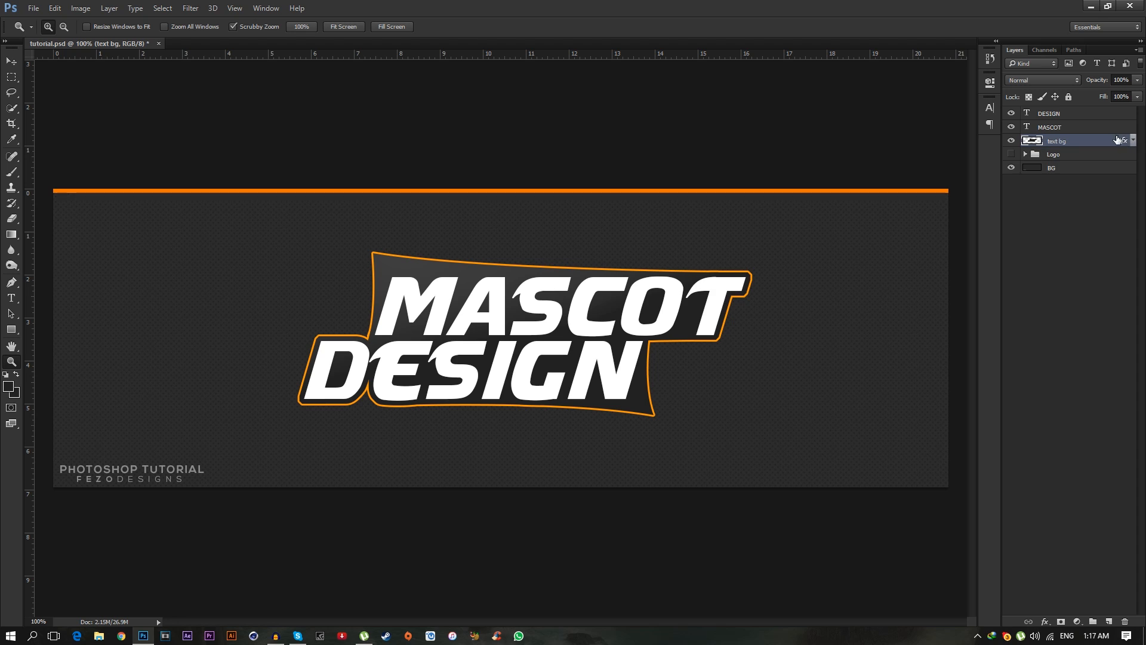
# Add a Gradient Overlay to the MASCOT text layer and make the gradient's first colour stop white.
pyautogui.doubleClick(1085, 128)
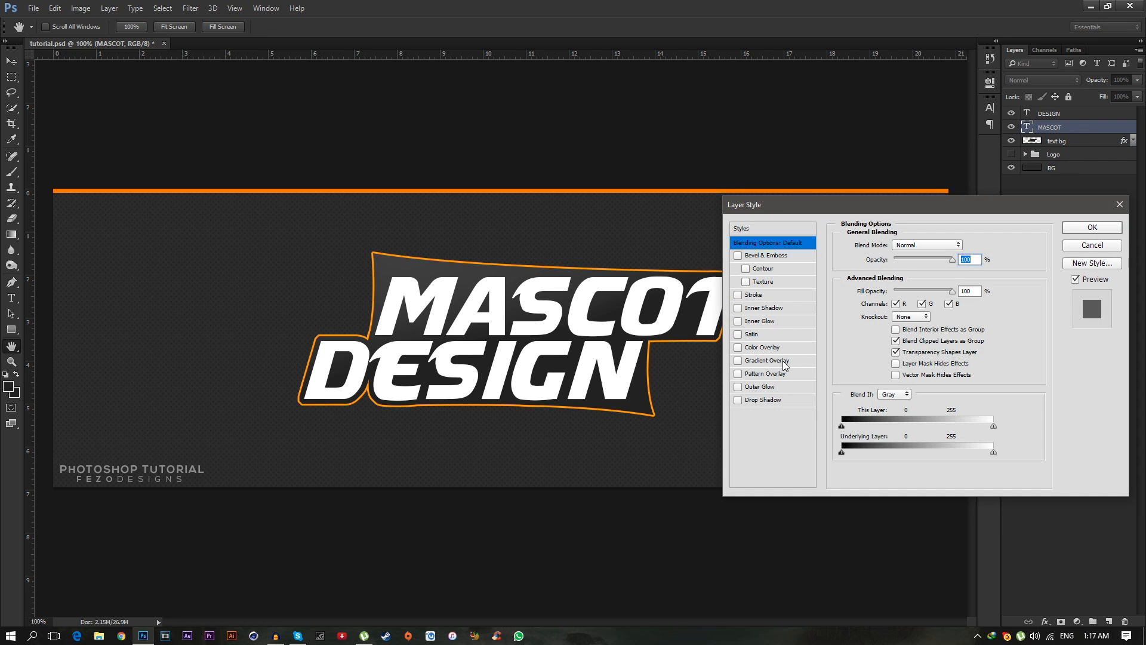
pyautogui.click(782, 361)
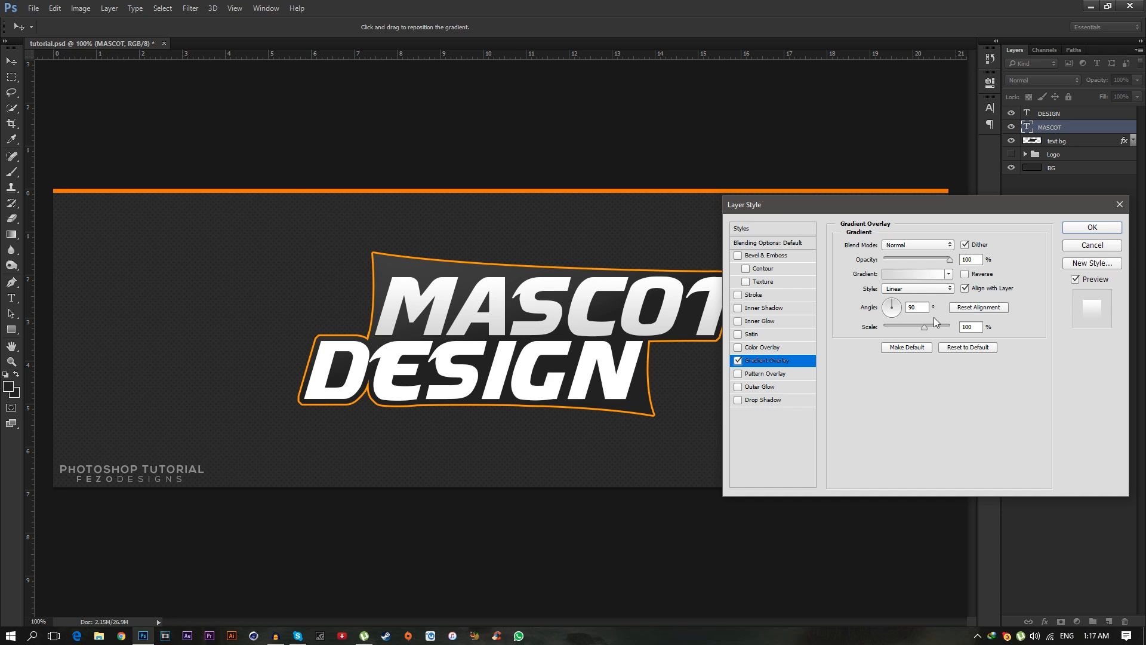
pyautogui.click(907, 279)
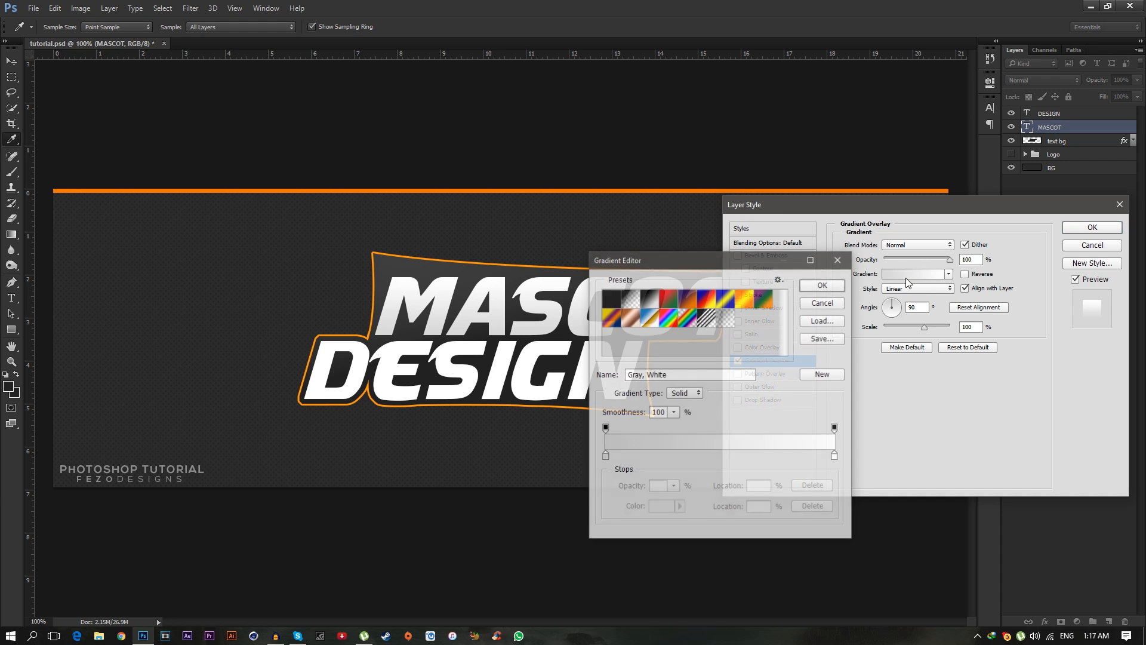
pyautogui.doubleClick(603, 456)
pyautogui.moveTo(821, 318); pyautogui.dragTo(770, 298)
pyautogui.click(1036, 298)
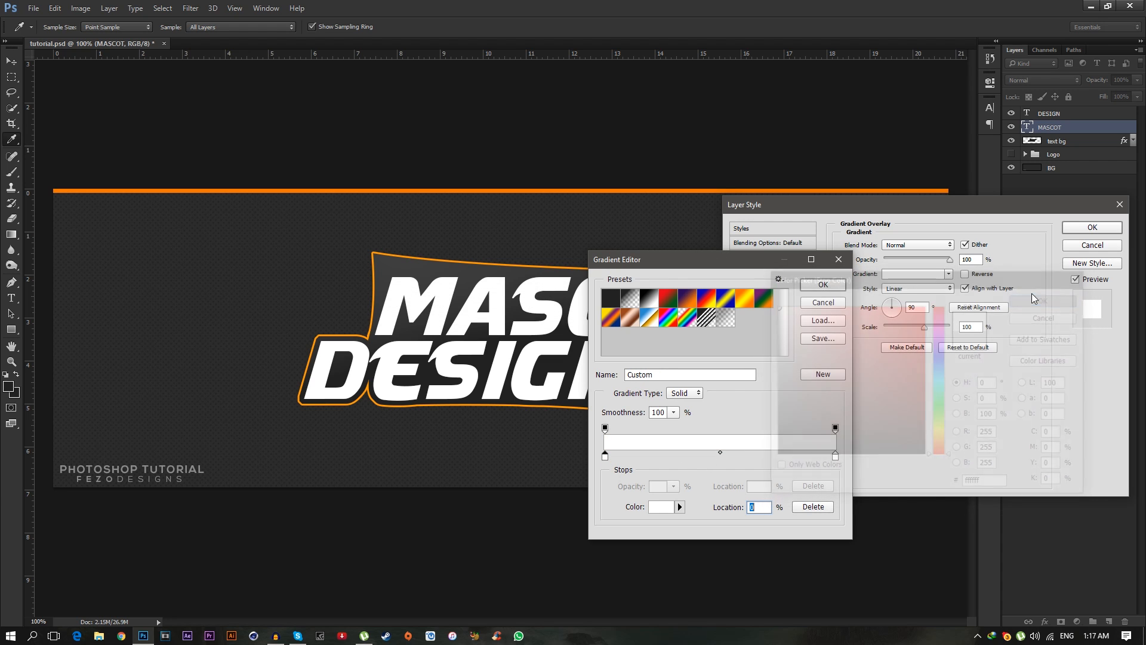
# Add a light gray #c3c3c3 stop at 50% between the gradient's white ends and accept the gradient.
pyautogui.click(720, 457)
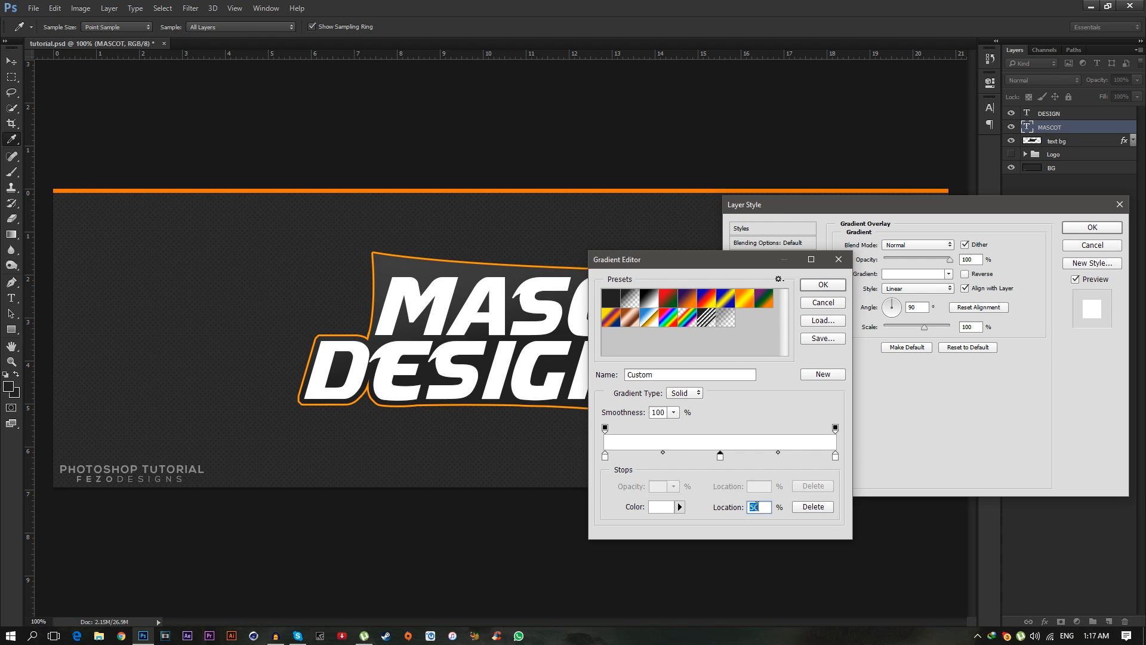
pyautogui.moveTo(718, 459); pyautogui.dragTo(719, 458)
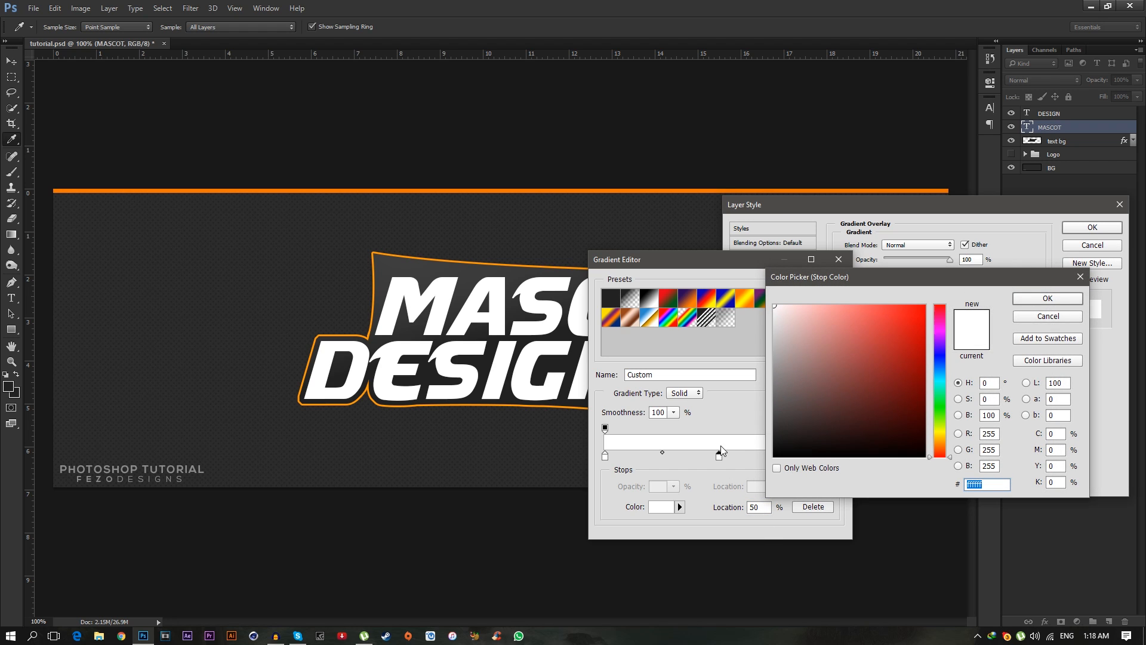
pyautogui.moveTo(781, 340); pyautogui.dragTo(758, 341)
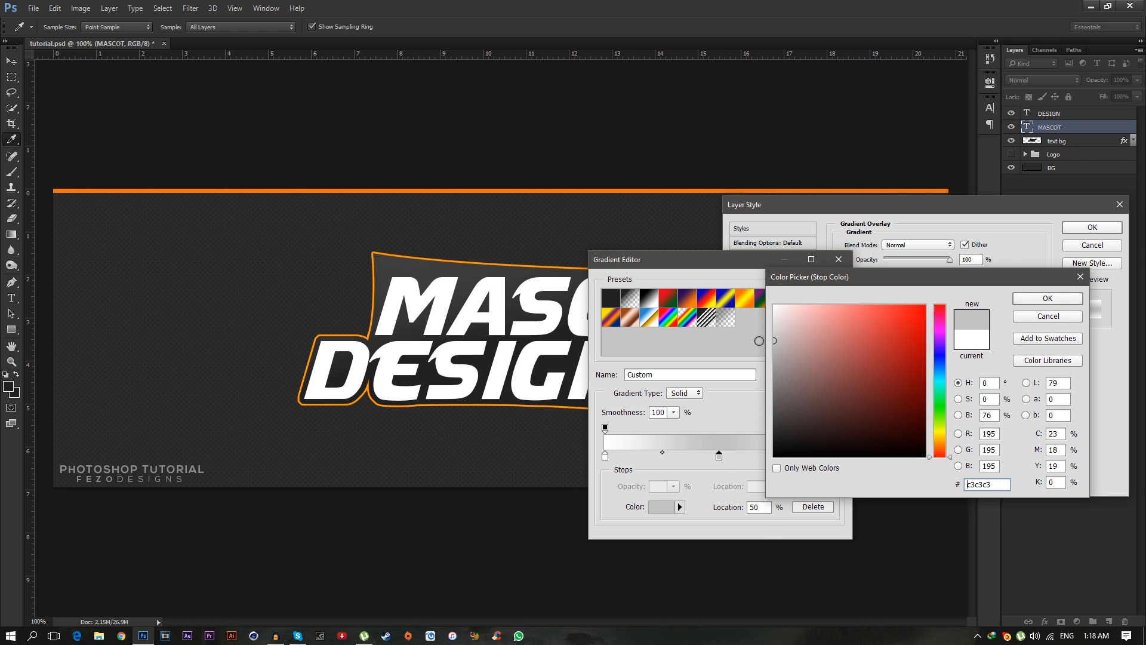
pyautogui.click(1047, 299)
pyautogui.doubleClick(835, 456)
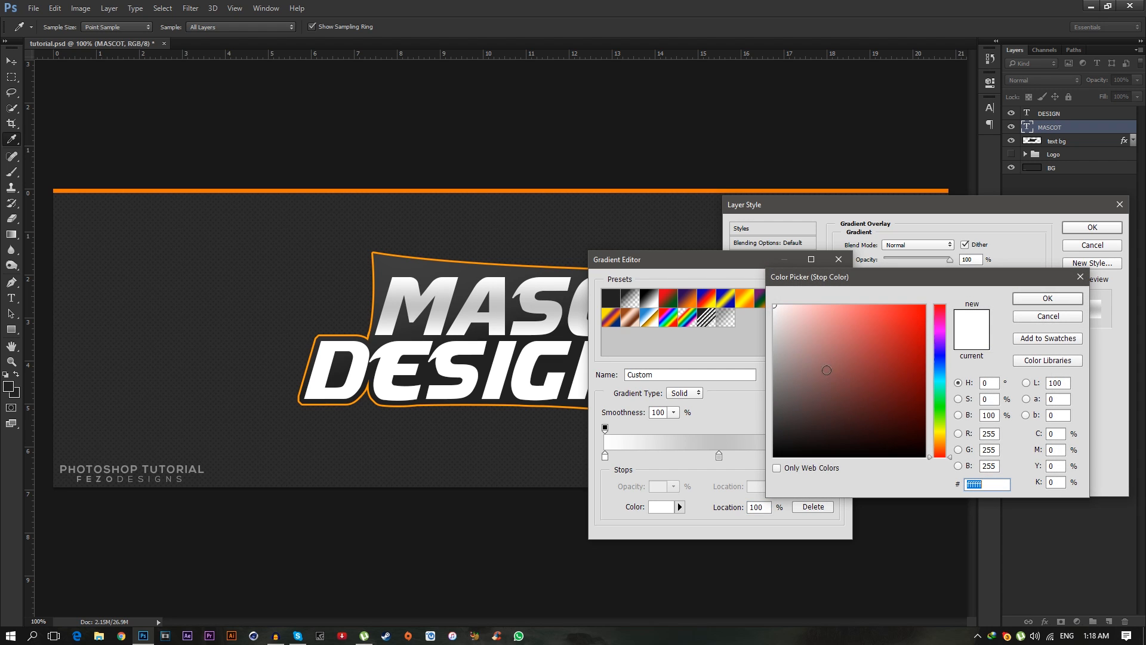
pyautogui.click(1046, 298)
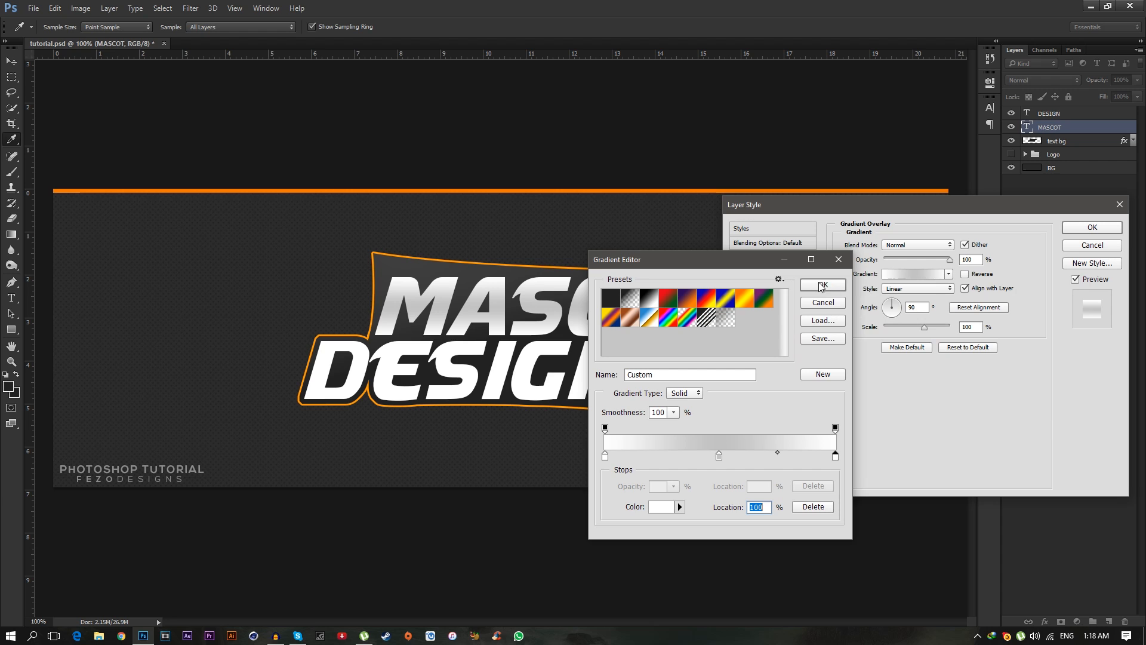
pyautogui.click(821, 285)
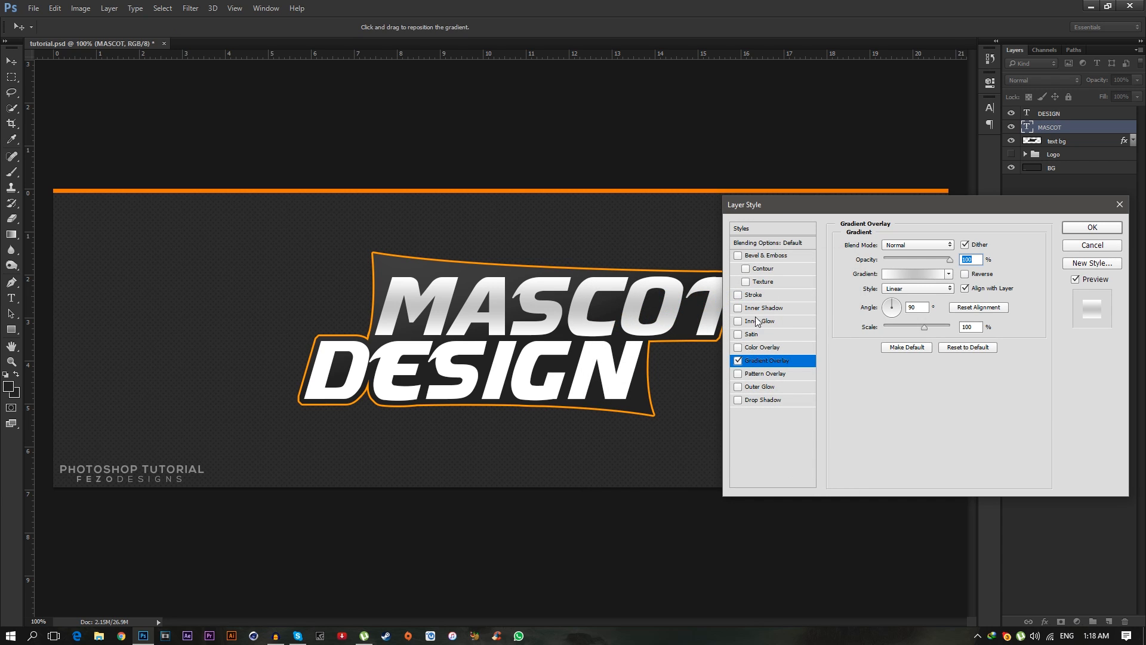
# Add an Inner Glow to the MASCOT layer with 75% opacity and a size of 8 px.
pyautogui.click(773, 323)
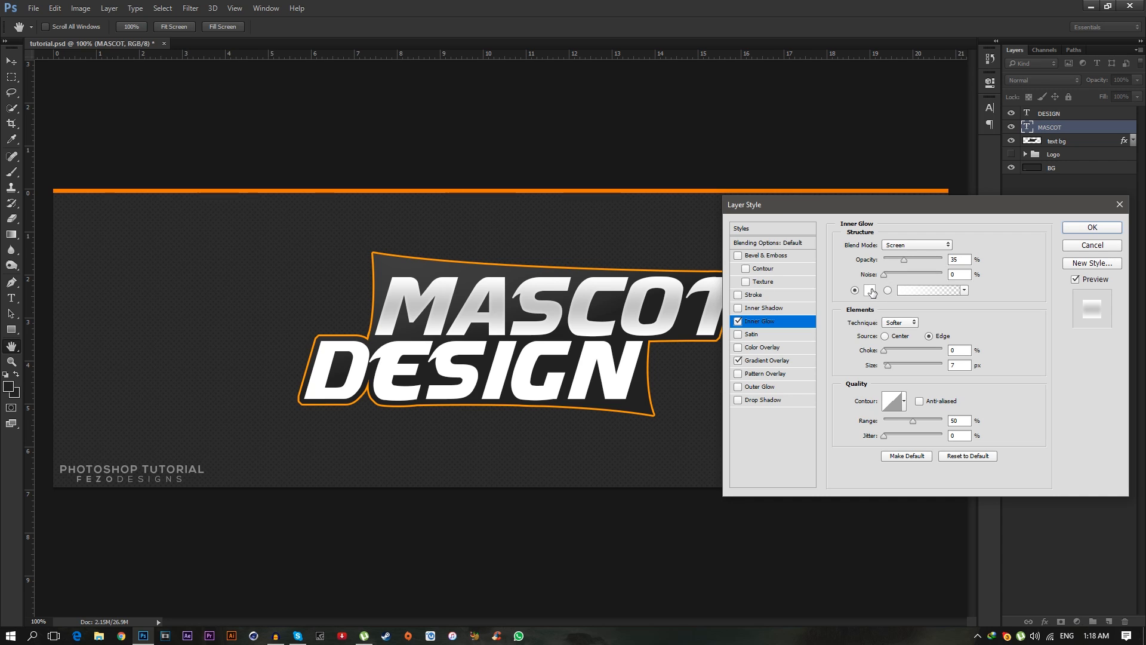
pyautogui.moveTo(964, 259); pyautogui.dragTo(925, 261)
pyautogui.write('75')
pyautogui.click(953, 361)
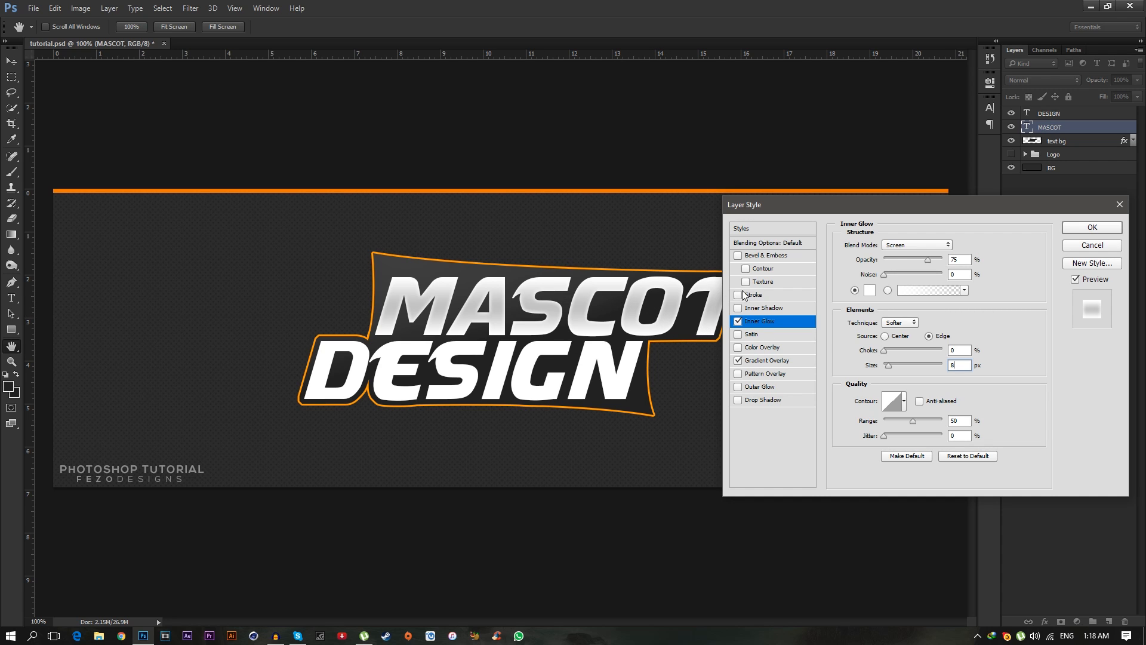
# Add a Satin effect to the MASCOT layer using Color Burn blending at 20% opacity.
pyautogui.click(770, 334)
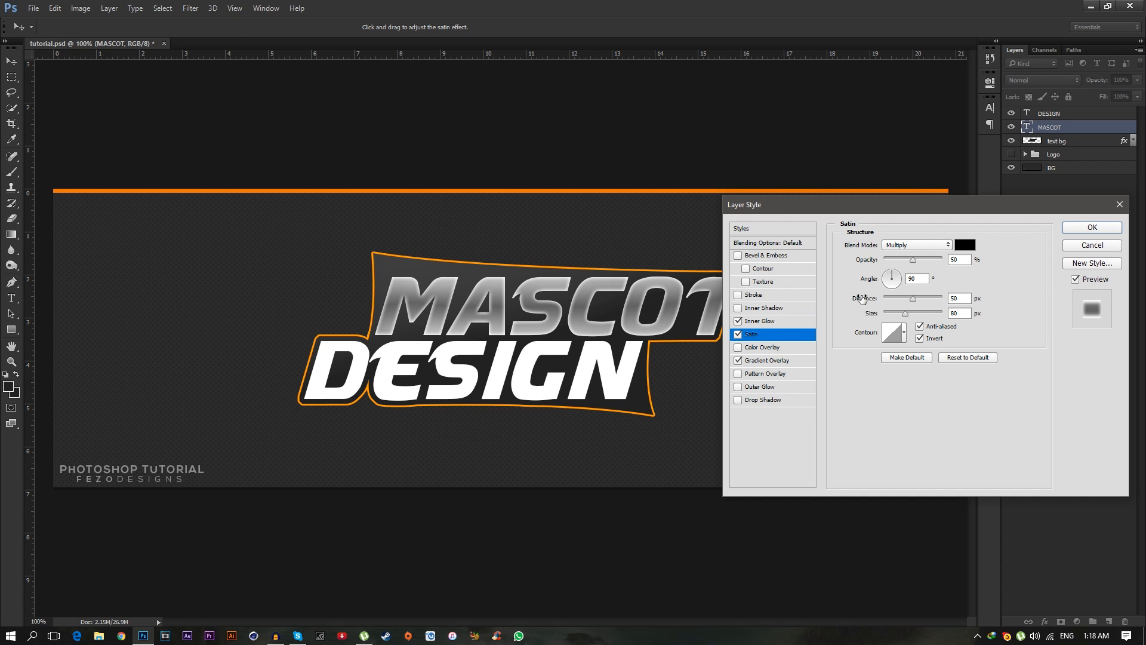
pyautogui.click(903, 245)
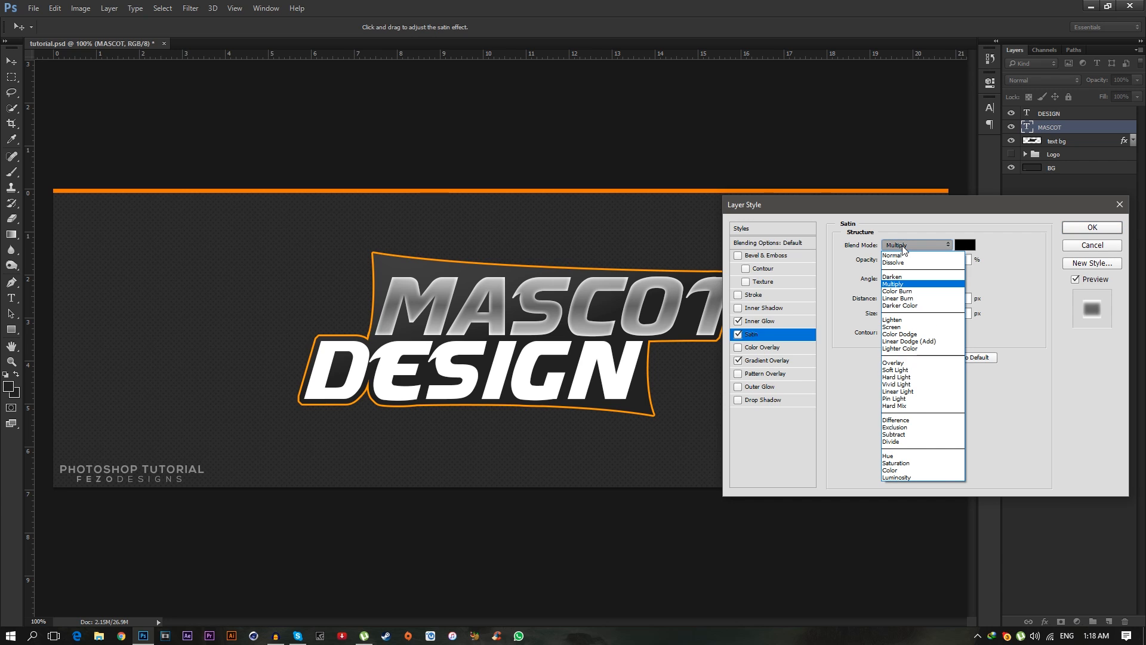
pyautogui.click(908, 291)
pyautogui.click(960, 259)
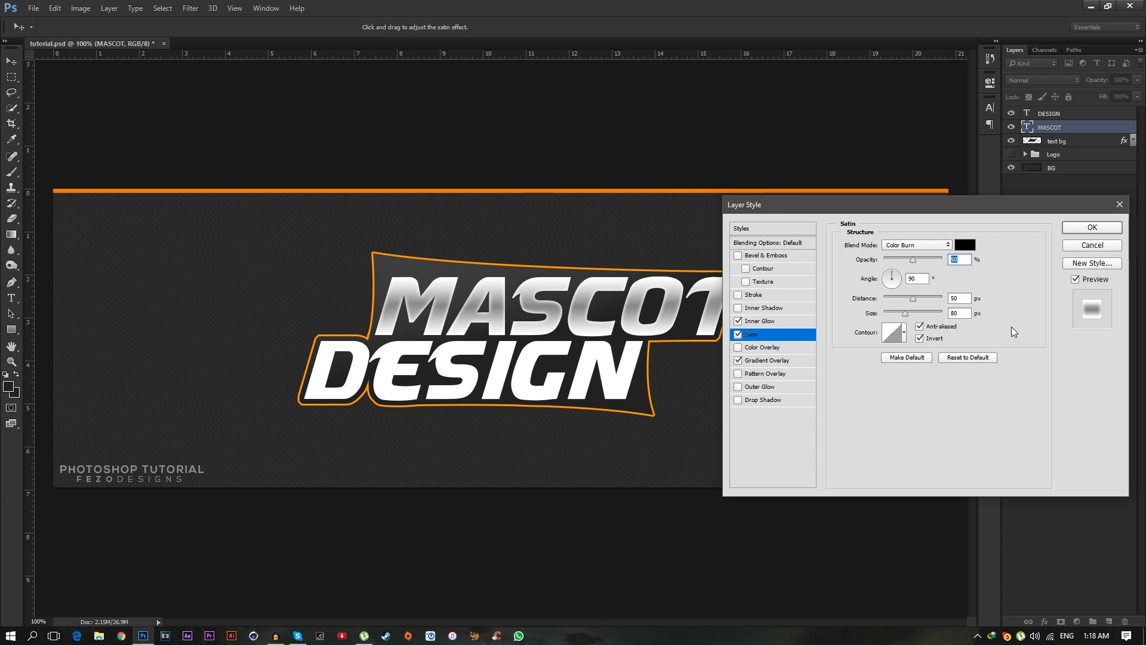
pyautogui.write('20')
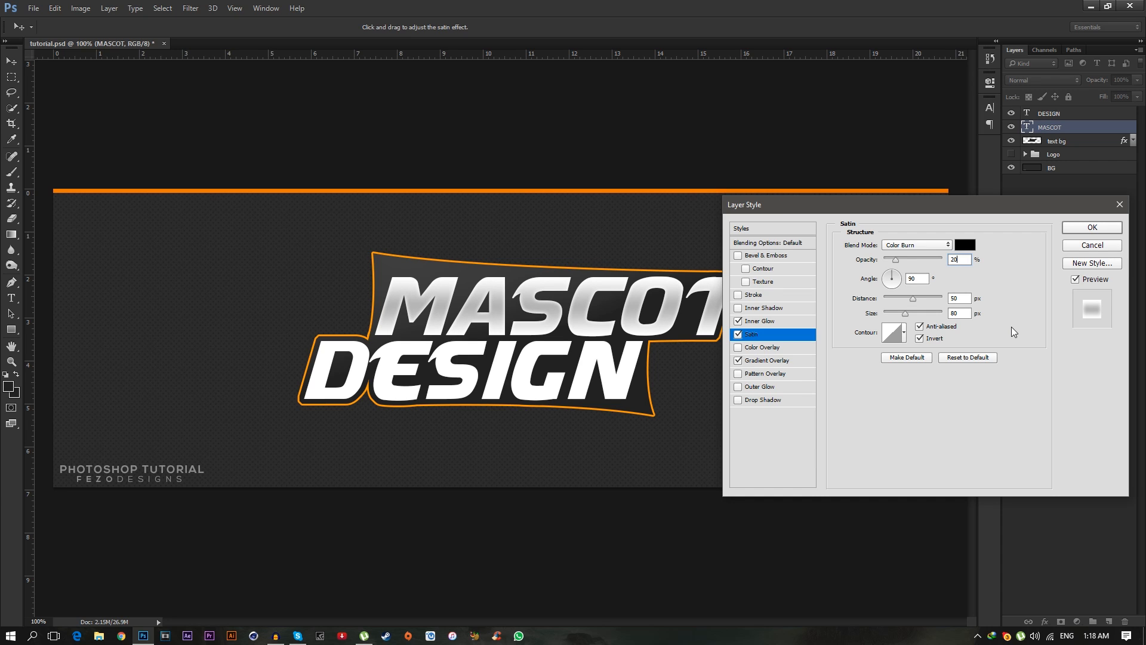
# Add a Drop Shadow to the MASCOT layer with an opacity of 50%.
pyautogui.click(781, 400)
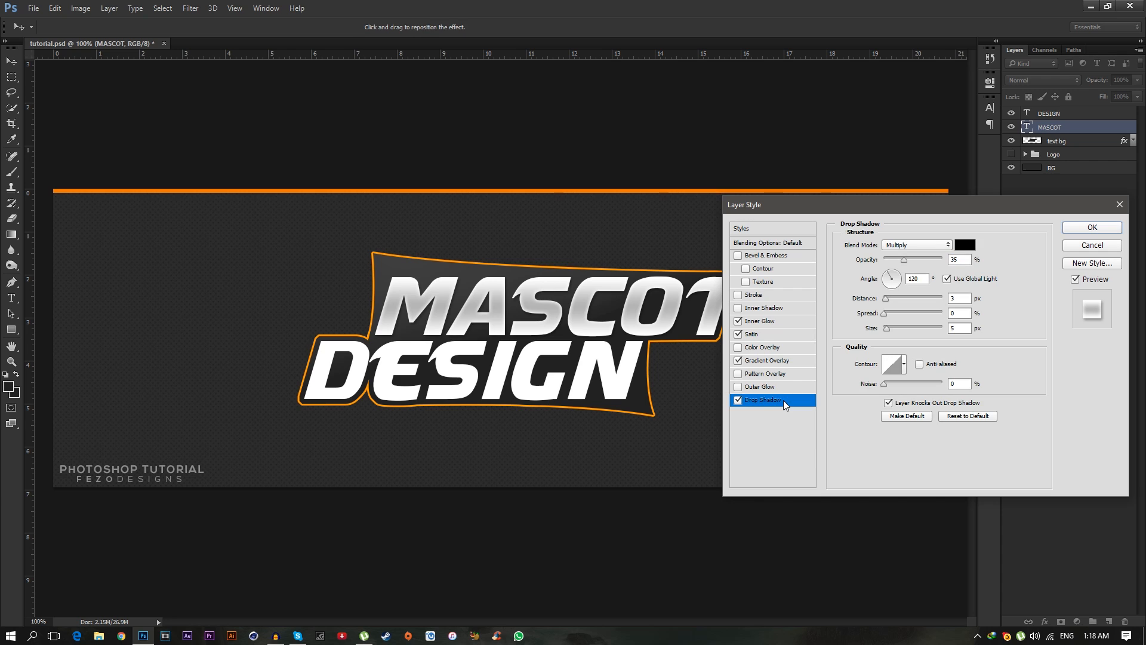
pyautogui.click(958, 261)
pyautogui.write('50')
pyautogui.click(958, 327)
# Add a Bevel & Emboss to the MASCOT layer with a depth of 1000% and a size of 16 px.
pyautogui.click(768, 255)
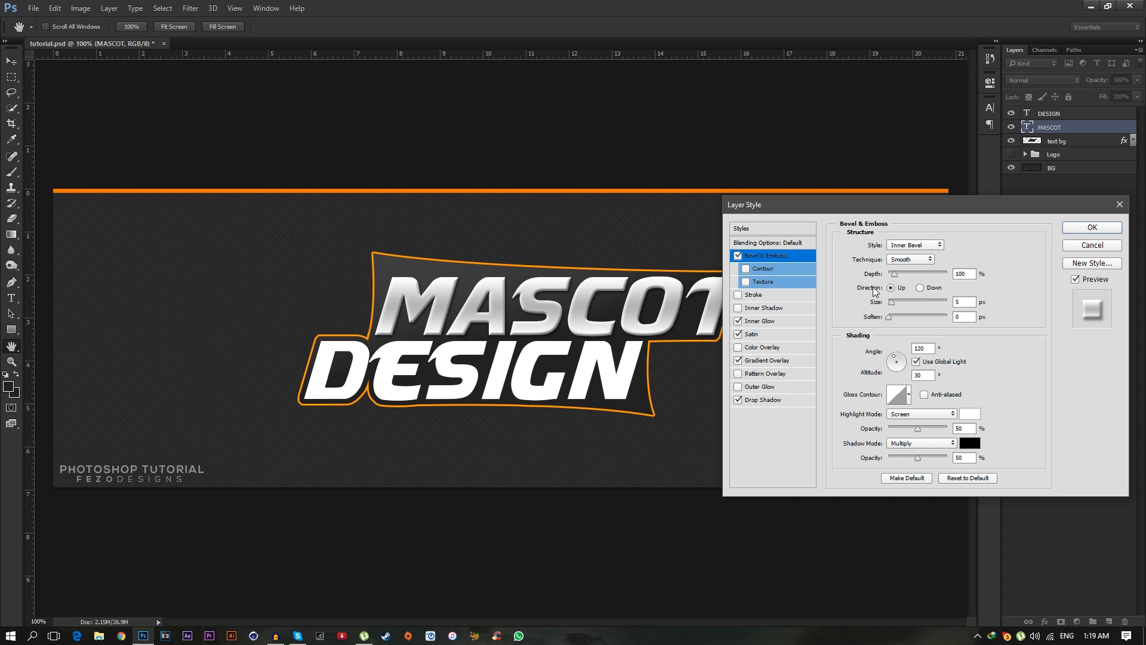
pyautogui.moveTo(895, 277); pyautogui.dragTo(949, 274)
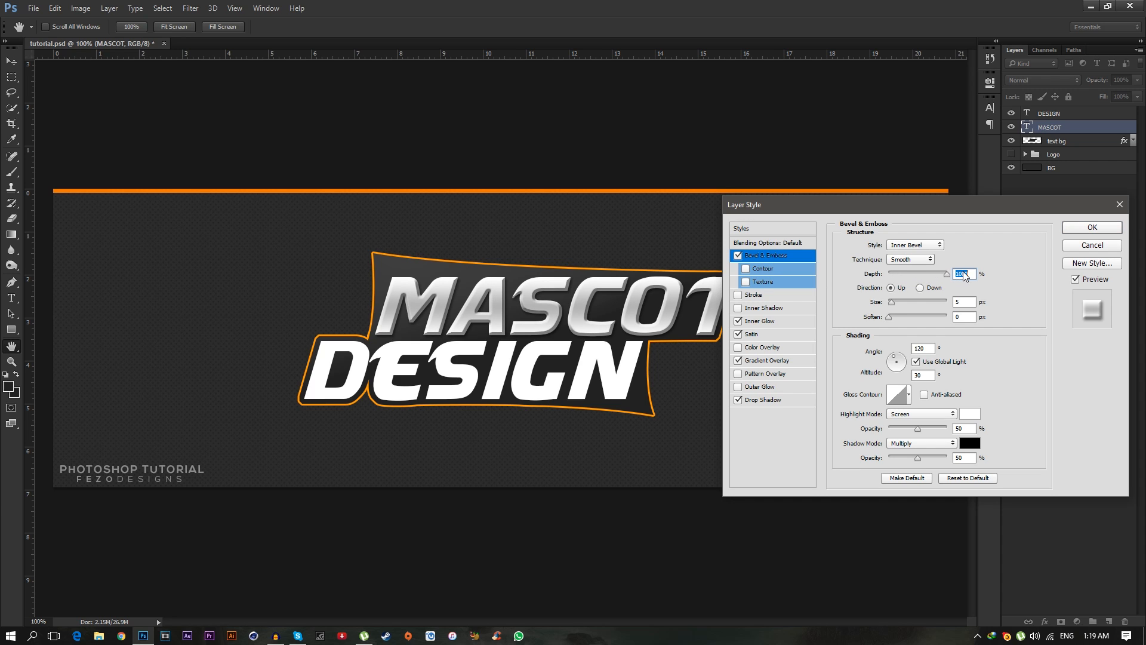
pyautogui.click(894, 303)
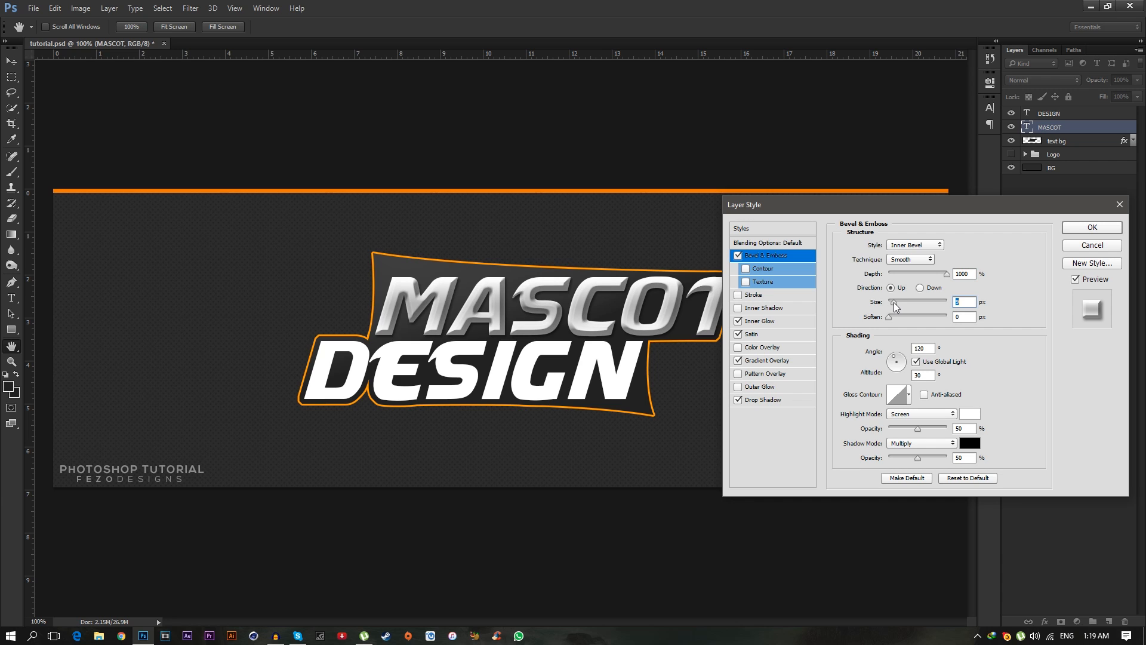
pyautogui.moveTo(895, 302); pyautogui.dragTo(894, 302)
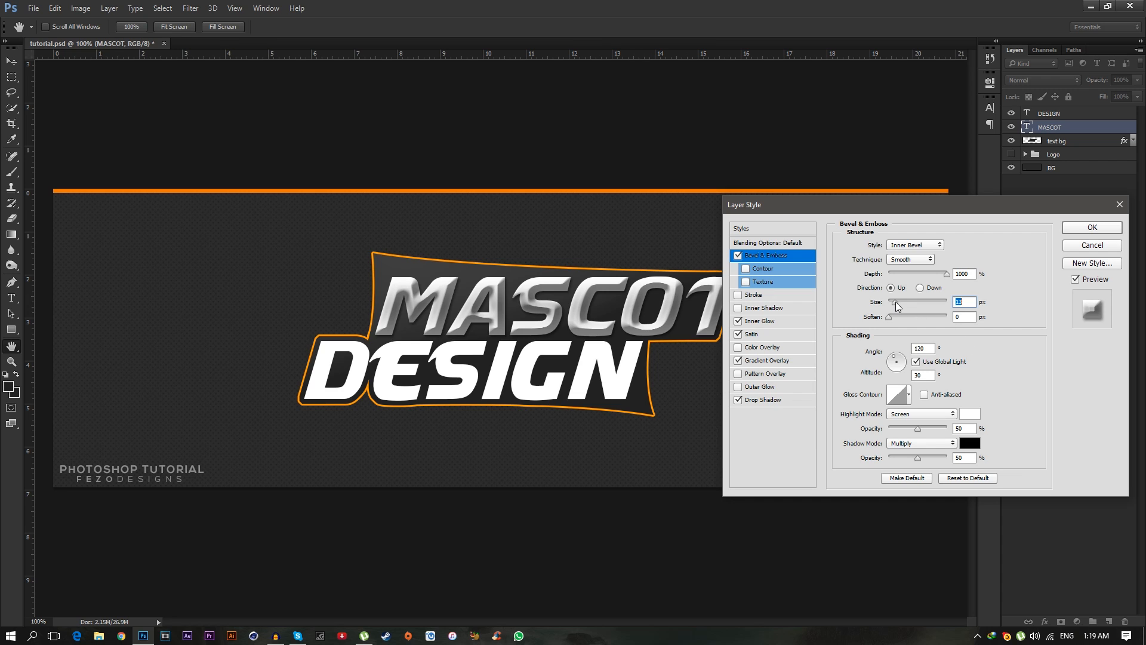
pyautogui.moveTo(894, 304); pyautogui.dragTo(895, 304)
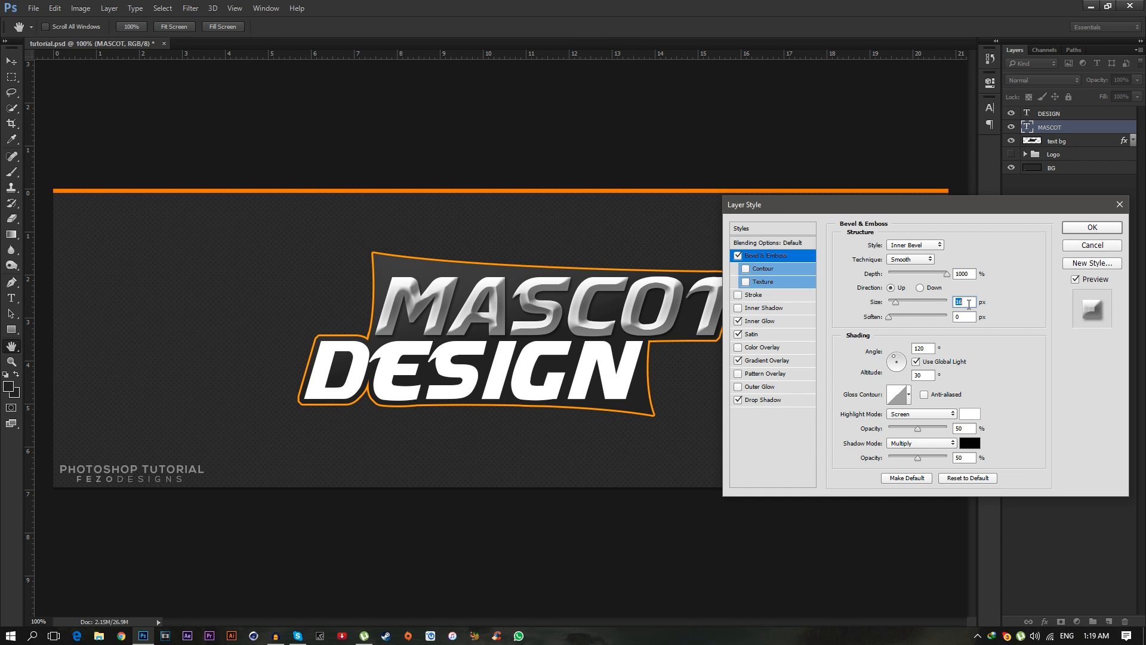
pyautogui.moveTo(896, 301); pyautogui.dragTo(895, 300)
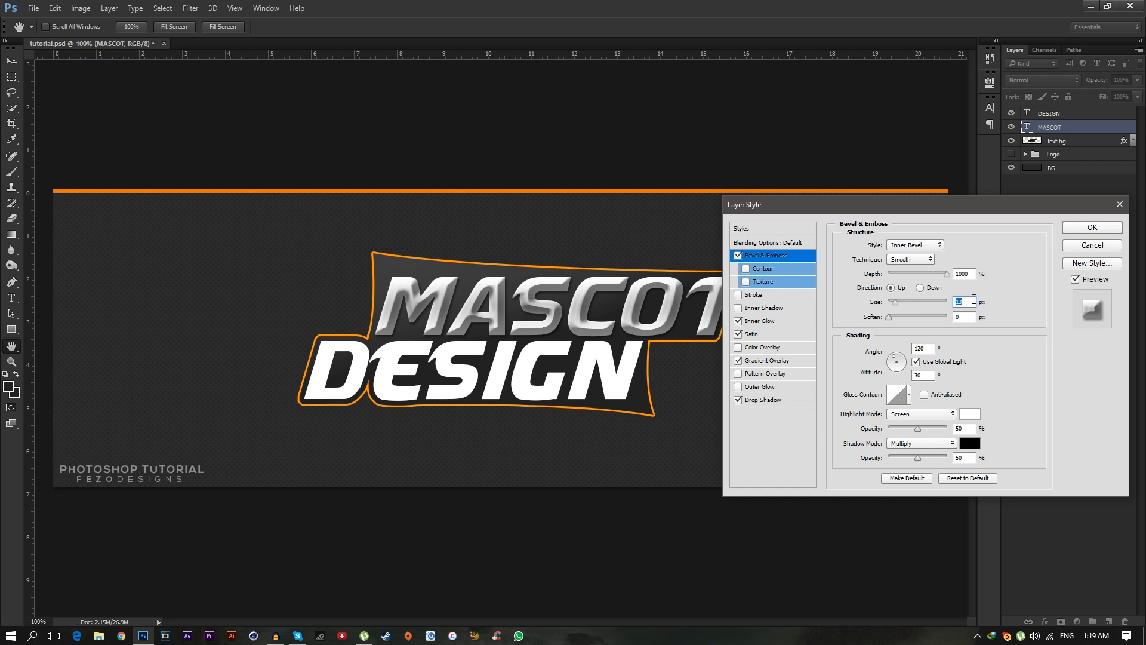
pyautogui.write('16')
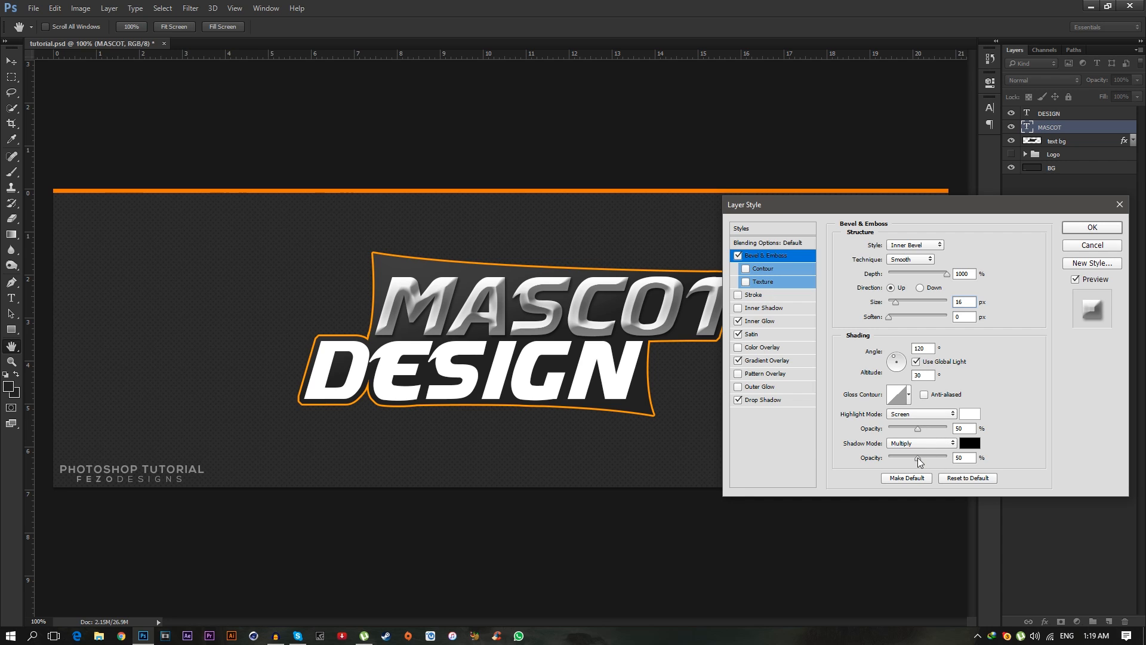
# Lower the bevel's shadow opacity to about 5% and apply the MASCOT layer style.
pyautogui.click(962, 458)
pyautogui.write('5')
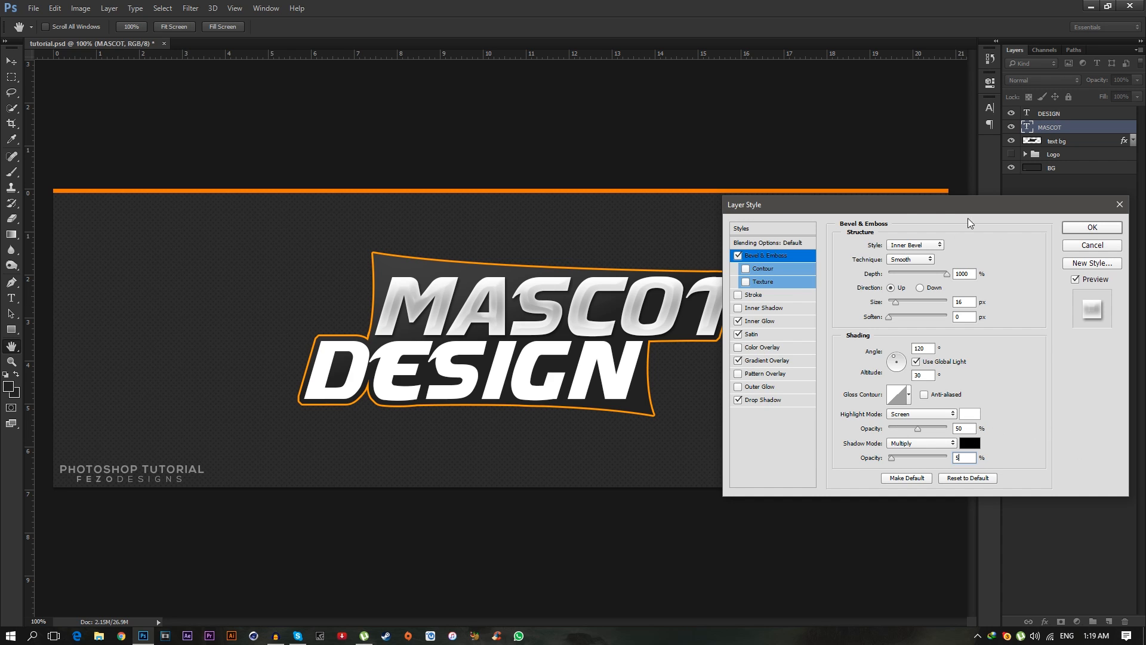
pyautogui.moveTo(912, 206); pyautogui.dragTo(896, 178)
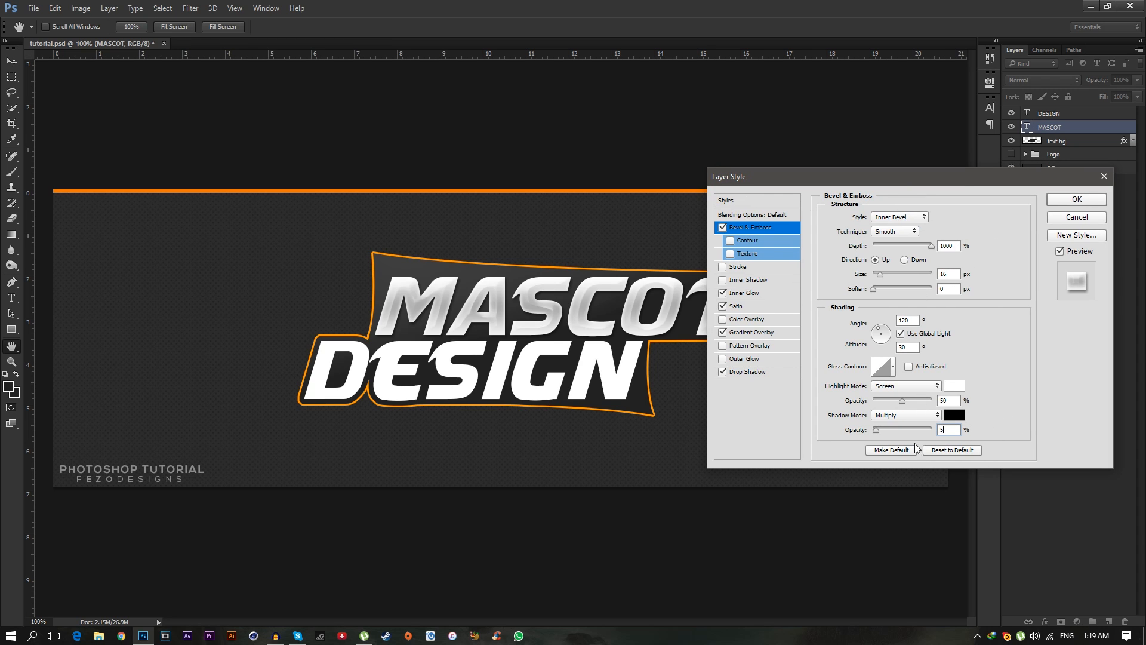
pyautogui.moveTo(876, 431)
pyautogui.mouseDown()
pyautogui.moveTo(888, 428)
pyautogui.moveTo(878, 430)
pyautogui.mouseUp()
pyautogui.click(1069, 202)
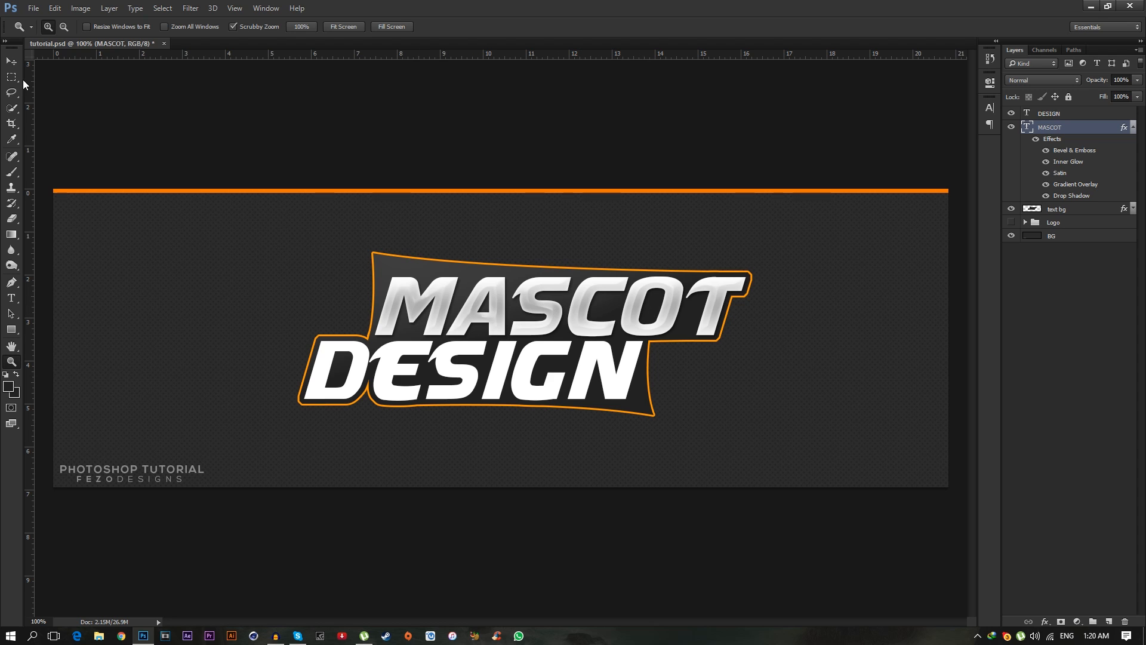
# Copy the MASCOT layer's style and paste it onto the DESIGN layer.
pyautogui.click(11, 60)
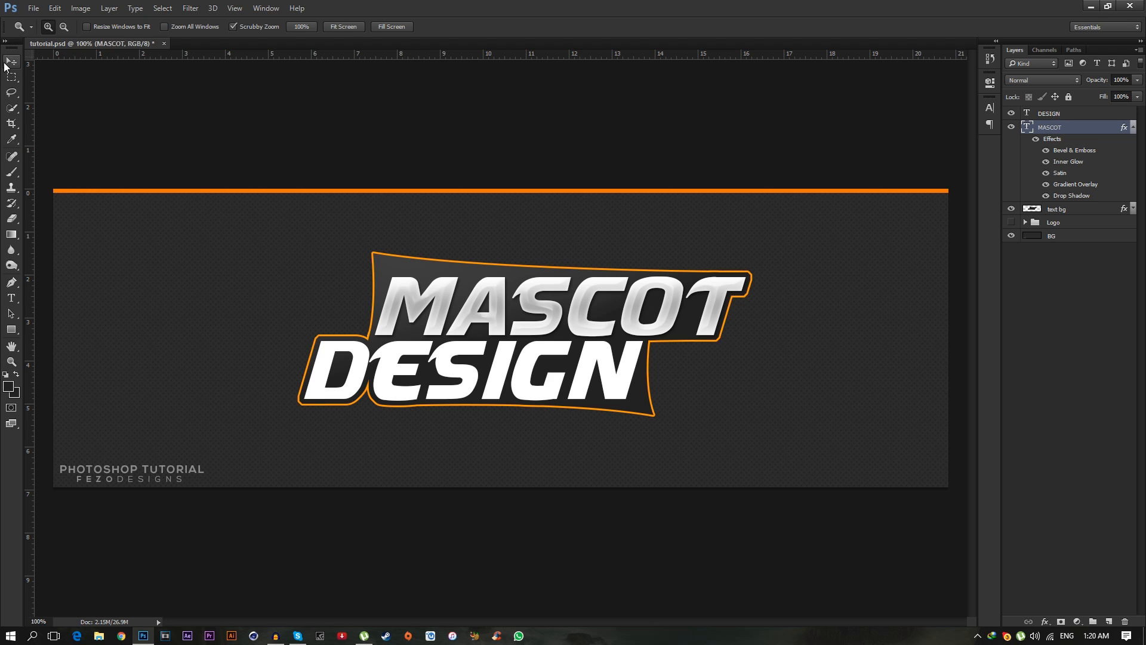
pyautogui.rightClick(1085, 131)
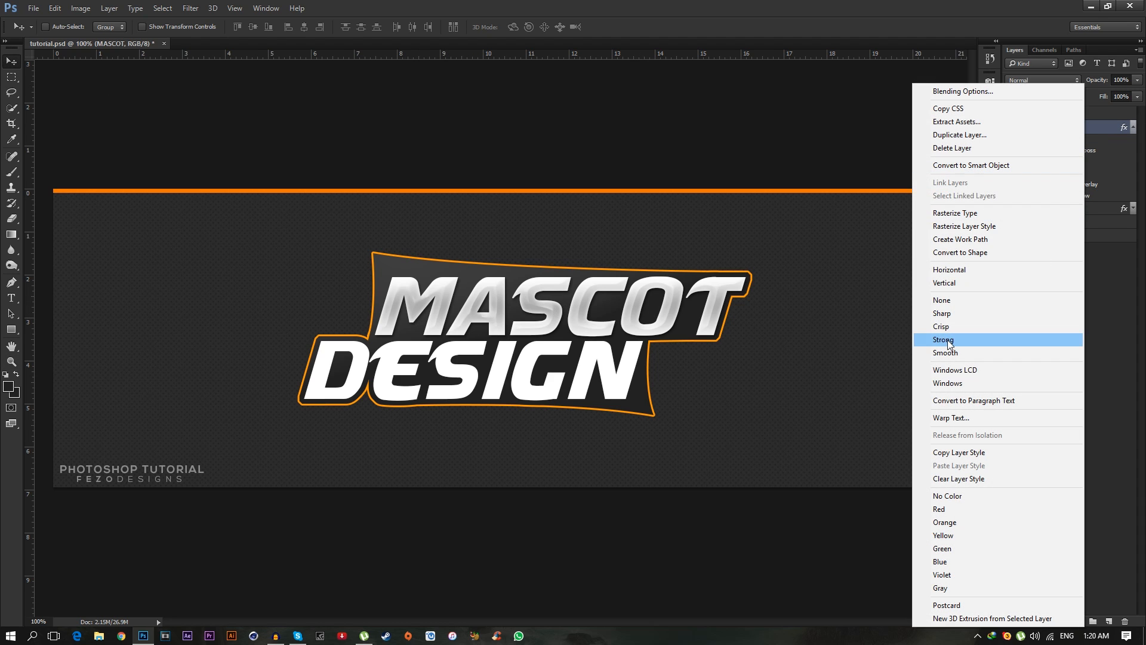
pyautogui.click(946, 451)
pyautogui.click(1133, 128)
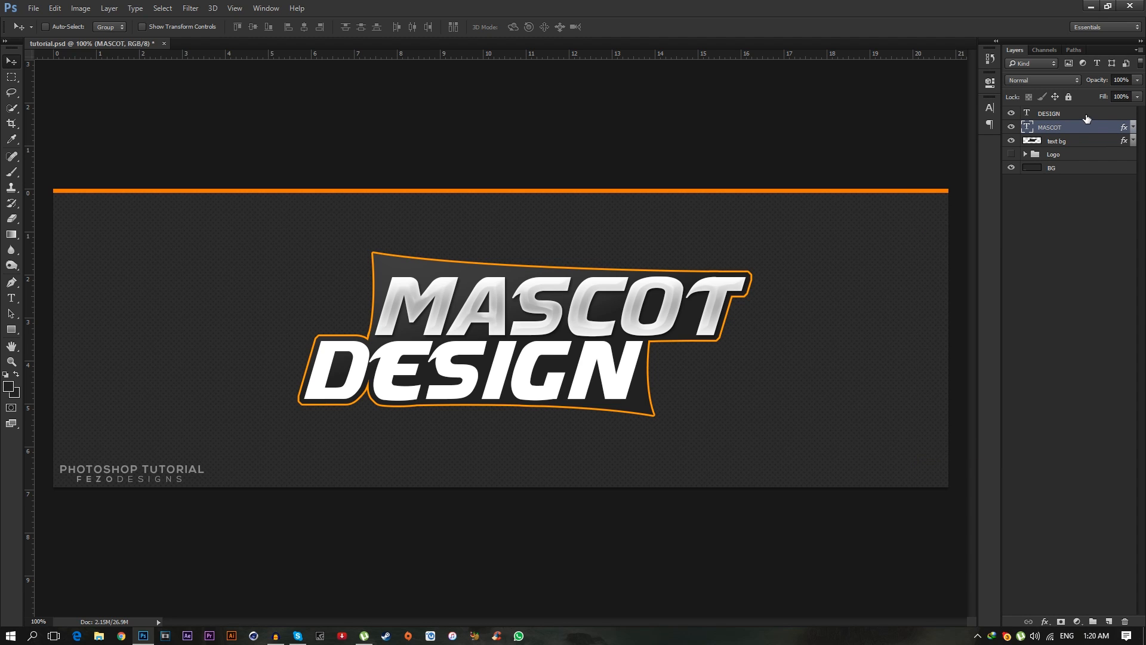
pyautogui.click(1086, 113)
pyautogui.rightClick(1085, 113)
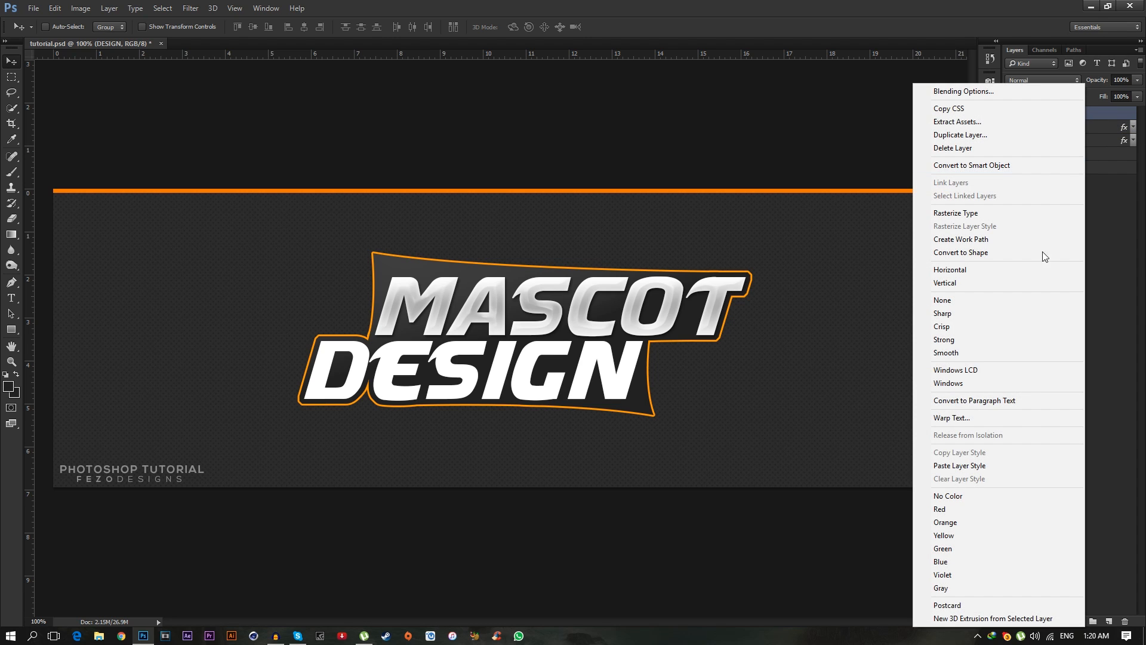
pyautogui.click(959, 465)
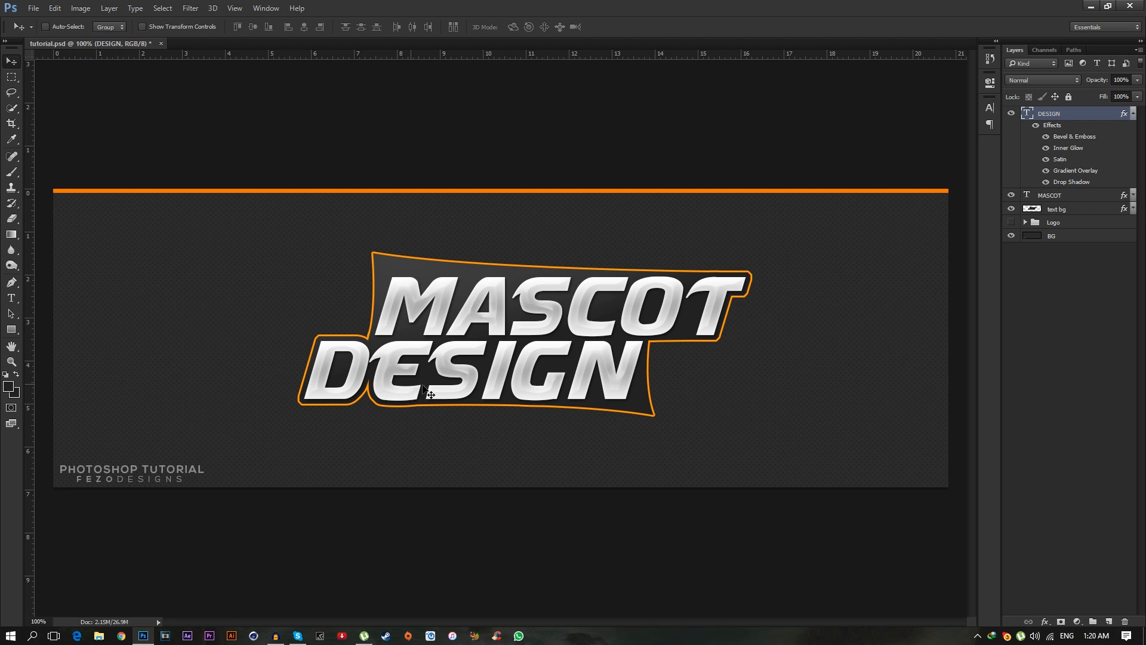
# Edit the DESIGN layer's Gradient Overlay and set the gradient's starting color stop to orange #ffb400.
pyautogui.doubleClick(1084, 113)
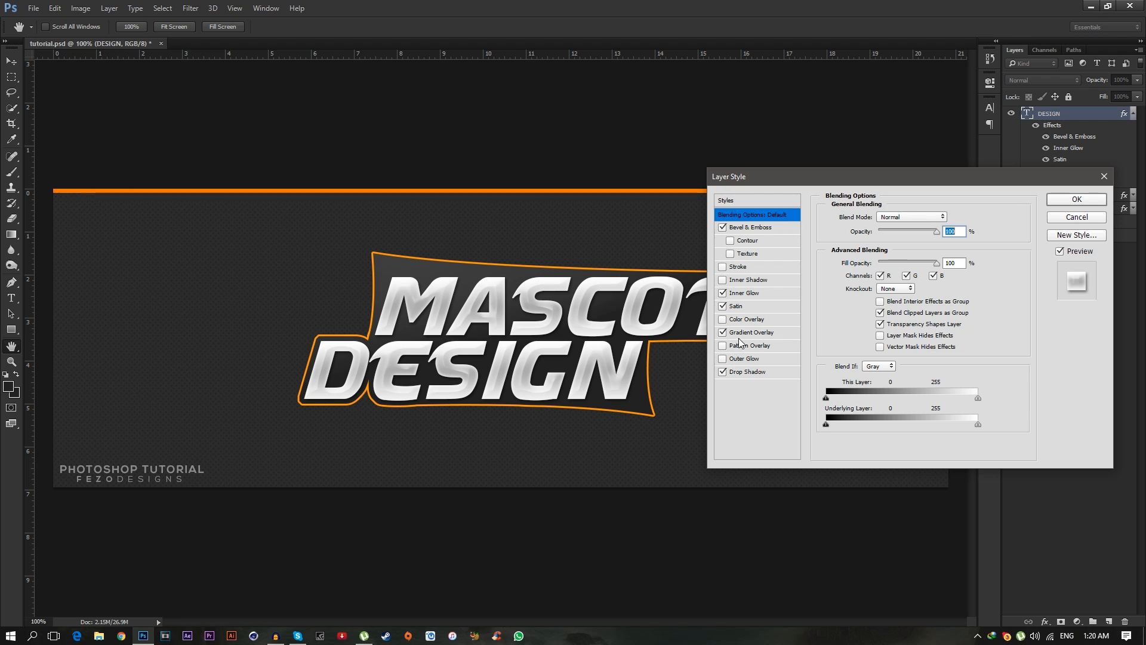
pyautogui.click(760, 337)
pyautogui.click(900, 247)
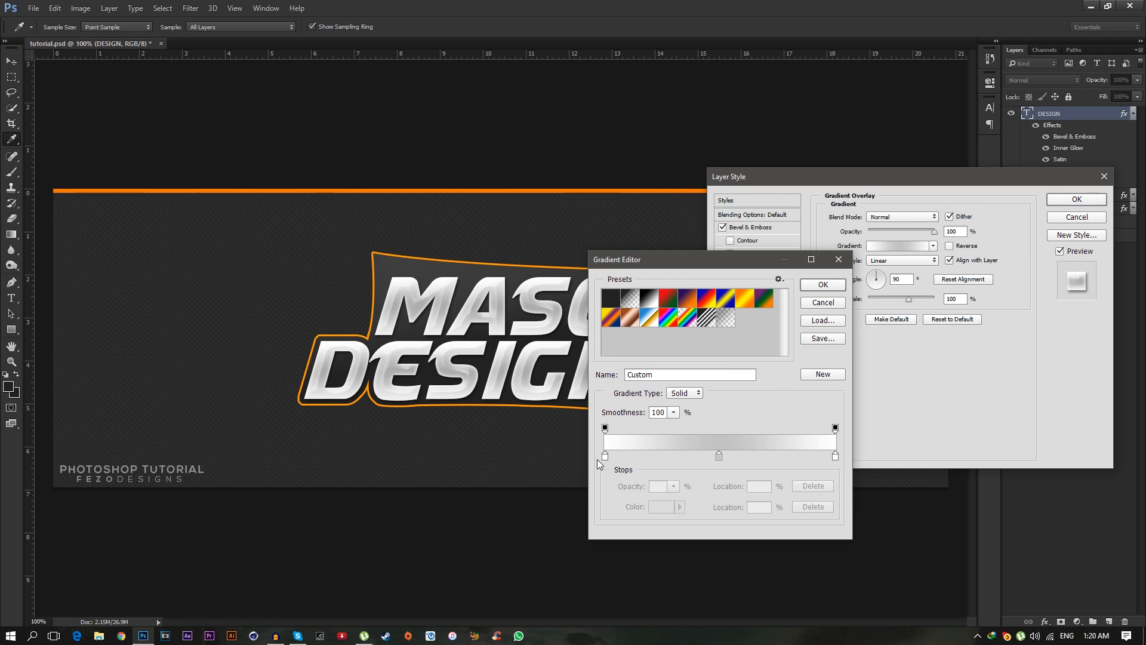
pyautogui.doubleClick(605, 456)
pyautogui.moveTo(939, 451); pyautogui.dragTo(944, 442)
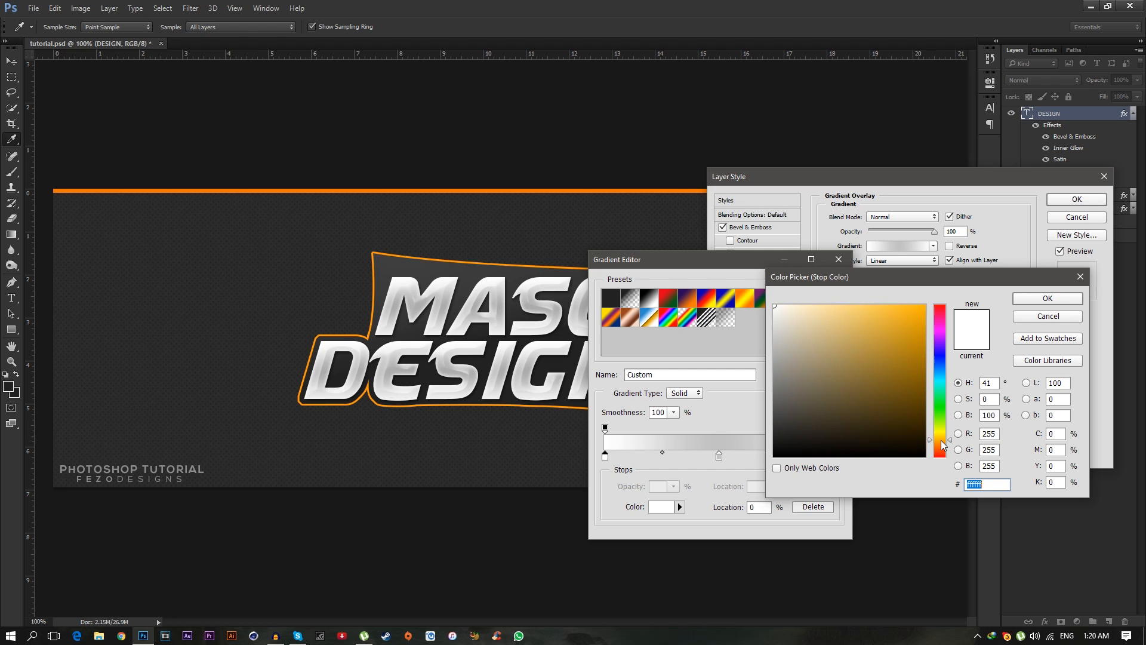
pyautogui.moveTo(905, 324)
pyautogui.mouseDown()
pyautogui.moveTo(897, 281)
pyautogui.moveTo(937, 283)
pyautogui.mouseUp()
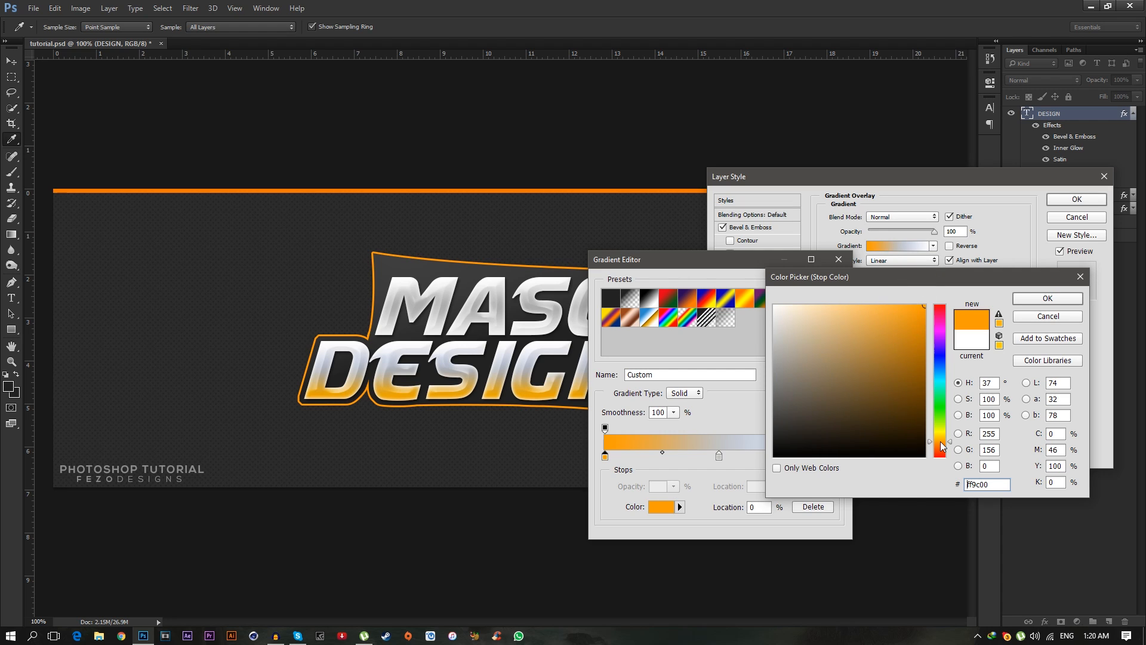
pyautogui.click(1021, 299)
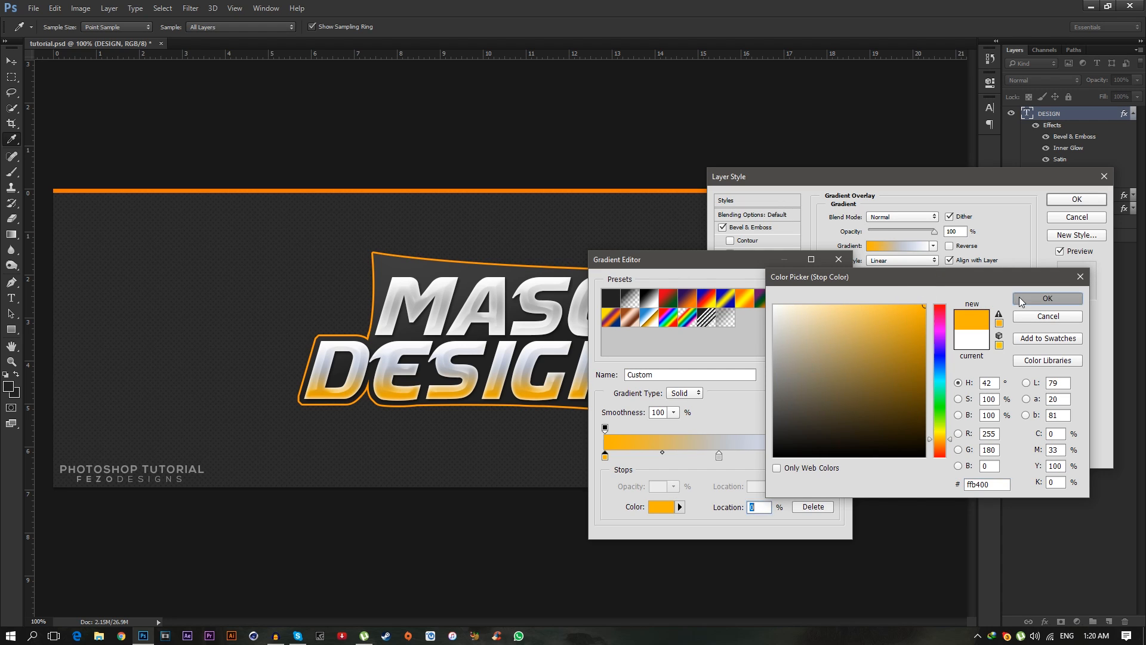
# Change the gradient's middle color stop at 50% to a darker orange #f29400.
pyautogui.doubleClick(719, 456)
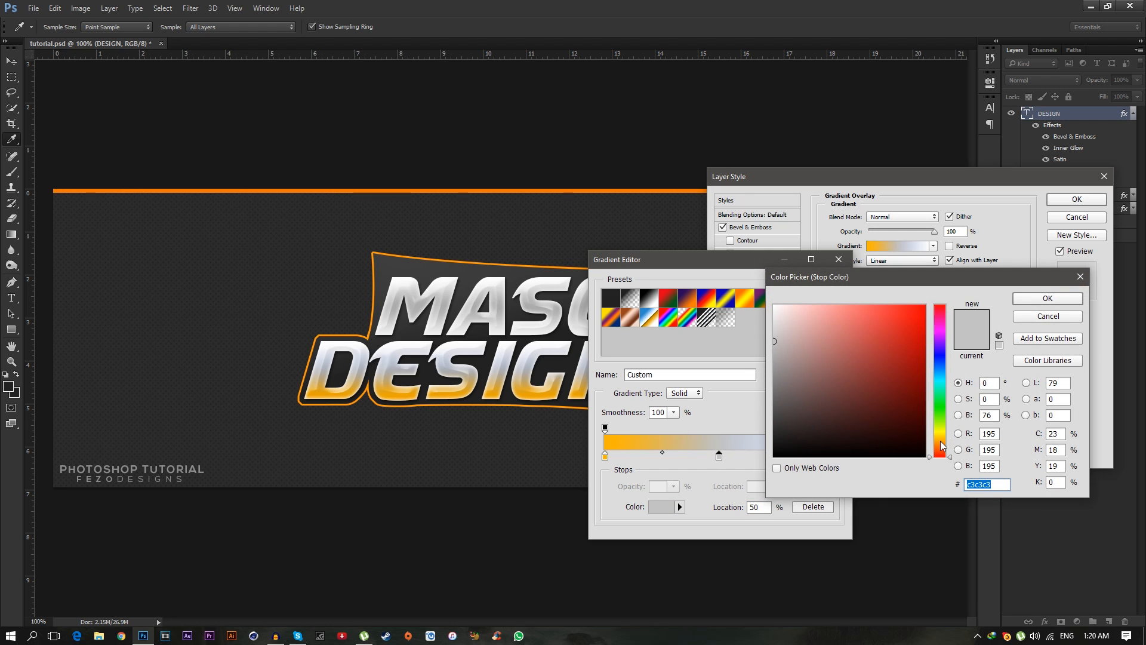
pyautogui.click(945, 442)
pyautogui.click(923, 306)
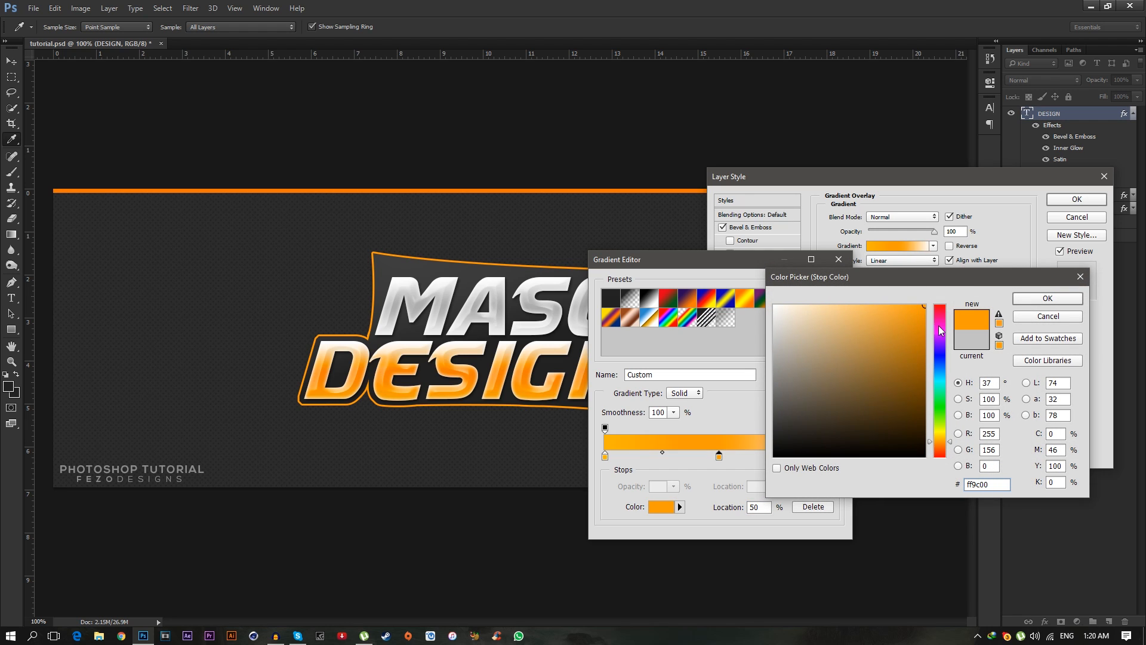
pyautogui.click(924, 313)
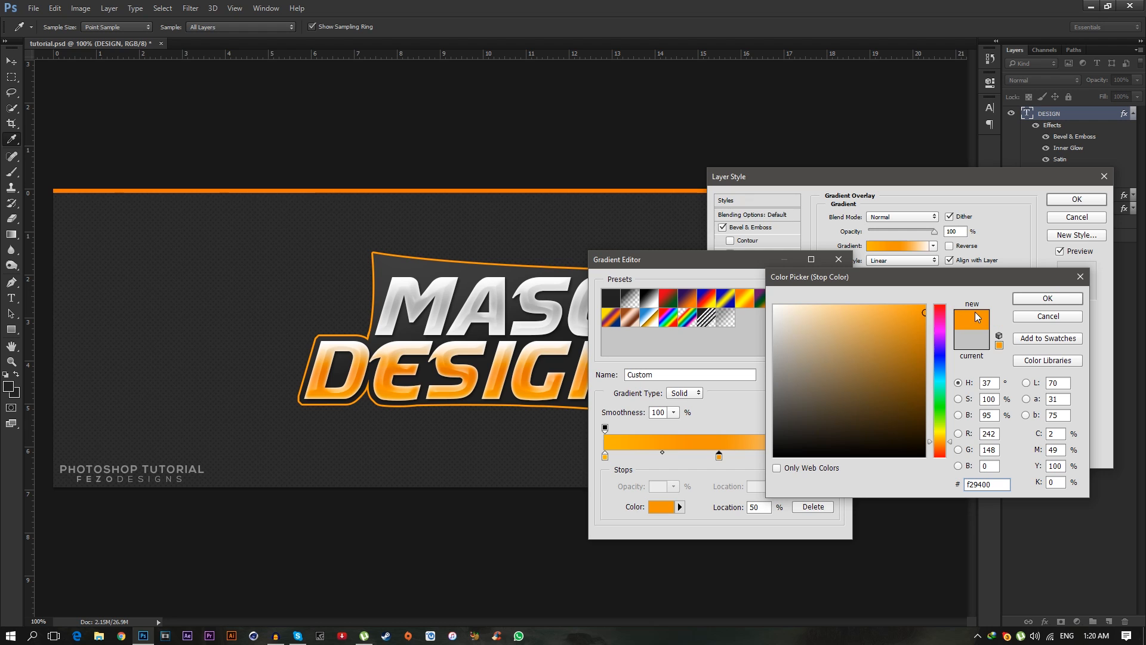
pyautogui.click(1048, 297)
# Change the gradient's end color stop at 100% from white to a bright yellow-orange.
pyautogui.doubleClick(836, 457)
pyautogui.moveTo(943, 457); pyautogui.dragTo(945, 441)
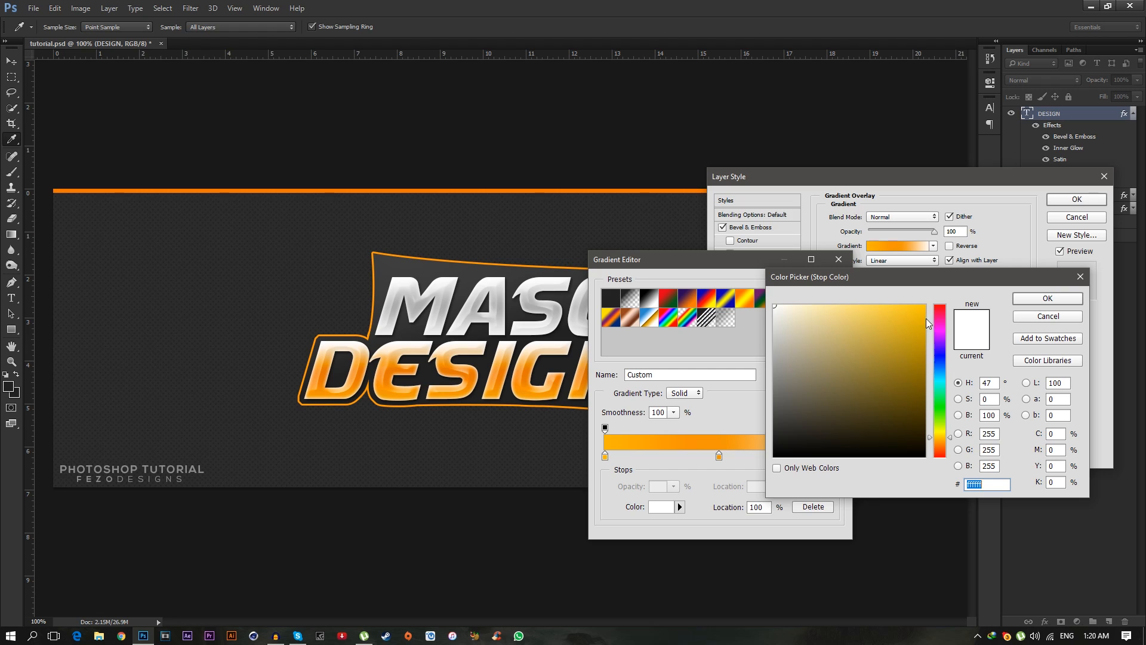
pyautogui.click(912, 304)
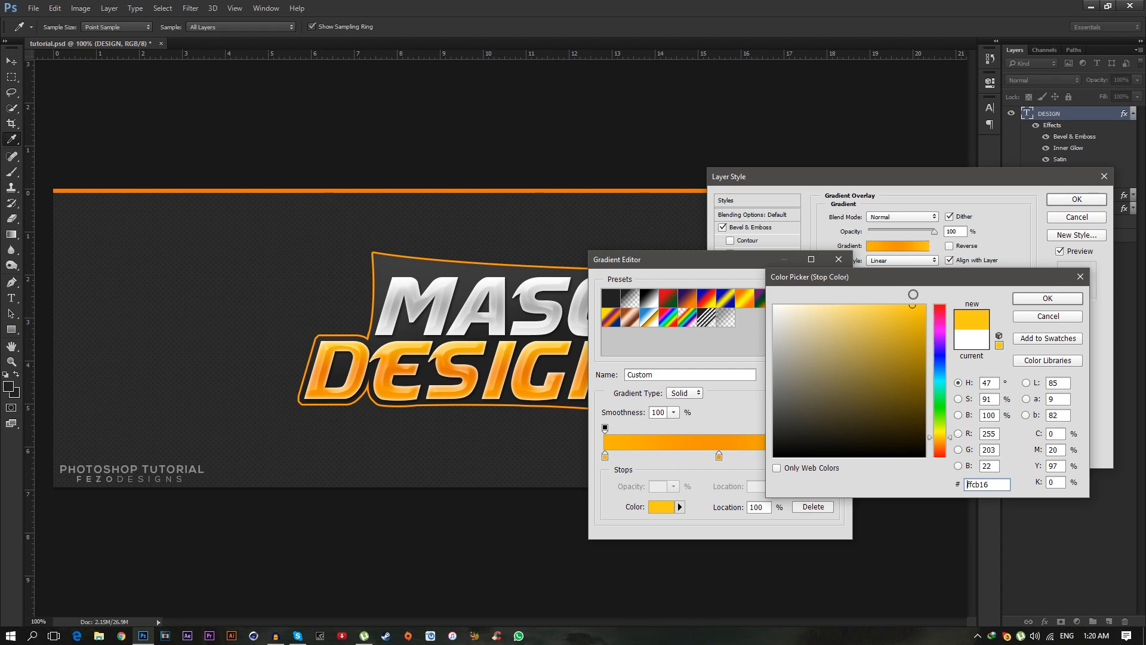
pyautogui.click(940, 441)
pyautogui.click(915, 305)
pyautogui.click(913, 306)
pyautogui.moveTo(912, 303); pyautogui.dragTo(917, 295)
pyautogui.click(1047, 298)
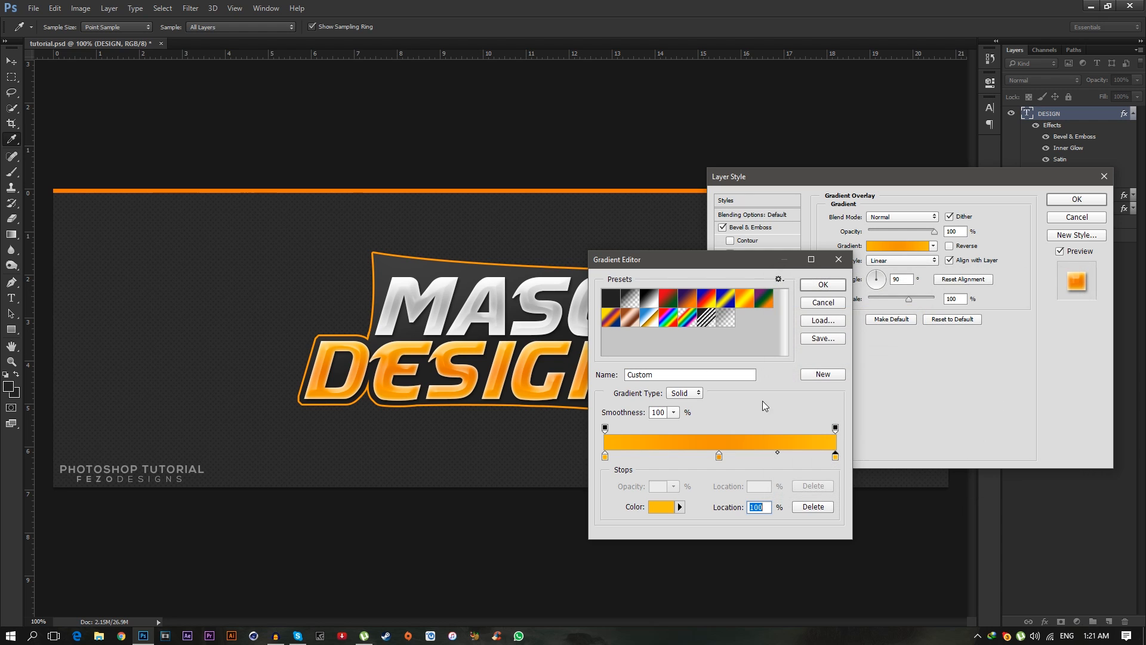
# Accept the orange gradient, toggle the Gradient Overlay off and back on, and apply the DESIGN layer style.
pyautogui.click(826, 291)
pyautogui.click(723, 333)
pyautogui.click(722, 333)
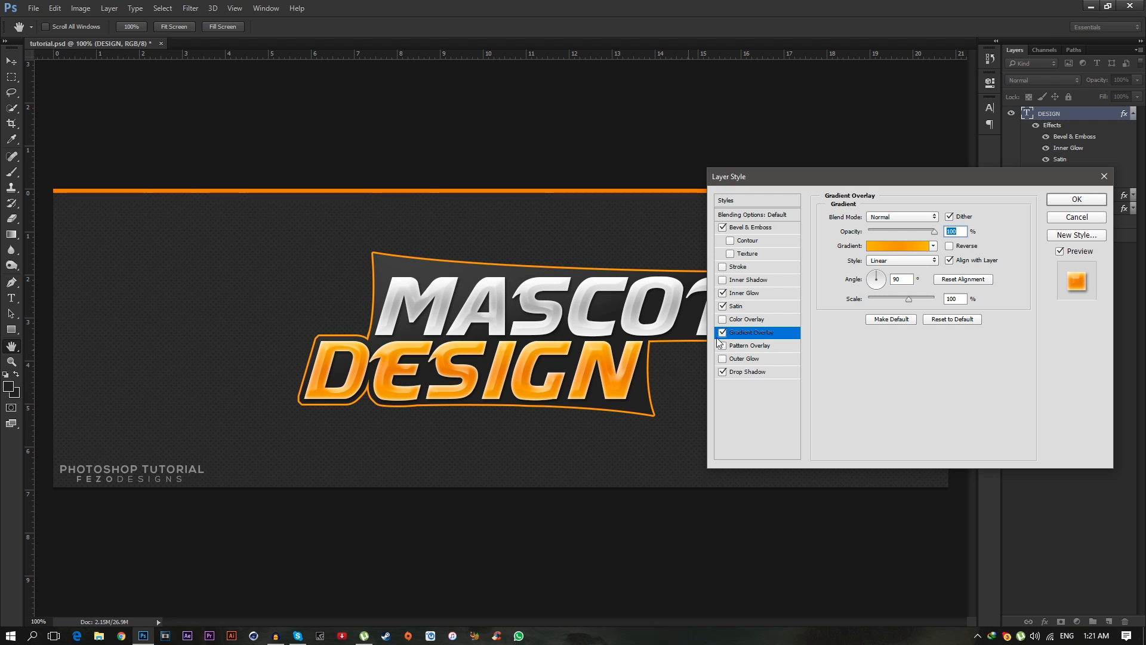
pyautogui.click(1074, 199)
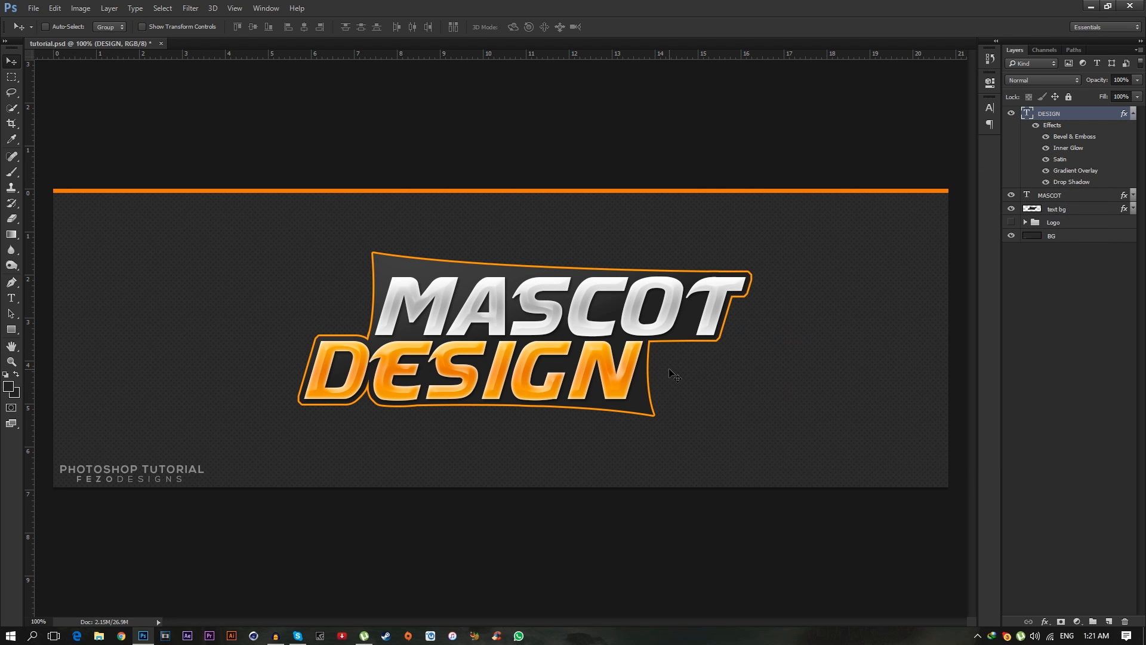
# Show the Logo group, move it beside the new lettering to compare the two designs, and hide the group again.
pyautogui.press('z')
pyautogui.moveTo(699, 334); pyautogui.dragTo(676, 322)
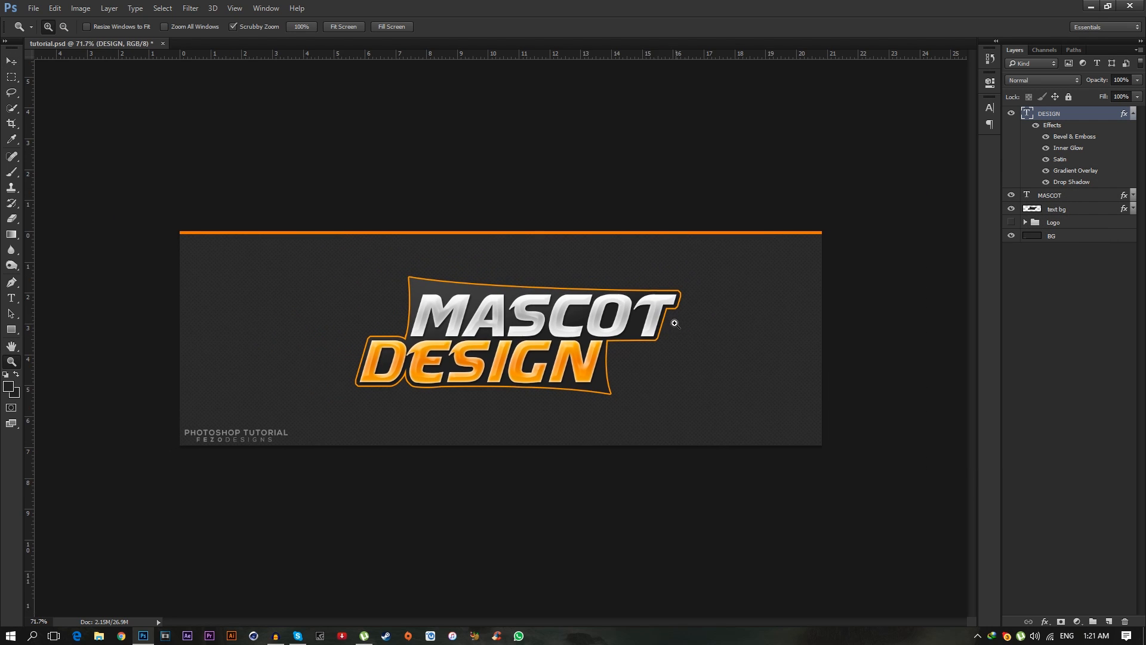
pyautogui.click(566, 344)
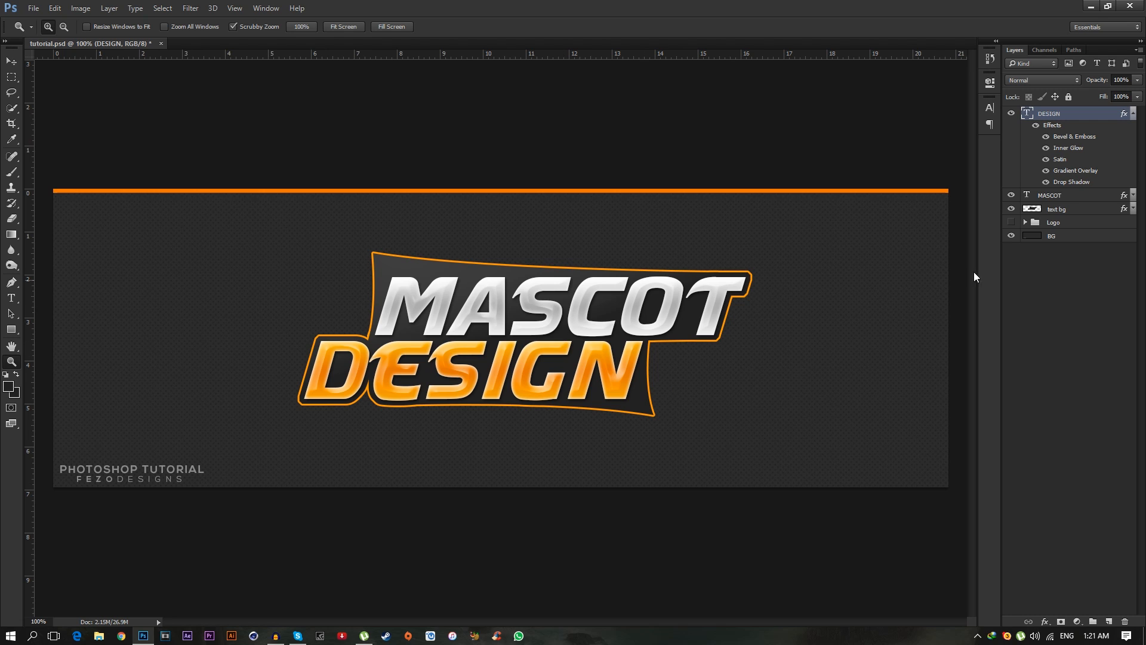
pyautogui.click(1023, 222)
pyautogui.click(1010, 222)
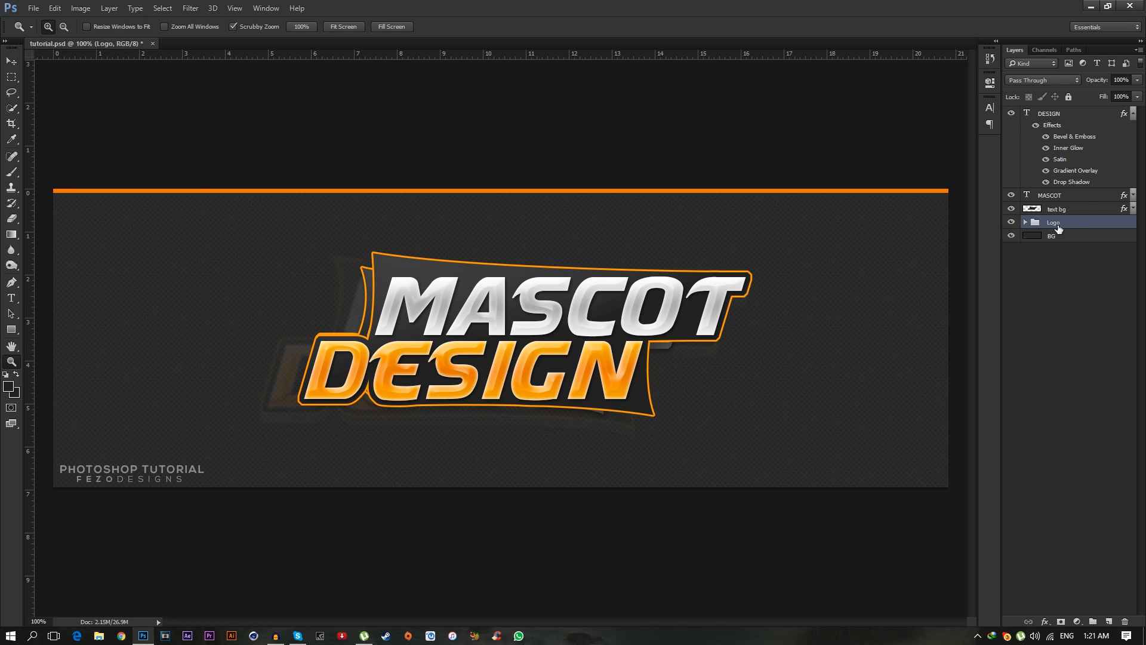
pyautogui.press('v')
pyautogui.moveTo(438, 342); pyautogui.dragTo(218, 322)
pyautogui.moveTo(368, 342); pyautogui.dragTo(315, 327)
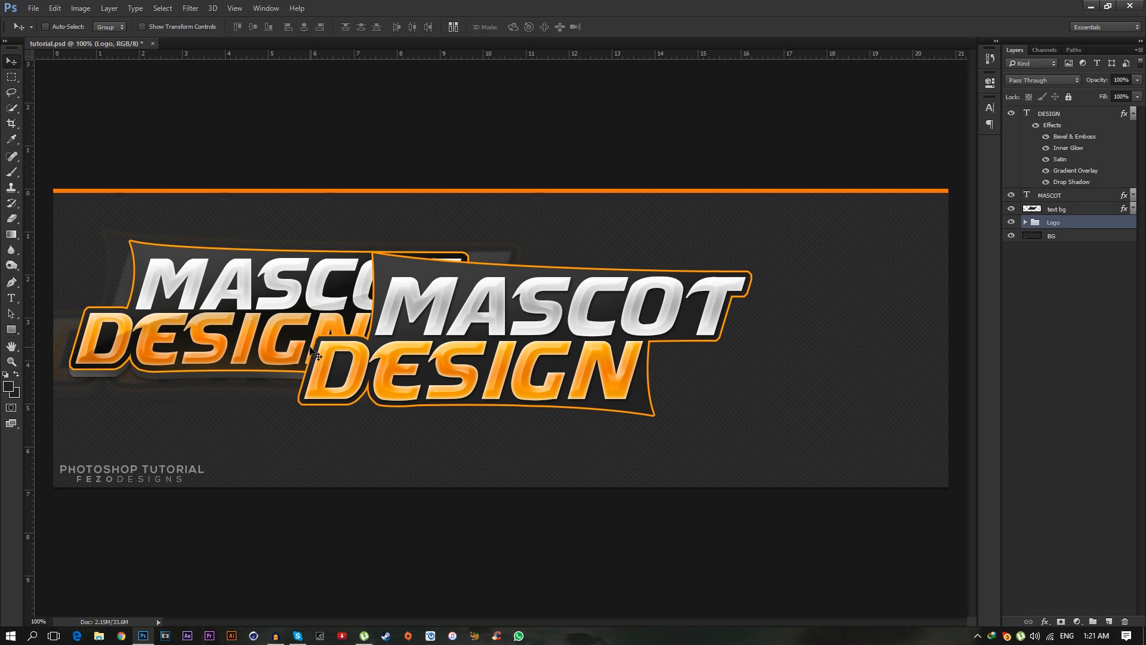
pyautogui.moveTo(216, 361)
pyautogui.mouseDown()
pyautogui.moveTo(246, 360)
pyautogui.moveTo(242, 371)
pyautogui.moveTo(231, 351)
pyautogui.mouseUp()
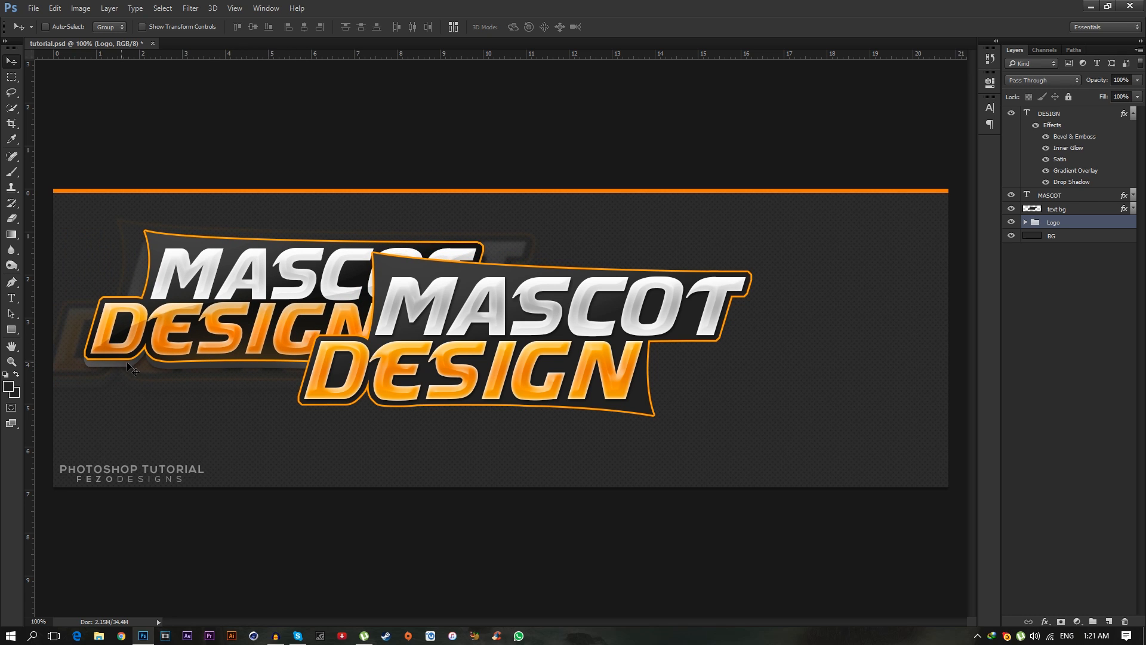
pyautogui.moveTo(267, 282); pyautogui.dragTo(250, 299)
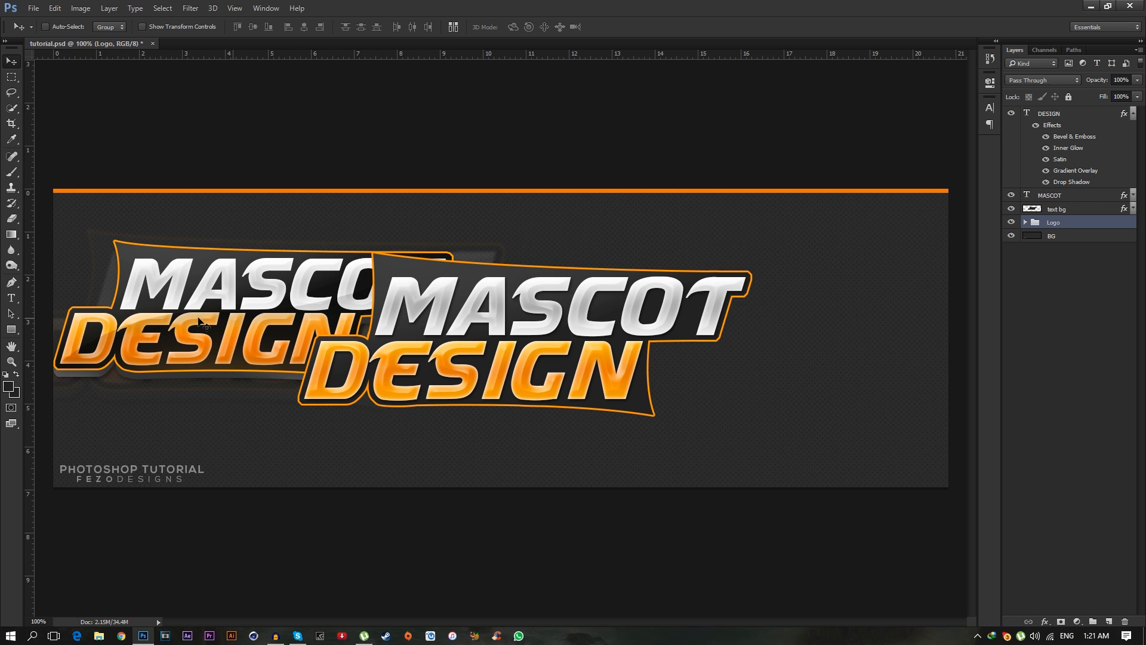
pyautogui.moveTo(225, 326); pyautogui.dragTo(414, 324)
pyautogui.click(1012, 223)
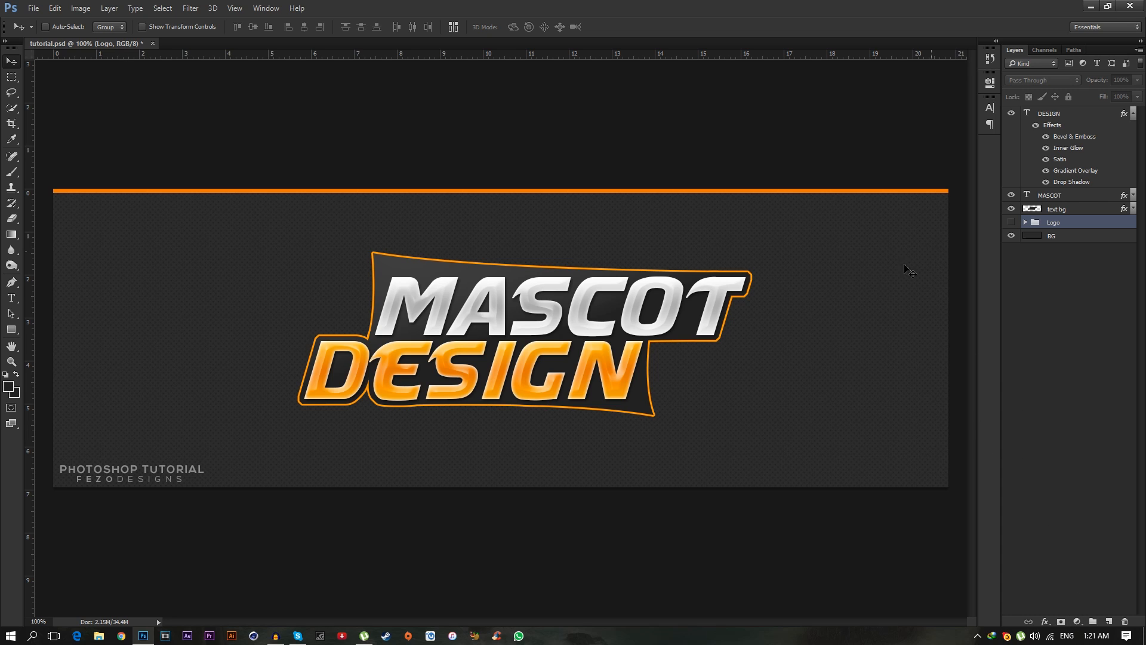
# Duplicate the text bg layer and clear the layer style from the copy.
pyautogui.click(1063, 210)
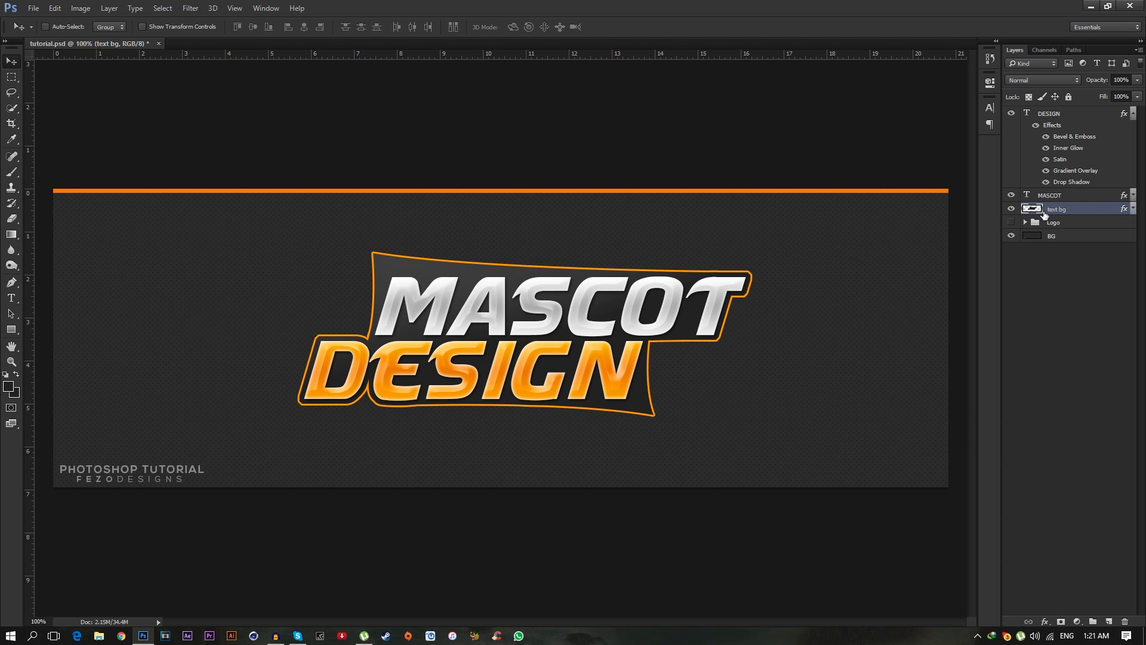
pyautogui.hotkey('ctrl', 'j')
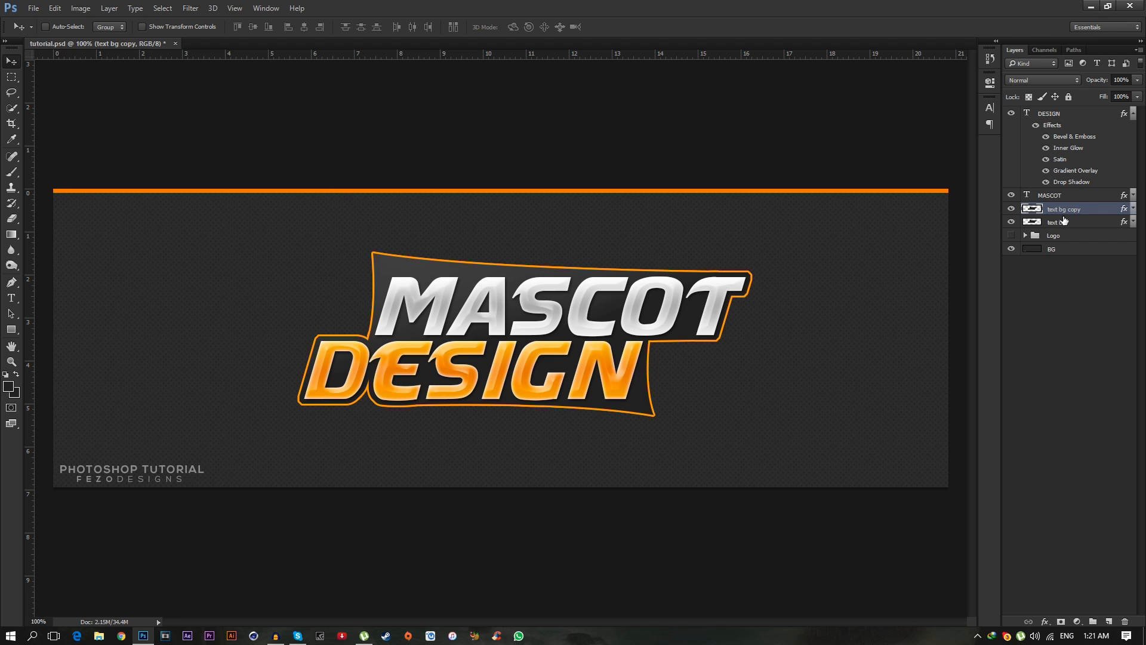
pyautogui.rightClick(1094, 209)
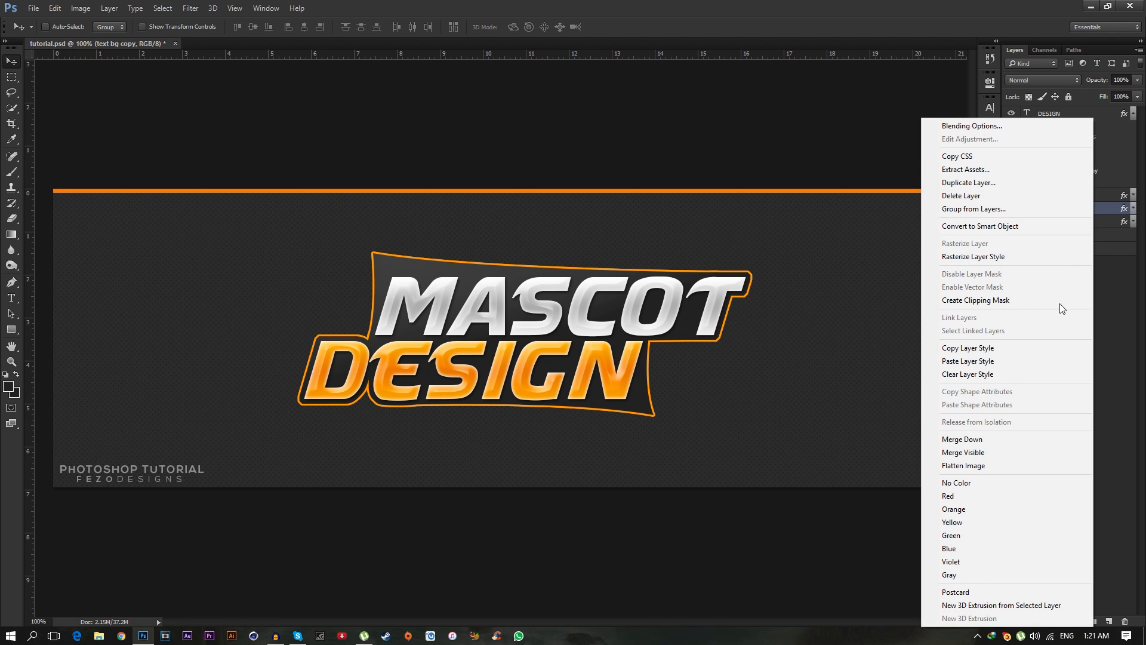
pyautogui.click(1104, 206)
pyautogui.rightClick(1096, 213)
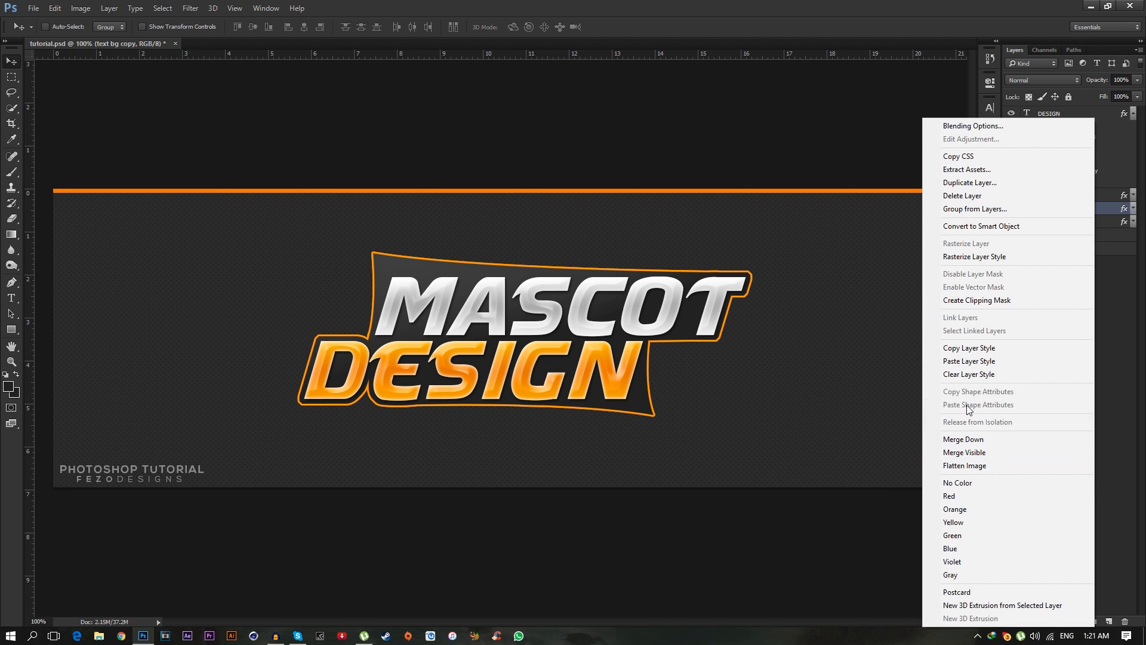
pyautogui.click(987, 373)
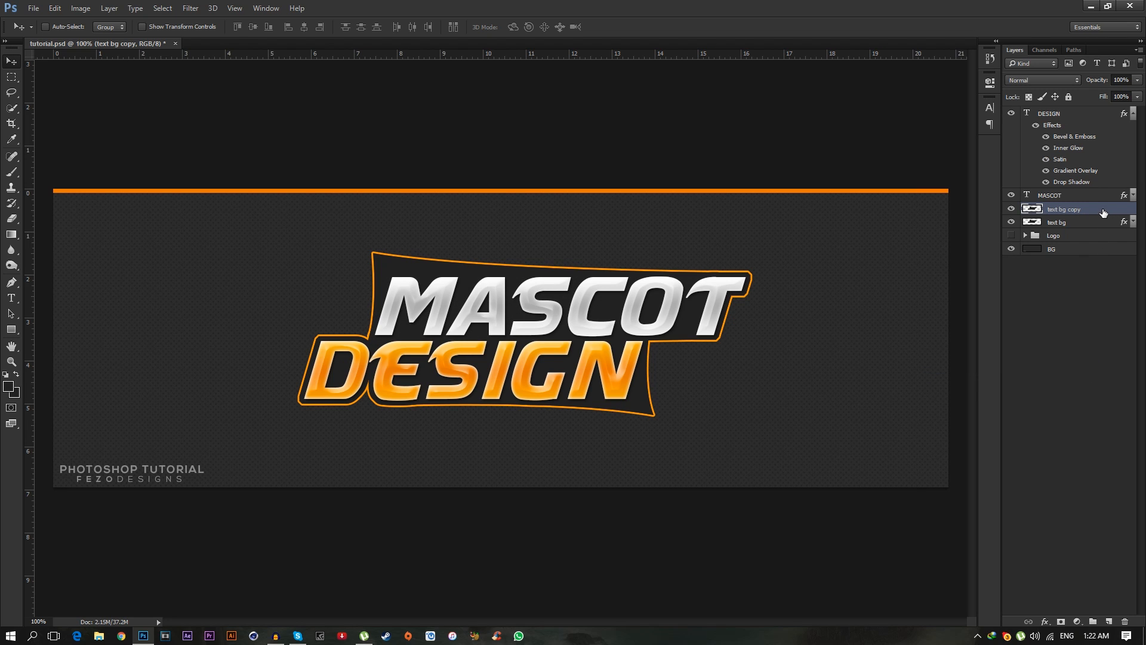
# Place the text bg copy layer beneath text bg and shift it slightly down on the canvas.
pyautogui.moveTo(1082, 213); pyautogui.dragTo(1080, 226)
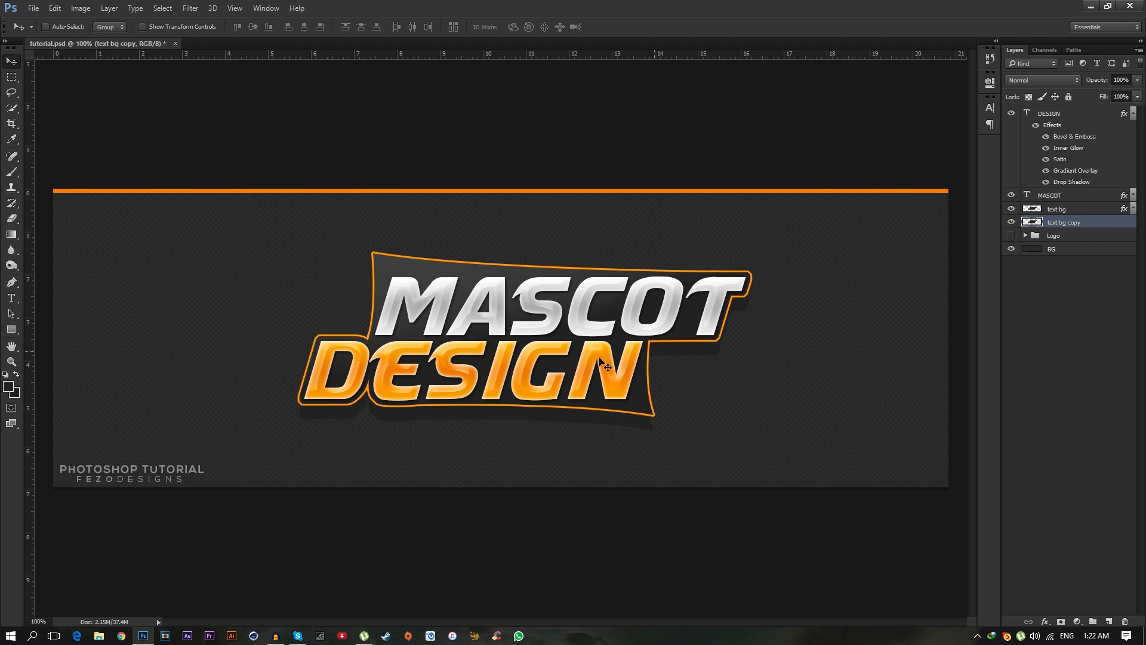
pyautogui.press('ctrl')
# Apply a dark gray Color Overlay to the text bg copy layer in Normal mode at 100% opacity.
pyautogui.doubleClick(1105, 225)
pyautogui.click(765, 318)
pyautogui.click(950, 217)
pyautogui.click(780, 395)
pyautogui.moveTo(781, 395); pyautogui.dragTo(765, 418)
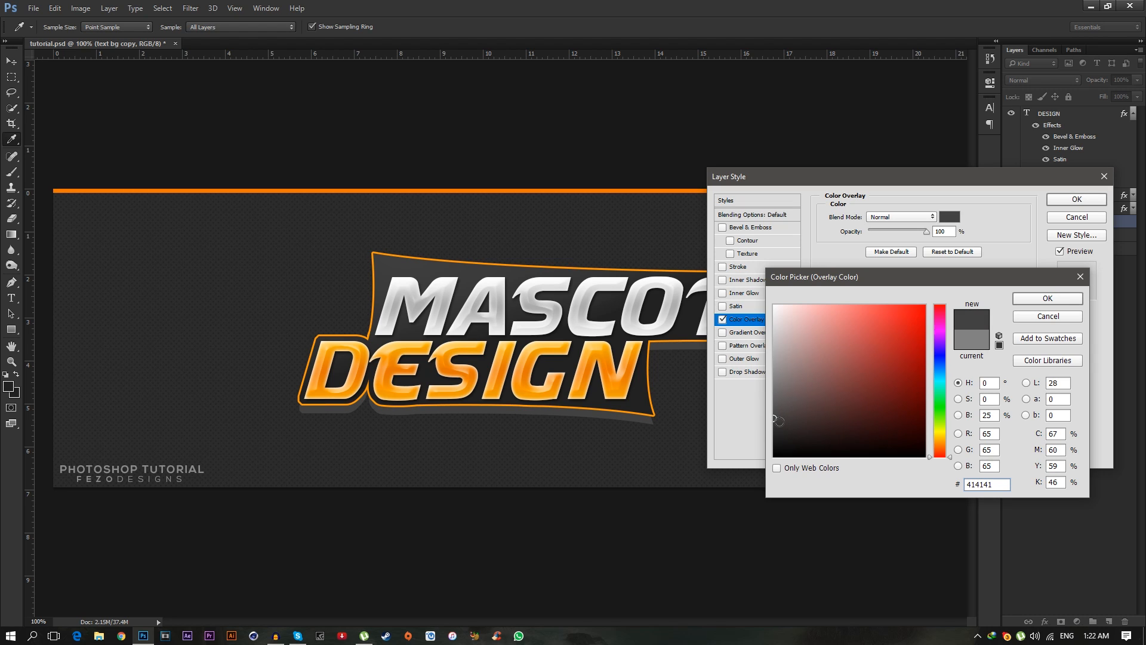
pyautogui.moveTo(774, 418); pyautogui.dragTo(772, 421)
pyautogui.click(1037, 303)
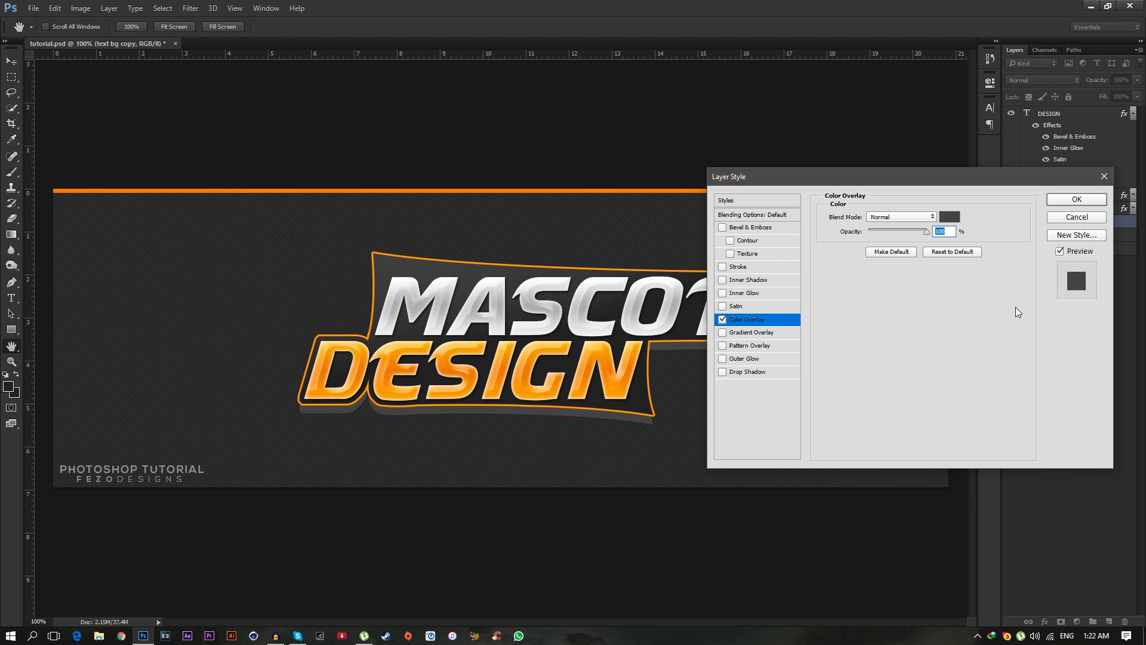
pyautogui.click(1060, 201)
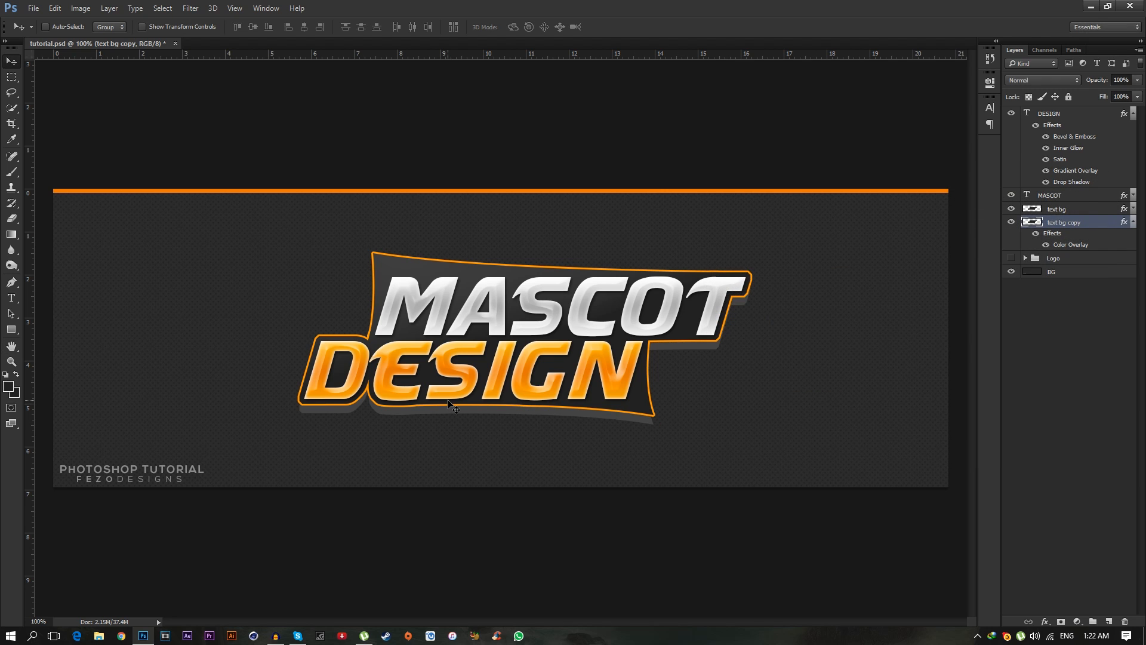
# Draw a closed Pen path bridging the gap between the orange outline and the gray edge at the D's lower-left corner.
pyautogui.press('z')
pyautogui.click(310, 412)
pyautogui.click(300, 403)
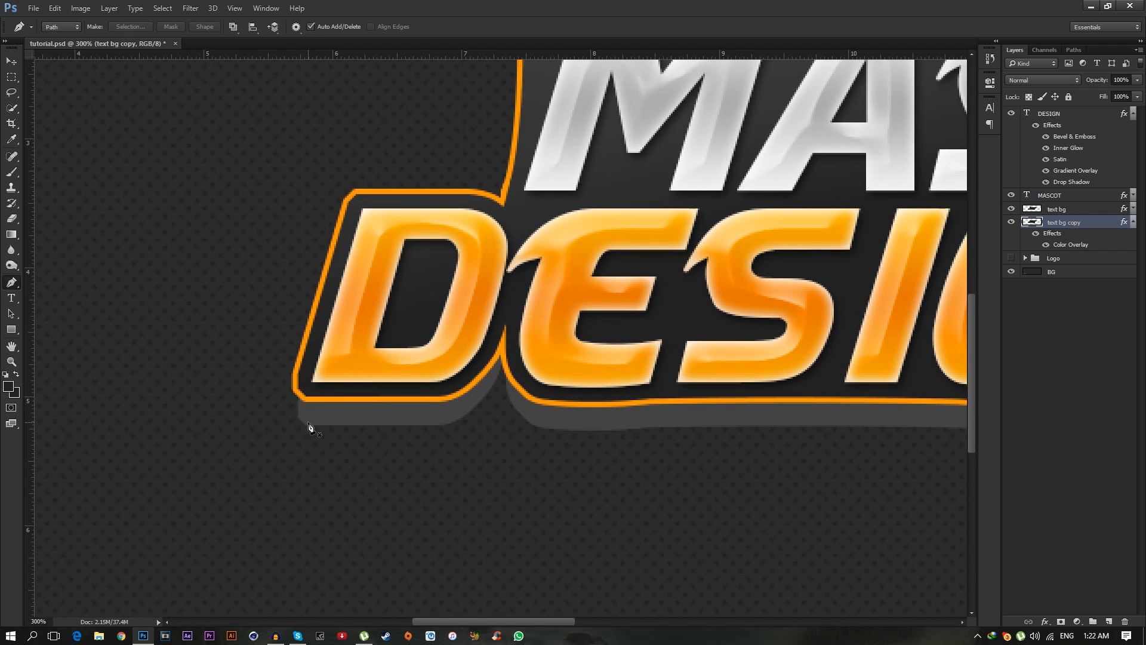
pyautogui.click(303, 431)
pyautogui.press('p')
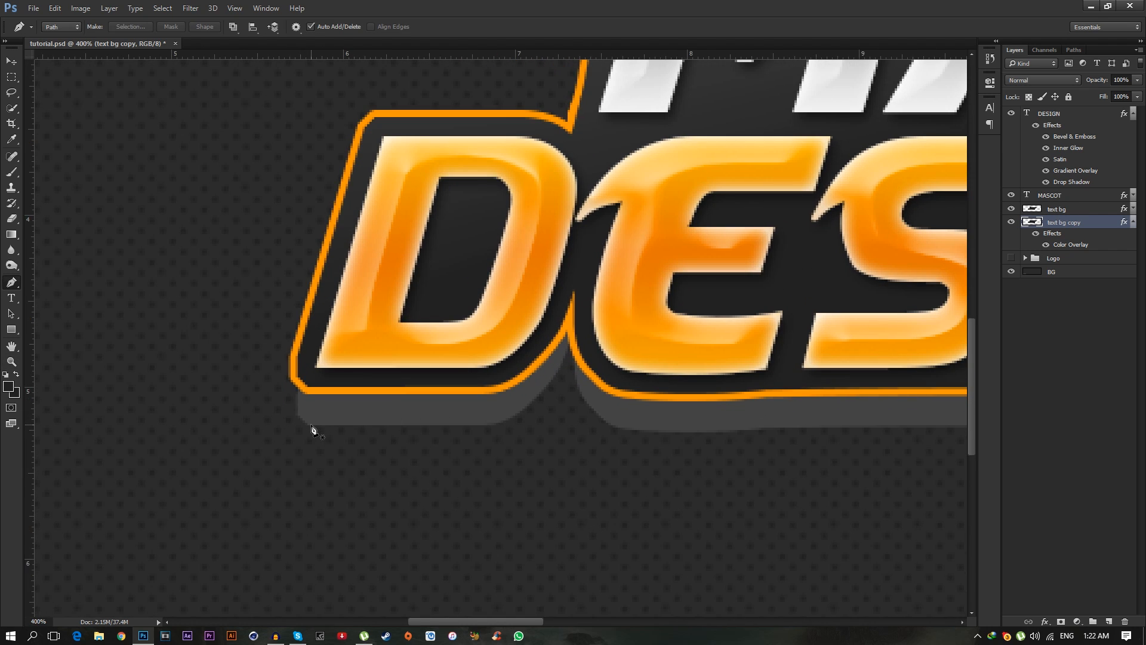
pyautogui.click(310, 425)
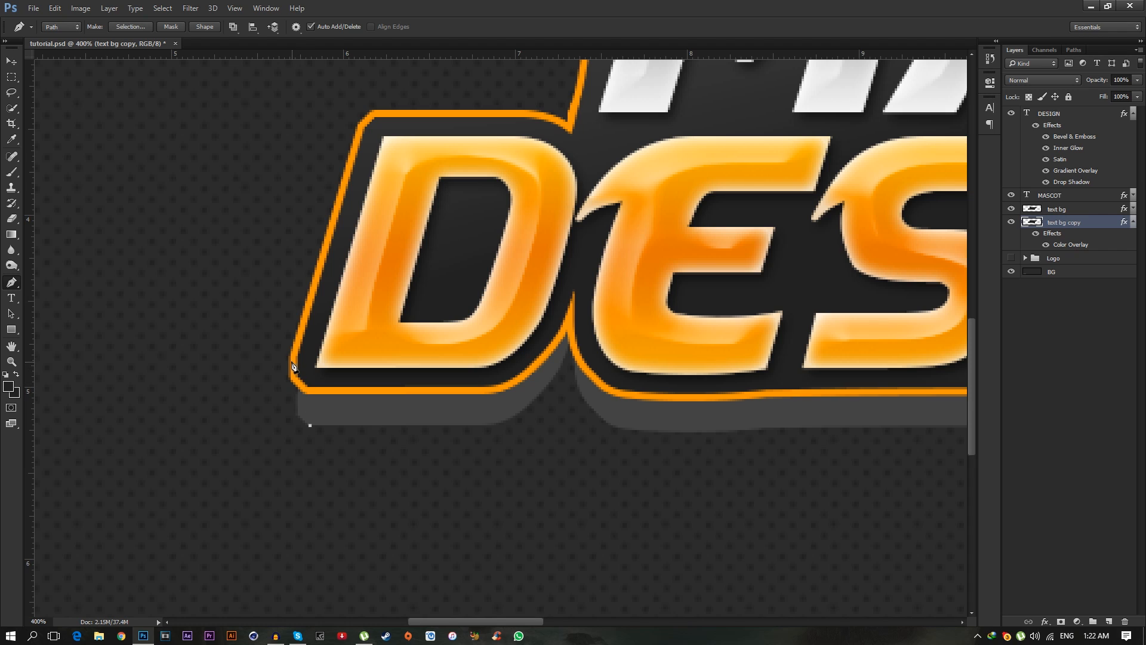
pyautogui.moveTo(296, 341); pyautogui.dragTo(313, 273)
pyautogui.moveTo(297, 345); pyautogui.dragTo(293, 348)
pyautogui.moveTo(310, 424); pyautogui.dragTo(341, 360)
# Fill the corner path with the gray sampled from the edge at 100% opacity and dismiss the path.
pyautogui.rightClick(353, 387)
pyautogui.click(382, 156)
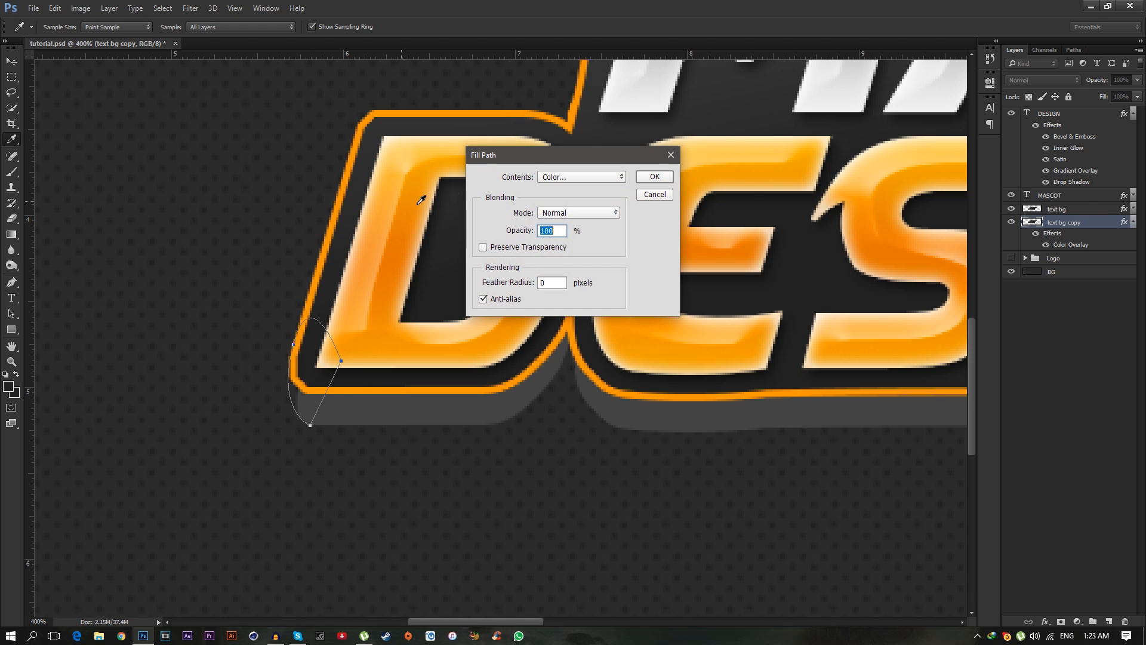
pyautogui.click(578, 176)
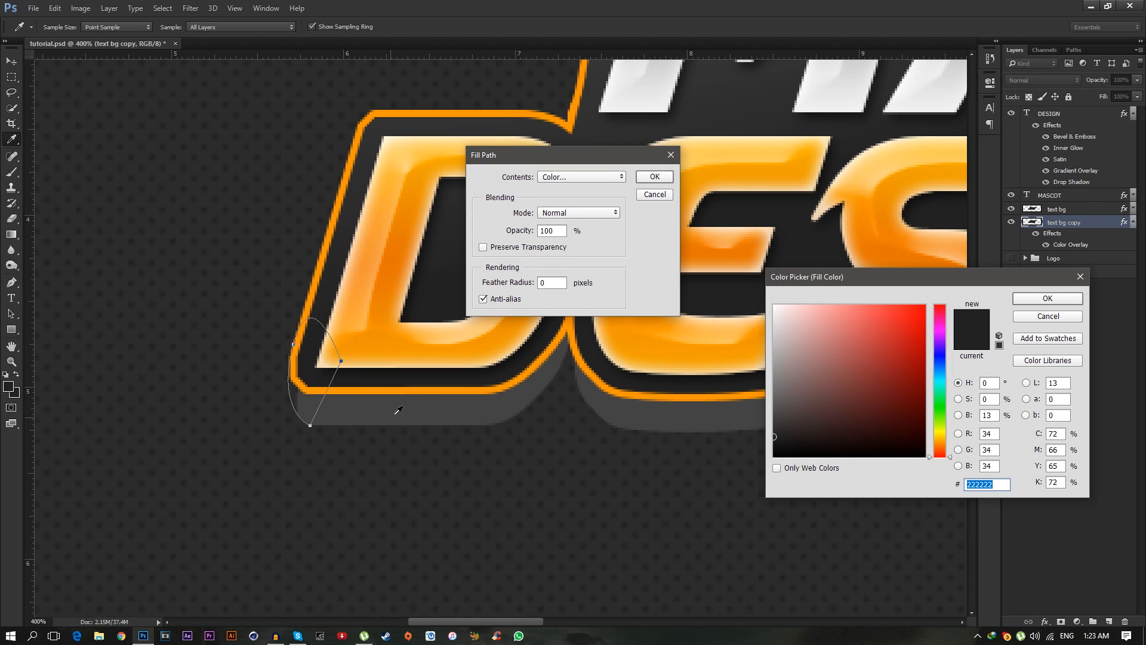
pyautogui.click(1048, 298)
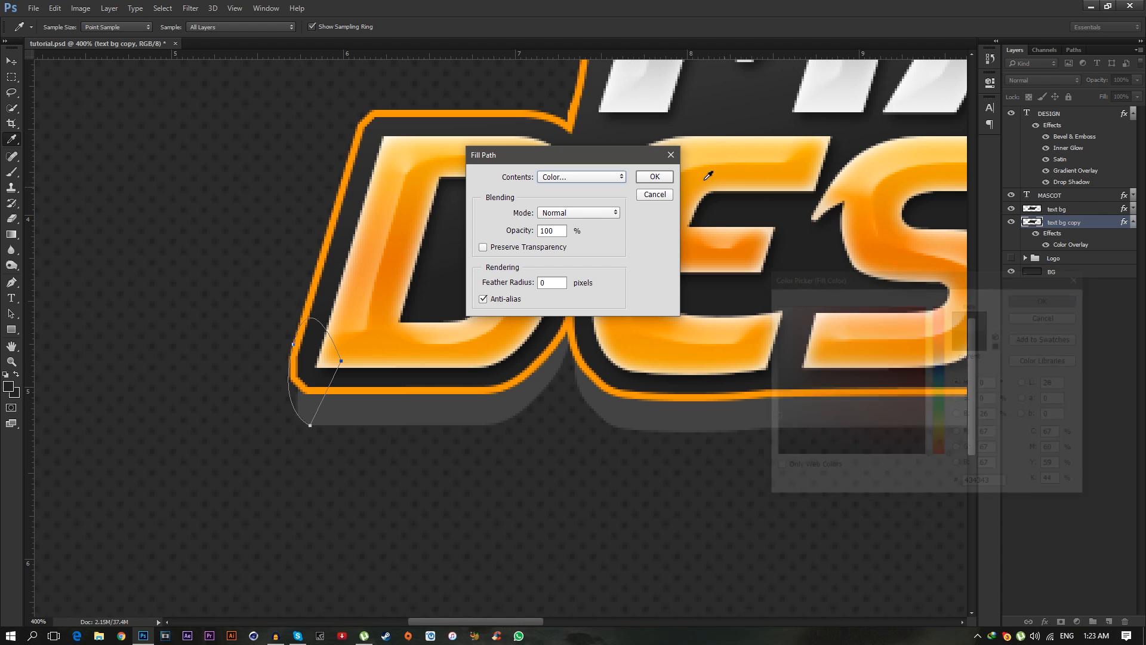
pyautogui.click(655, 177)
pyautogui.press('Escape')
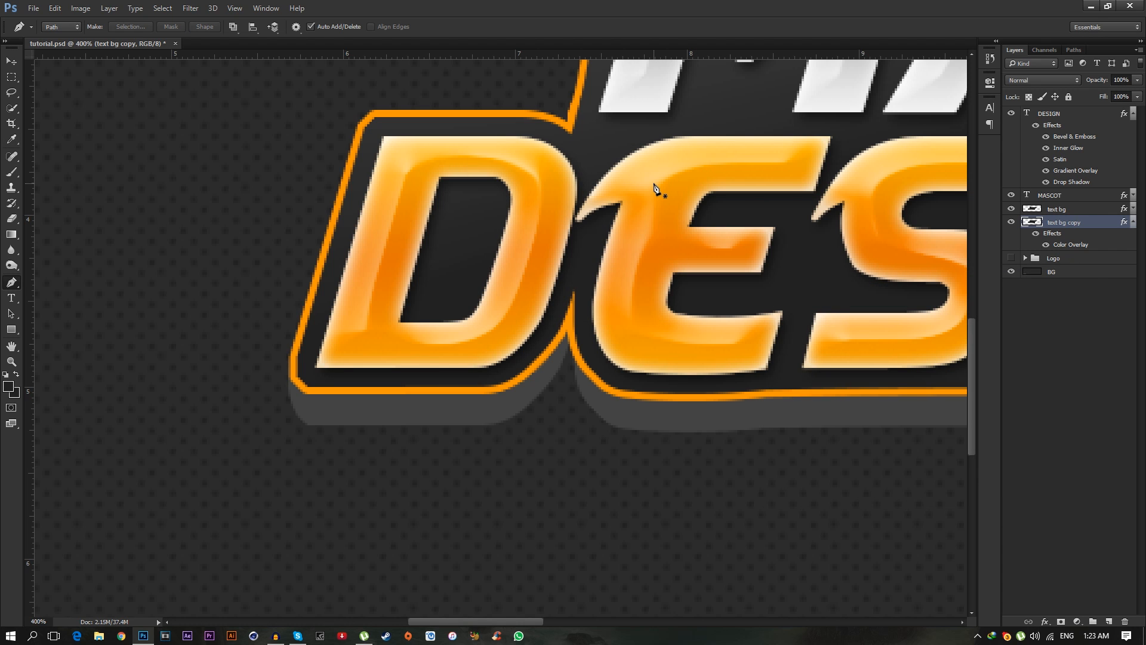
# Draw a closed Pen path bridging the outline tip and the gray edge at the lower-right corner below the N.
pyautogui.moveTo(521, 621); pyautogui.dragTo(696, 620)
pyautogui.press('z')
pyautogui.click(572, 478)
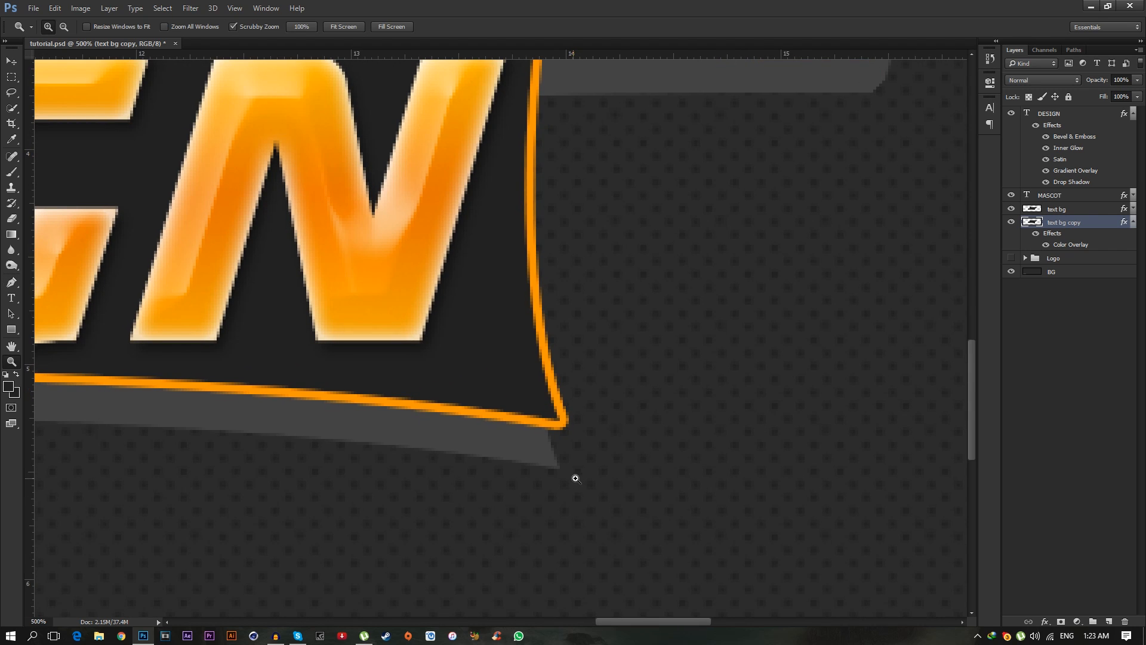
pyautogui.press('p')
pyautogui.click(560, 469)
pyautogui.moveTo(563, 421); pyautogui.dragTo(506, 406)
# Fill the path below the N with the same gray and dismiss the path.
pyautogui.rightClick(563, 475)
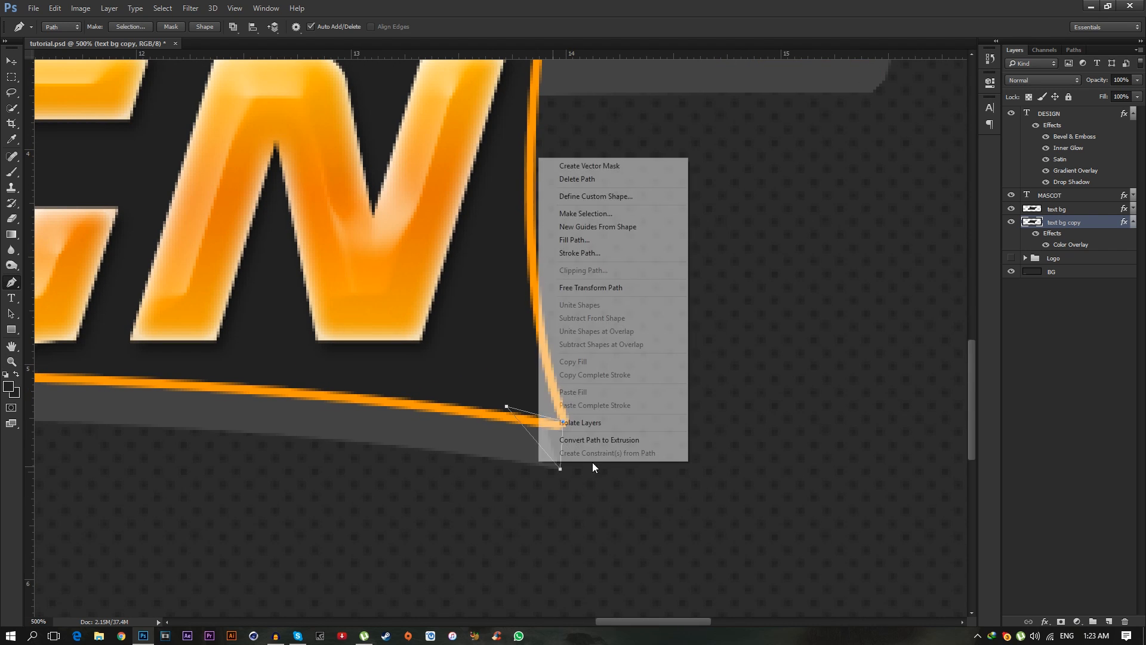
pyautogui.click(590, 247)
pyautogui.click(648, 179)
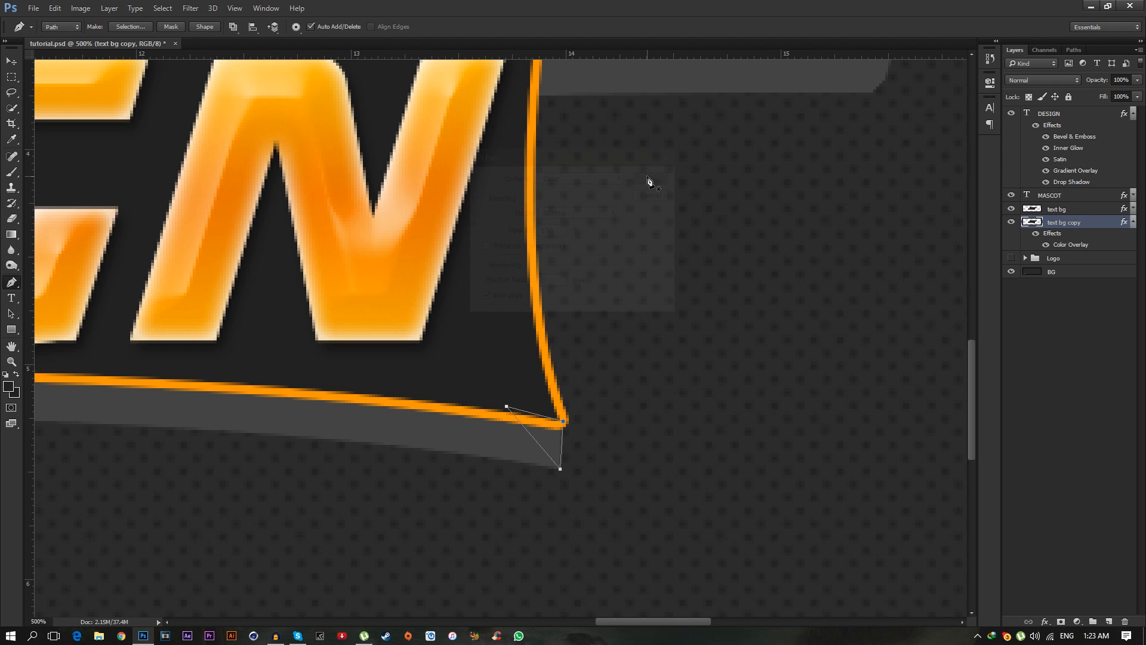
pyautogui.press('Return')
# Inspect the gray extruded edge around the whole lettering for remaining gaps.
pyautogui.press('z')
pyautogui.moveTo(612, 203); pyautogui.dragTo(525, 181)
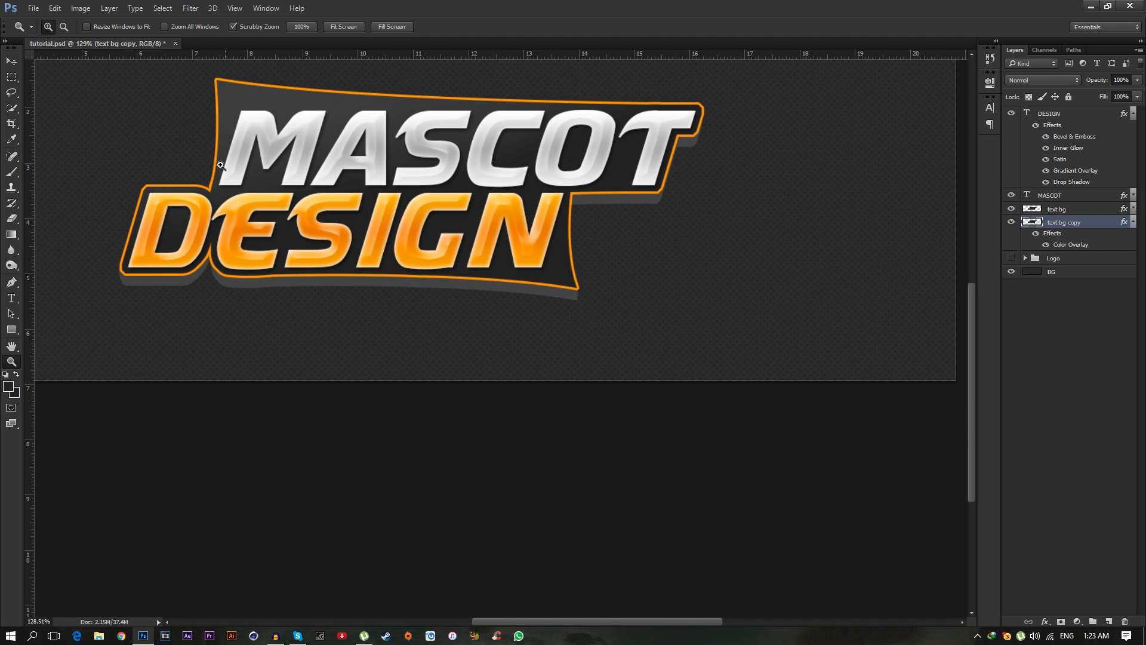
pyautogui.moveTo(212, 167); pyautogui.dragTo(257, 176)
pyautogui.moveTo(690, 253); pyautogui.dragTo(633, 220)
pyautogui.click(721, 153)
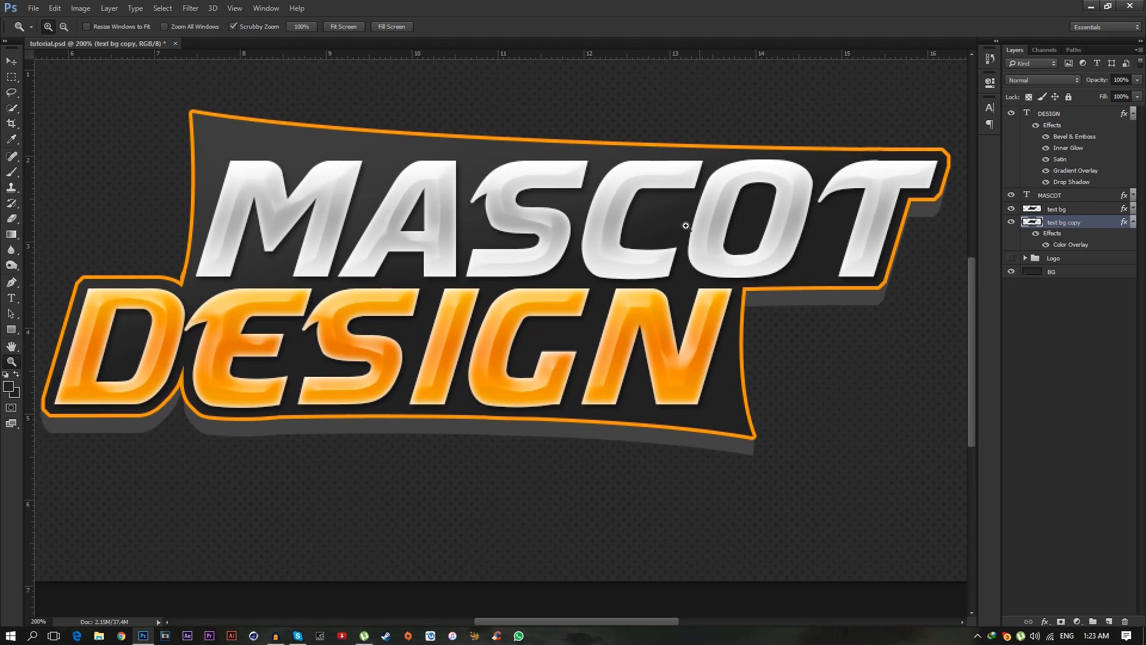
pyautogui.moveTo(588, 269); pyautogui.dragTo(534, 234)
pyautogui.click(552, 283)
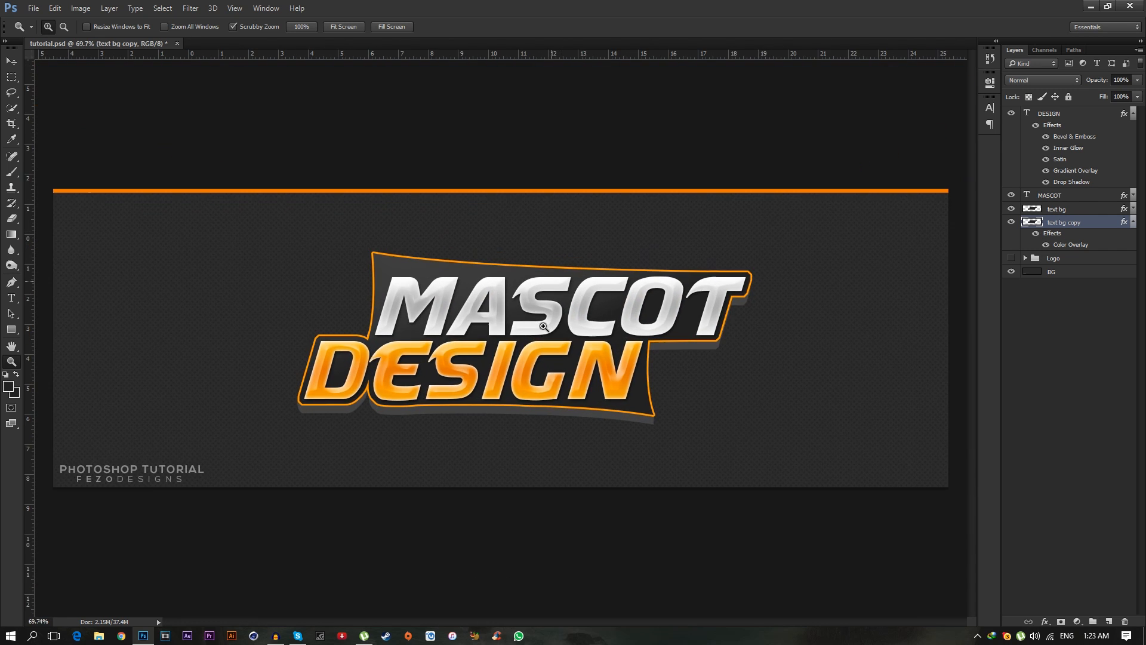
# Try a Drop Shadow on the text bg copy layer.
pyautogui.doubleClick(1104, 225)
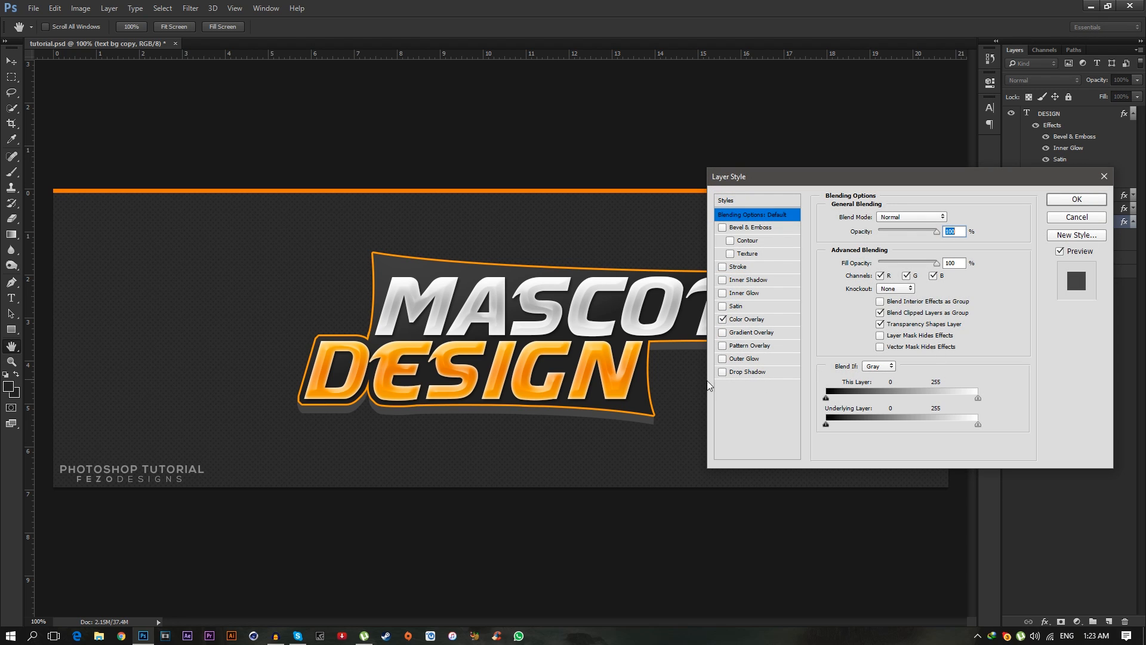
pyautogui.click(724, 373)
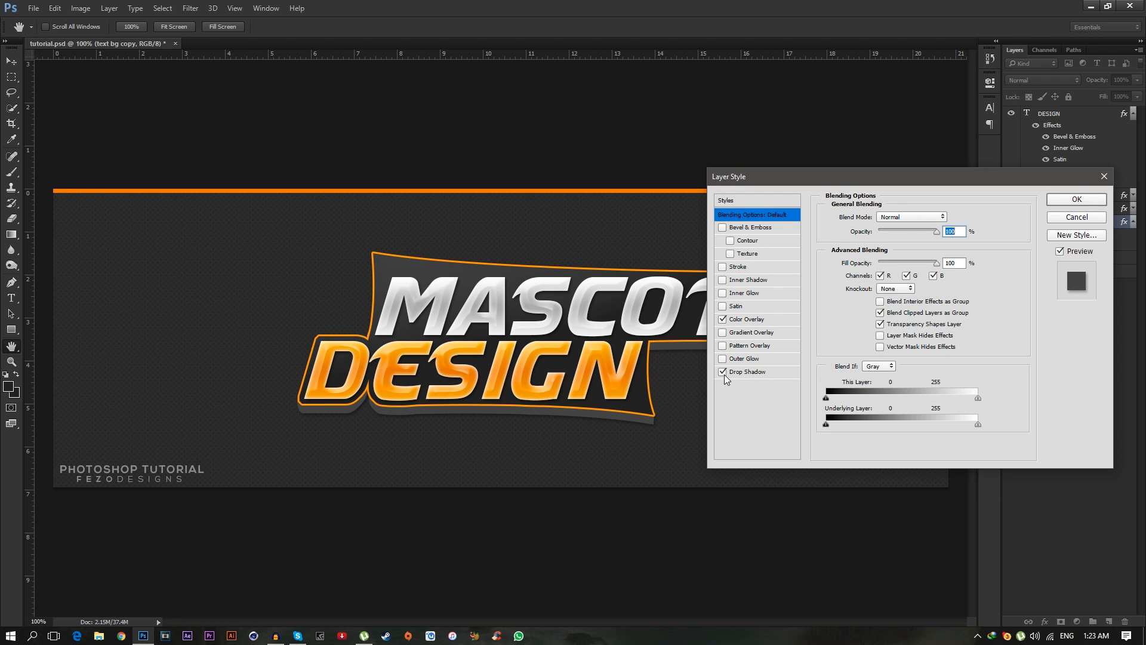
pyautogui.click(722, 374)
pyautogui.click(1067, 201)
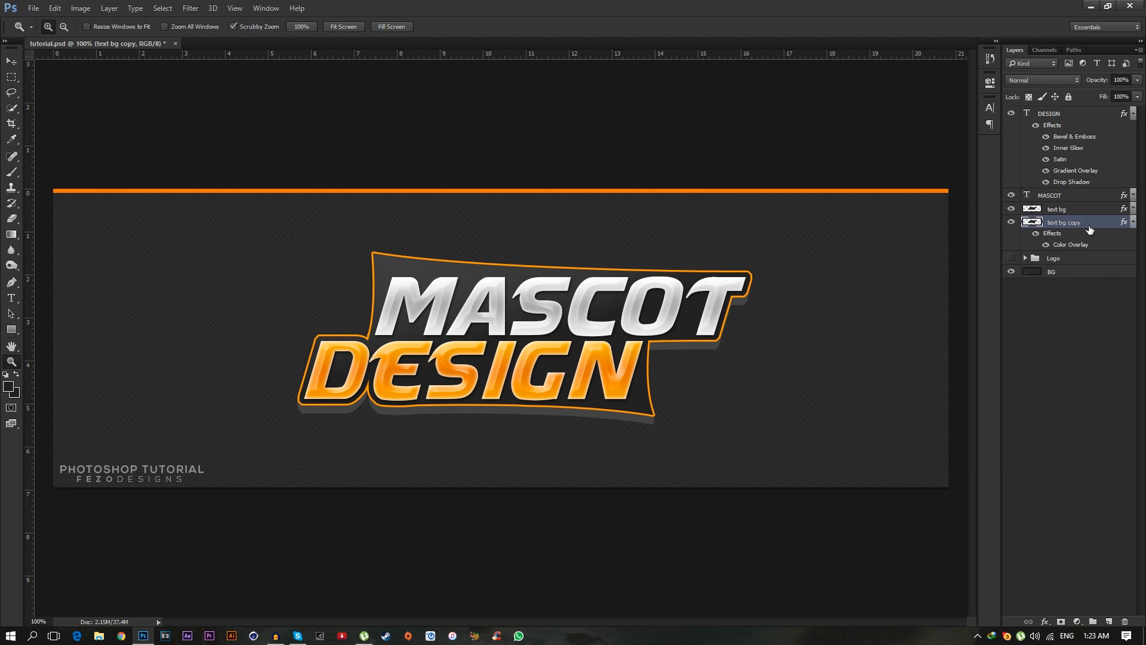
# Rasterize the layer style of the text bg copy layer and add a new empty layer above it.
pyautogui.rightClick(1089, 229)
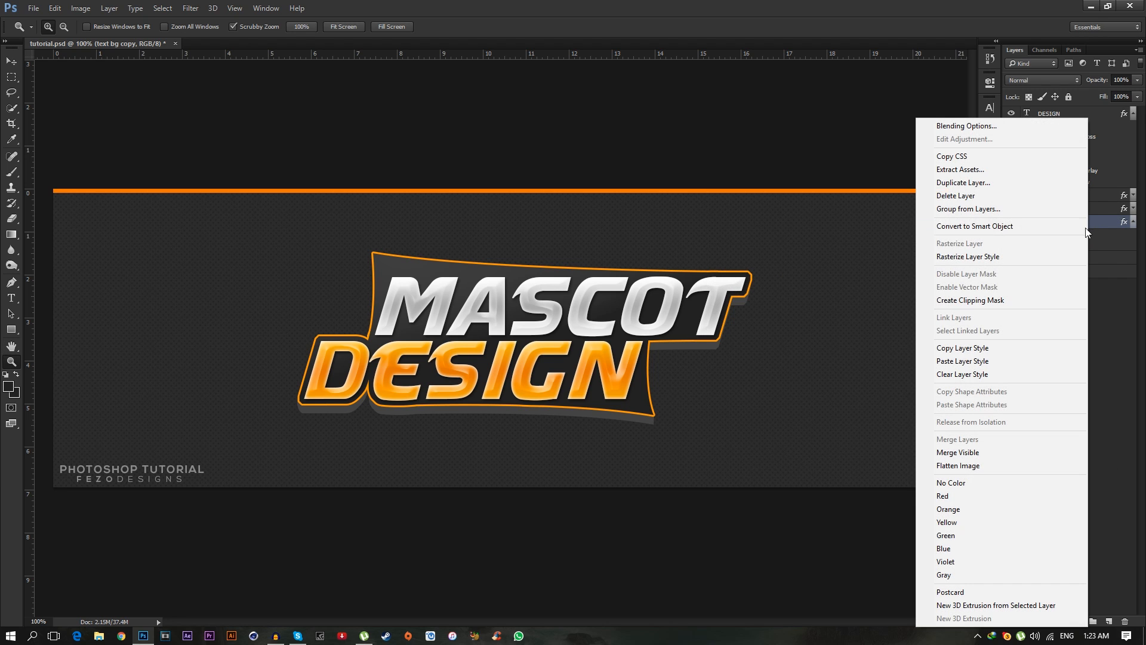
pyautogui.click(991, 256)
pyautogui.click(1109, 623)
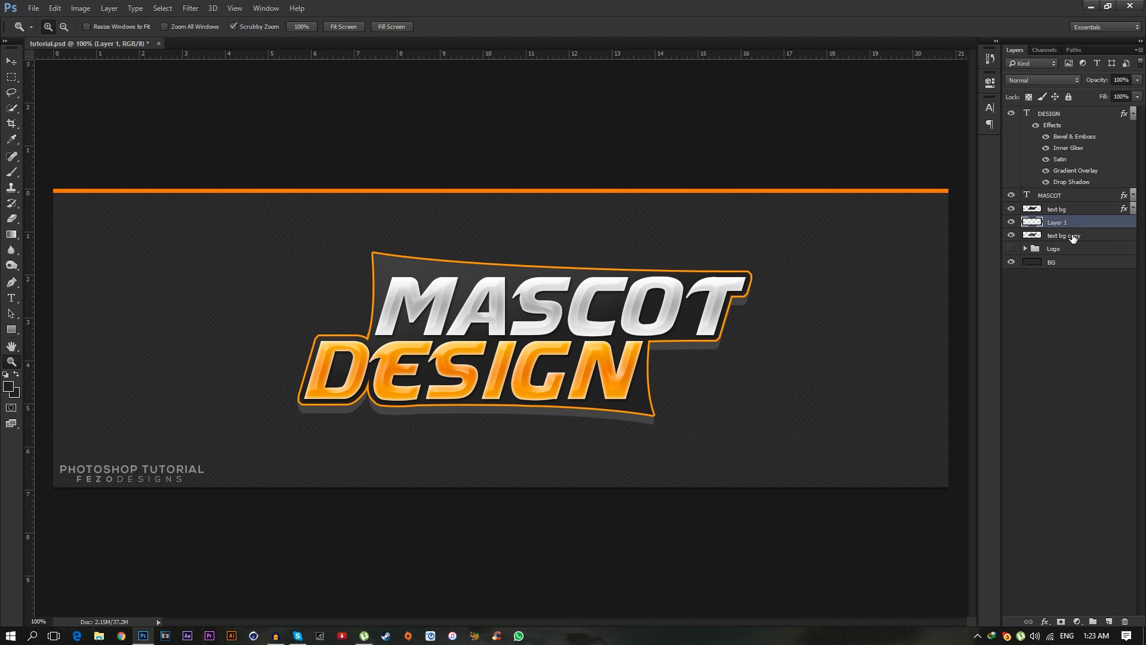
# Rename the text bg copy layer to "3d edge".
pyautogui.doubleClick(1064, 236)
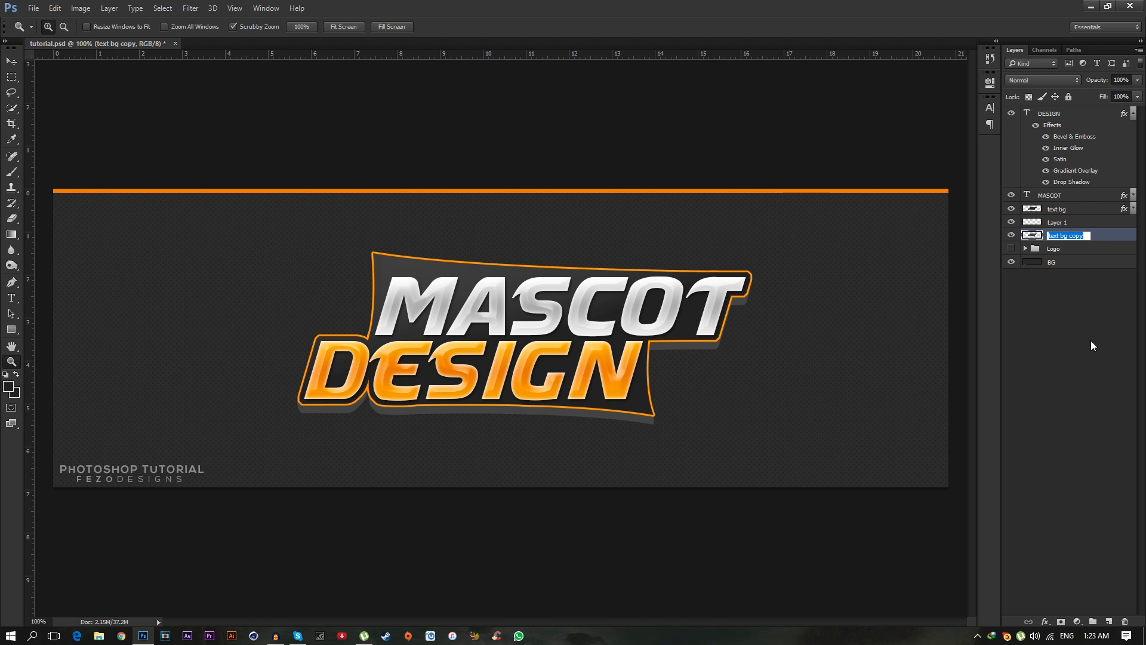
pyautogui.write('3d edge')
pyautogui.press('Return')
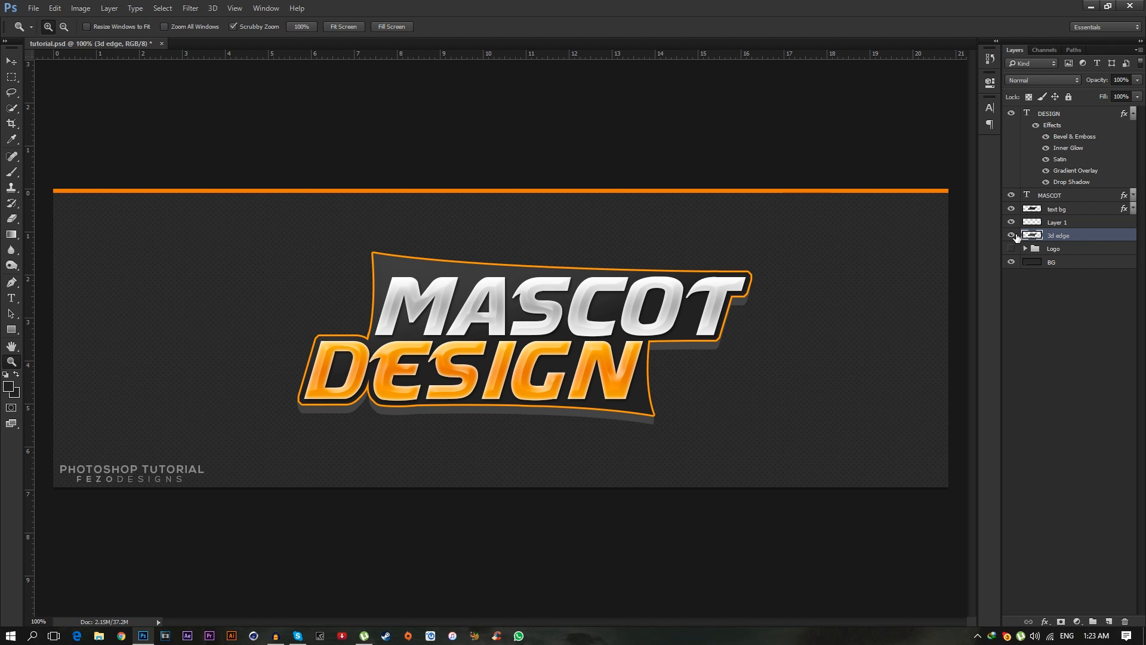
pyautogui.click(1074, 228)
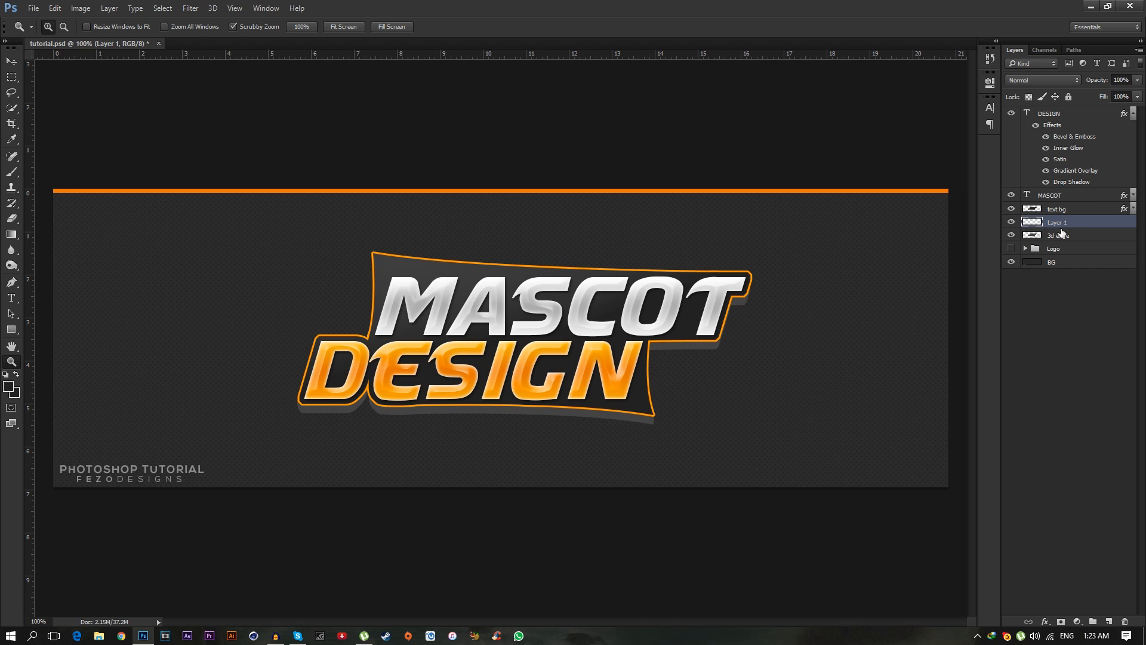
pyautogui.press('alt')
pyautogui.keyDown('alt'); pyautogui.click(1039, 227); pyautogui.keyUp('alt')
pyautogui.hotkey('ctrl', 'z')
pyautogui.click(1062, 622)
pyautogui.hotkey('ctrl', 'z')
pyautogui.click(1078, 624)
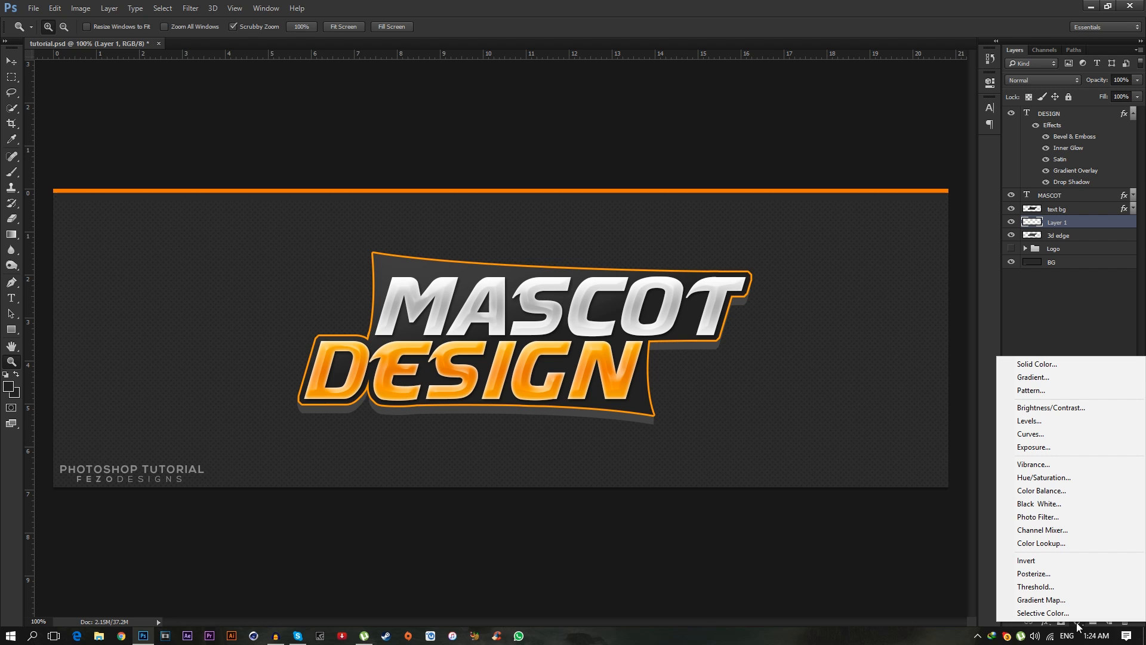
pyautogui.click(1099, 311)
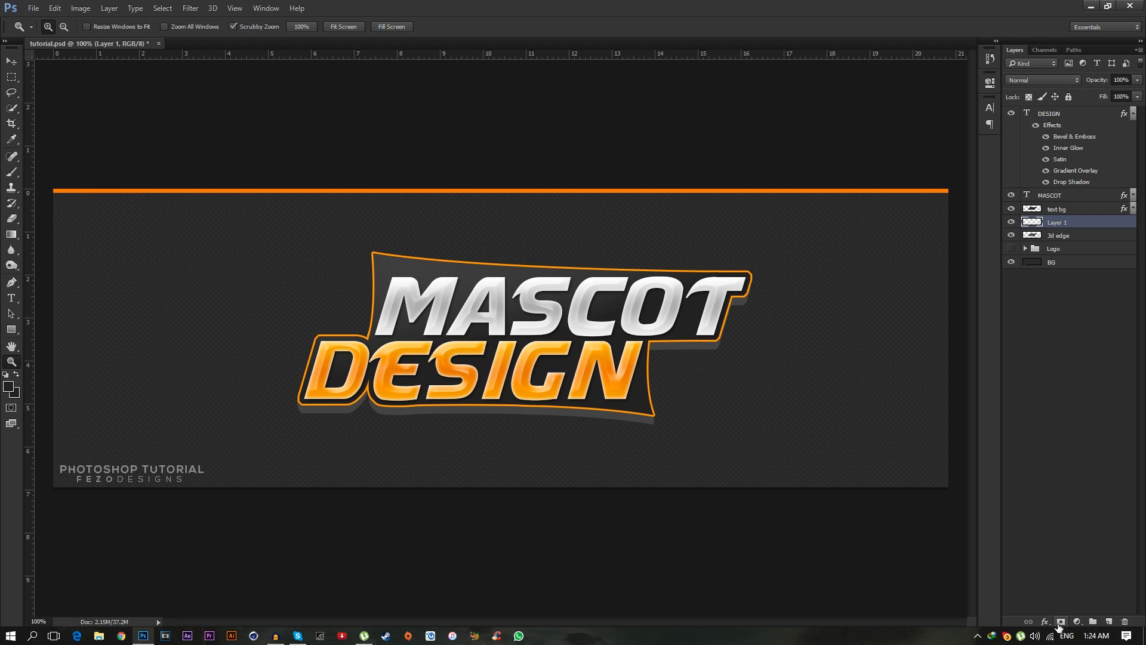
pyautogui.click(1078, 623)
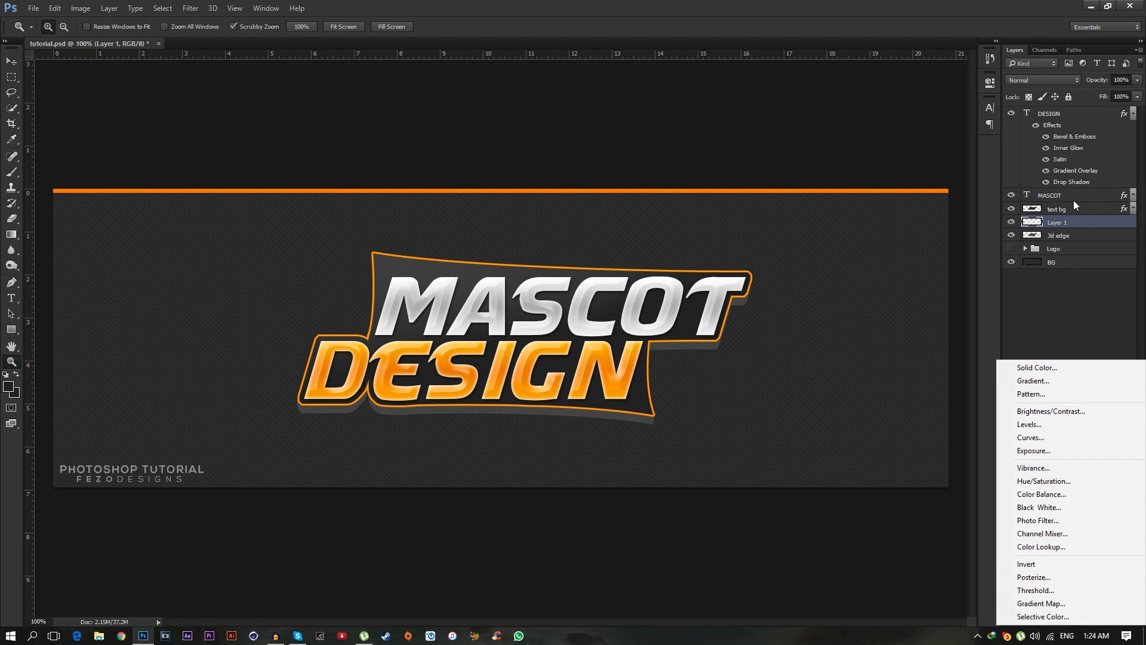
# Clip Layer 1 to the 3d edge layer with a clipping mask.
pyautogui.rightClick(1072, 223)
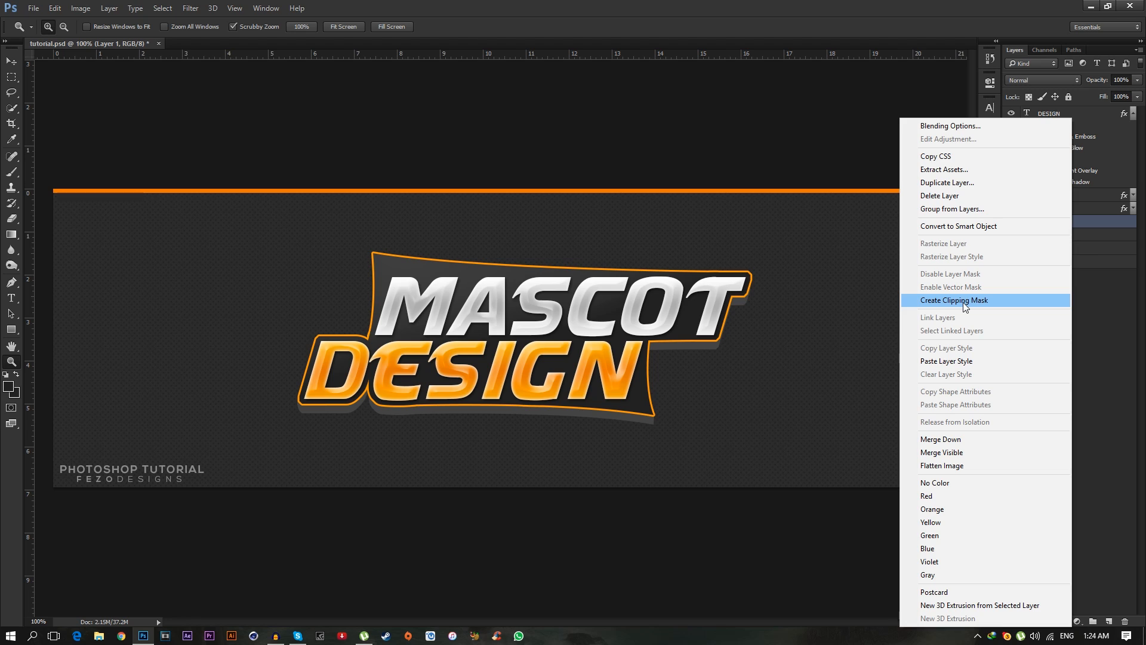
pyautogui.click(968, 300)
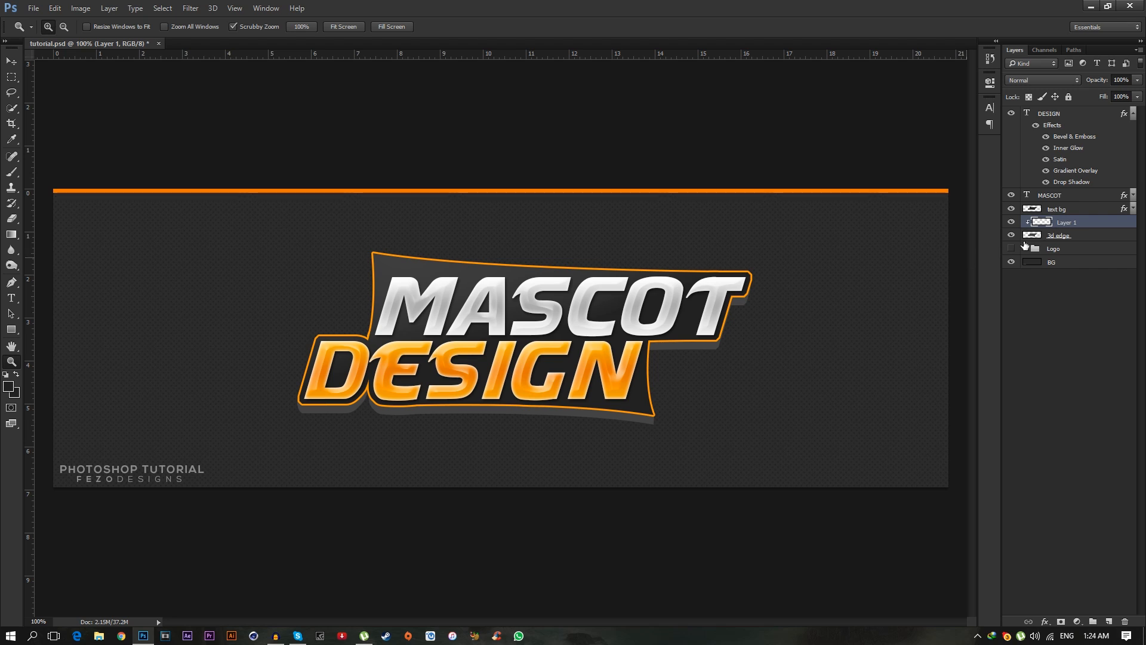
# Rename the clipped Layer 1 to "white light effect".
pyautogui.doubleClick(1068, 223)
pyautogui.press('BackSpace')
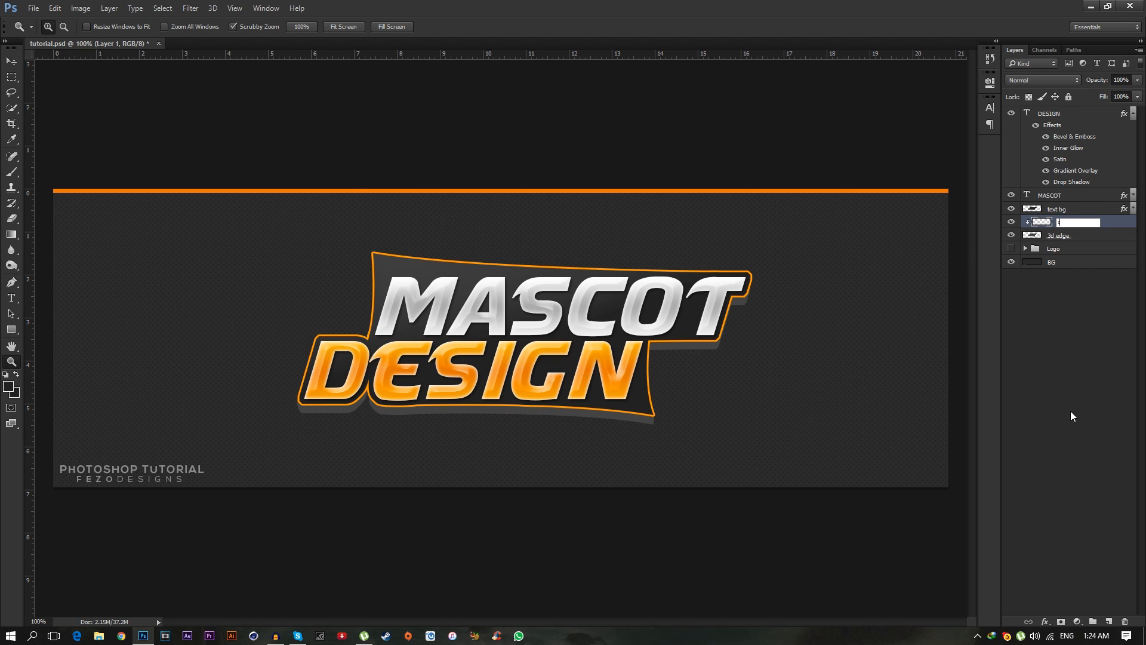
pyautogui.write('white light effect')
pyautogui.press('Return')
# Set up a soft round 100 px brush with 0% hardness and white as the painting colour.
pyautogui.click(540, 387)
pyautogui.press('b')
pyautogui.rightClick(333, 387)
pyautogui.moveTo(456, 300); pyautogui.dragTo(378, 302)
pyautogui.write('100')
pyautogui.press('Return')
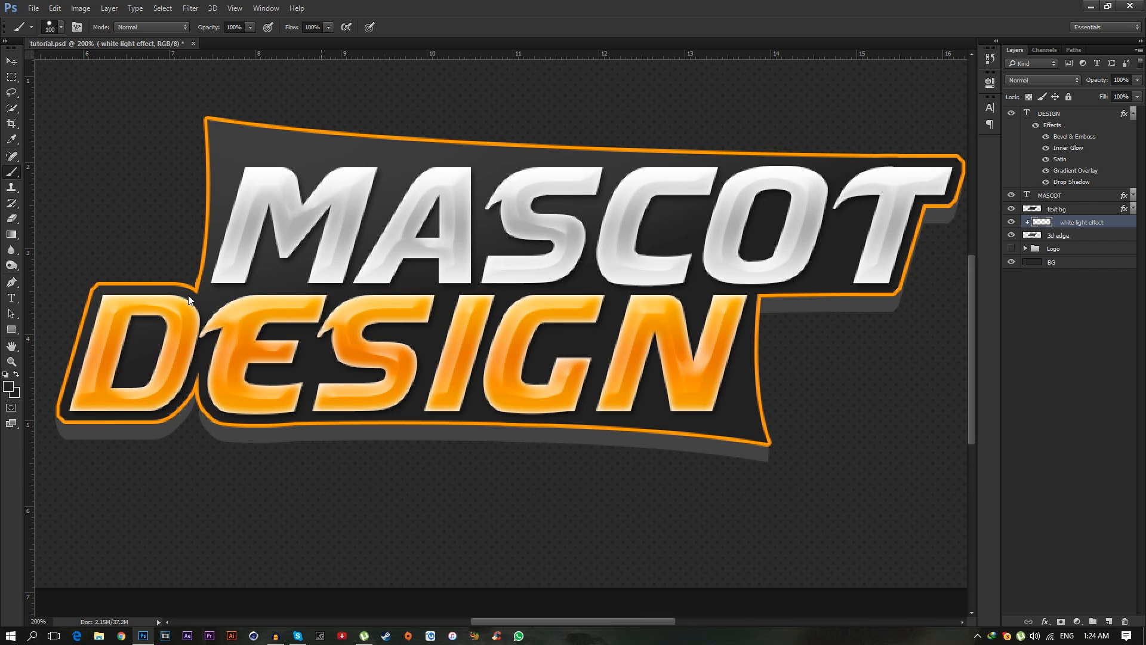
pyautogui.click(17, 376)
pyautogui.moveTo(521, 621); pyautogui.dragTo(476, 622)
pyautogui.click(228, 466)
pyautogui.hotkey('ctrl', 'z')
pyautogui.rightClick(374, 352)
pyautogui.click(389, 395)
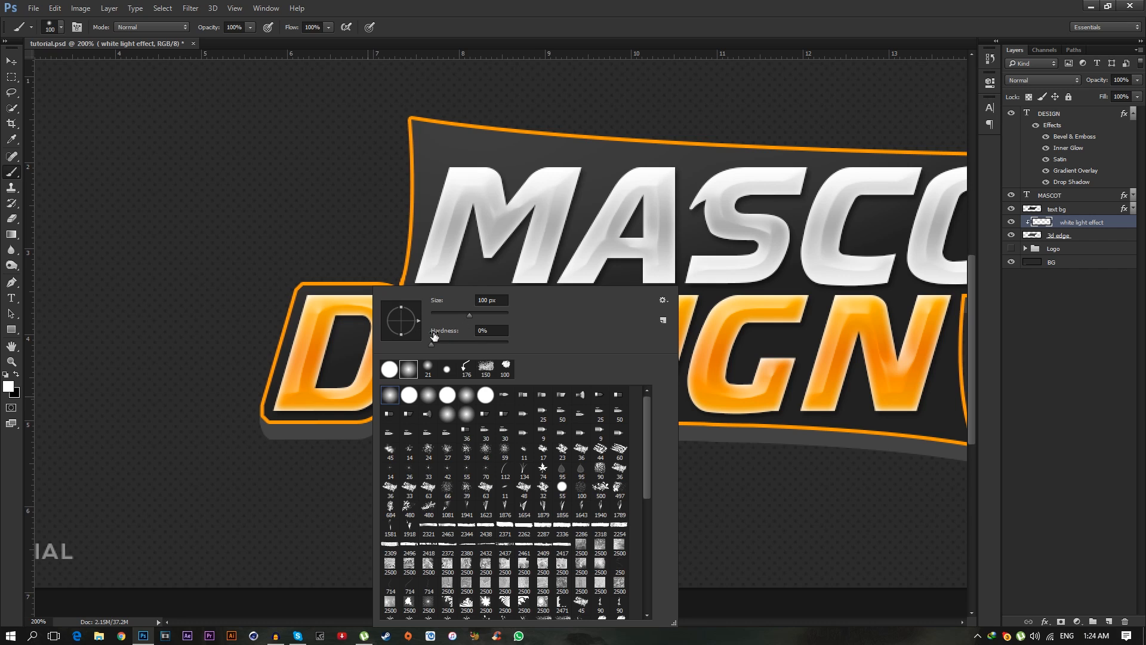
# Paint white highlights on the 3D edge below the D, along the lower right underside and under the end of MASCOT.
pyautogui.click(463, 217)
pyautogui.click(241, 436)
pyautogui.moveTo(221, 418); pyautogui.dragTo(358, 439)
pyautogui.moveTo(599, 621); pyautogui.dragTo(624, 622)
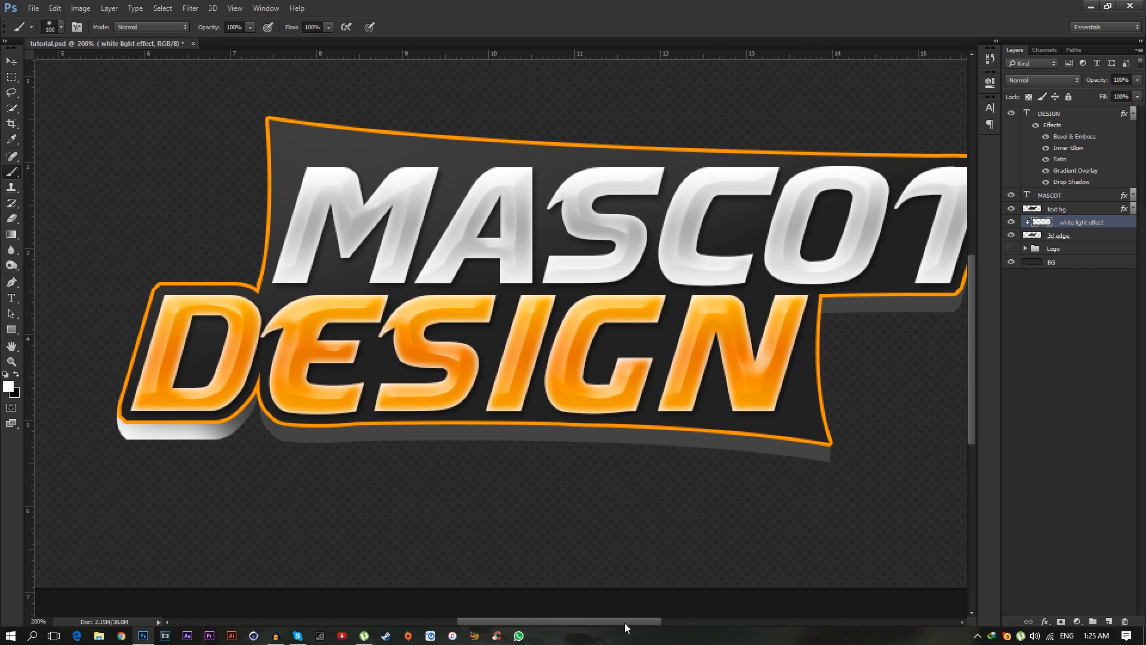
pyautogui.moveTo(535, 423)
pyautogui.mouseDown()
pyautogui.moveTo(680, 430)
pyautogui.moveTo(783, 464)
pyautogui.mouseUp()
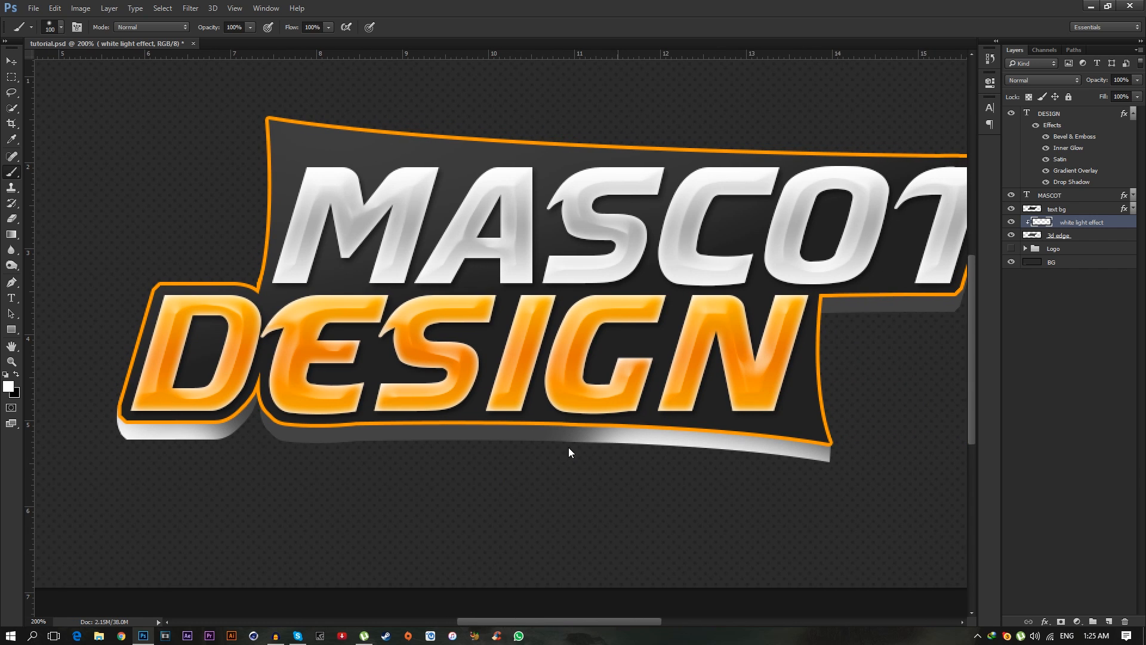
pyautogui.moveTo(570, 453); pyautogui.dragTo(485, 473)
pyautogui.moveTo(640, 621); pyautogui.dragTo(679, 620)
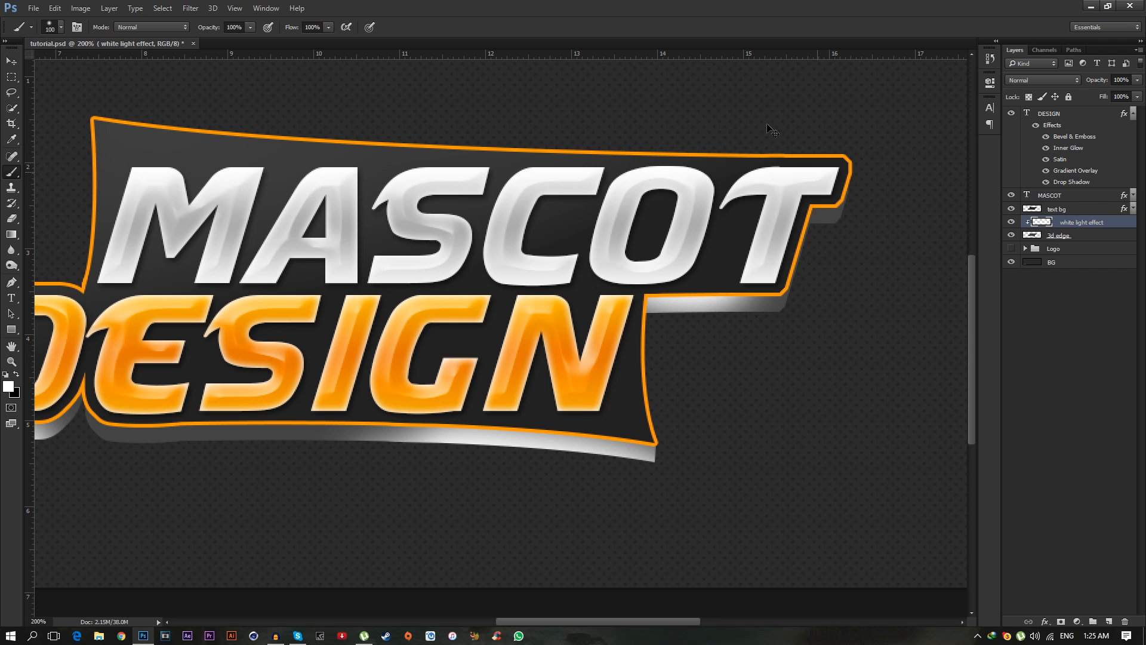
# Set the opacity of the white light effect layer to 15%.
pyautogui.press('z')
pyautogui.moveTo(772, 327)
pyautogui.mouseDown()
pyautogui.moveTo(650, 333)
pyautogui.moveTo(580, 309)
pyautogui.mouseUp()
pyautogui.click(635, 333)
pyautogui.click(582, 322)
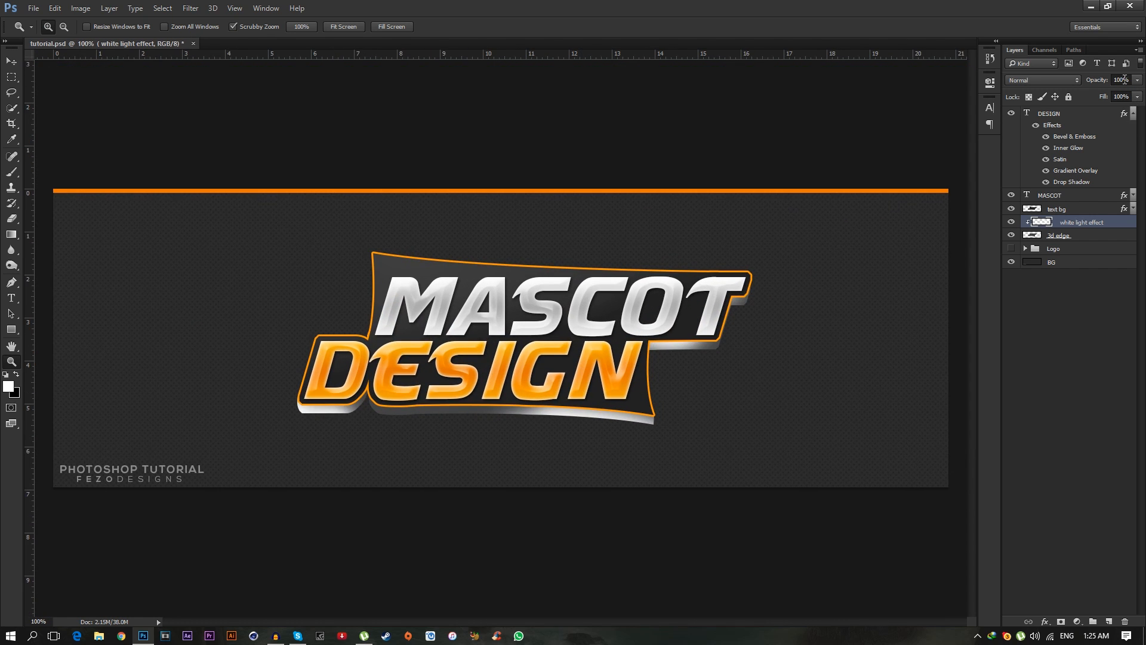
pyautogui.click(1122, 80)
pyautogui.write('25')
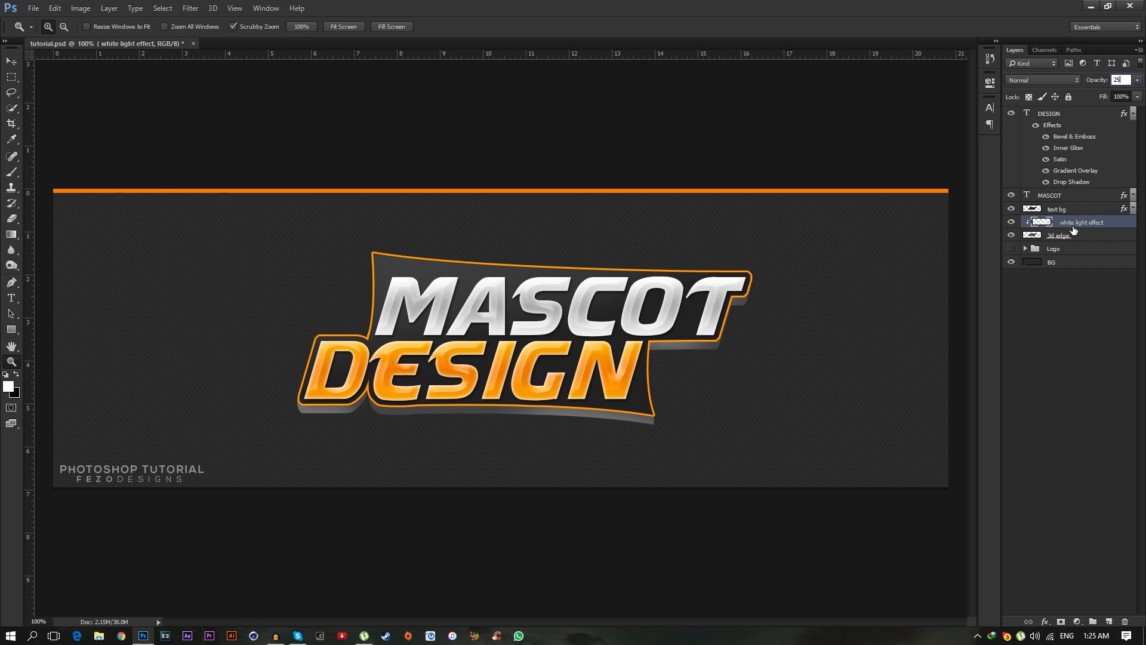
pyautogui.write('0')
pyautogui.press('BackSpace')
pyautogui.press('BackSpace')
pyautogui.write('15')
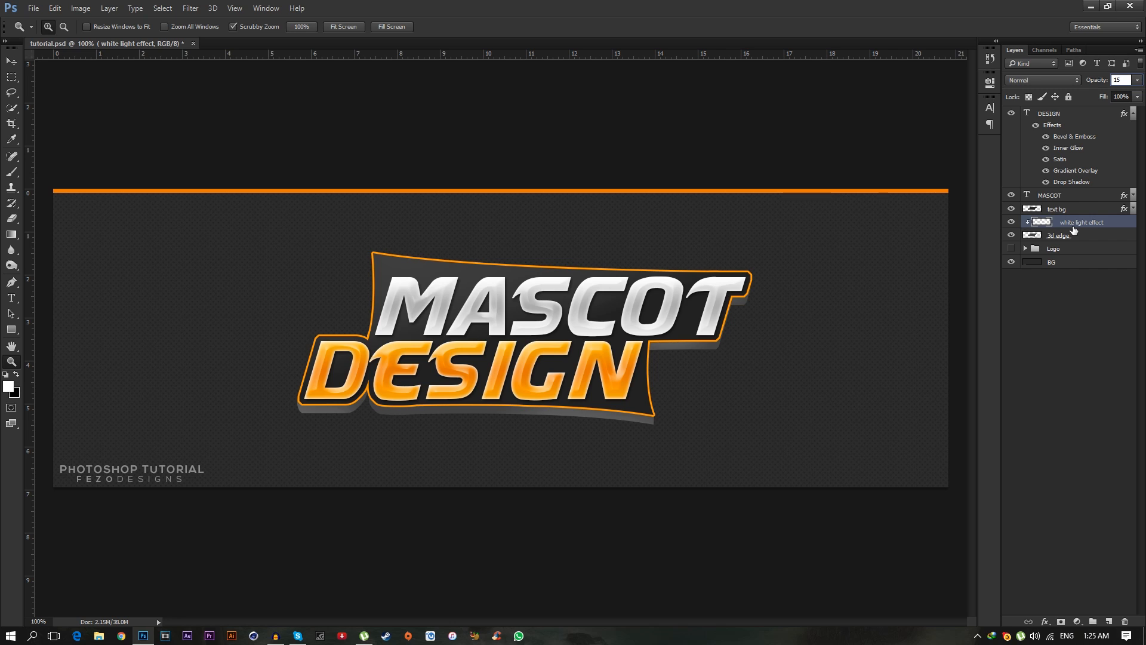
pyautogui.press('Return')
pyautogui.press('e')
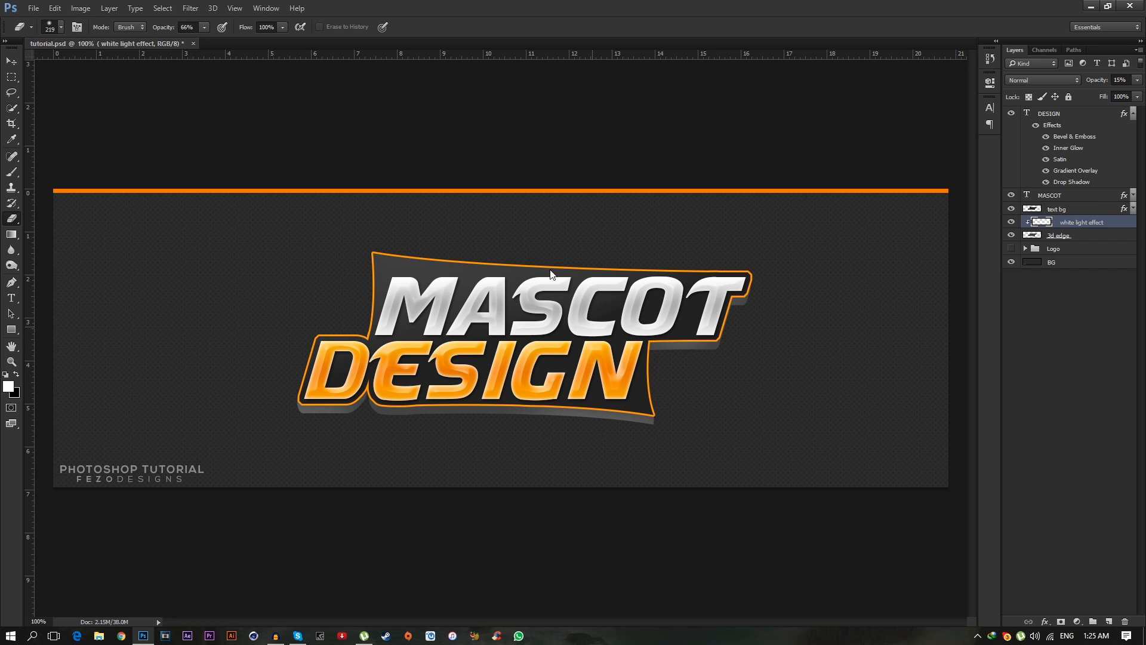
# Add a Drop Shadow to the 3d edge layer with 50% opacity and a size of 10 px.
pyautogui.doubleClick(1095, 238)
pyautogui.click(761, 371)
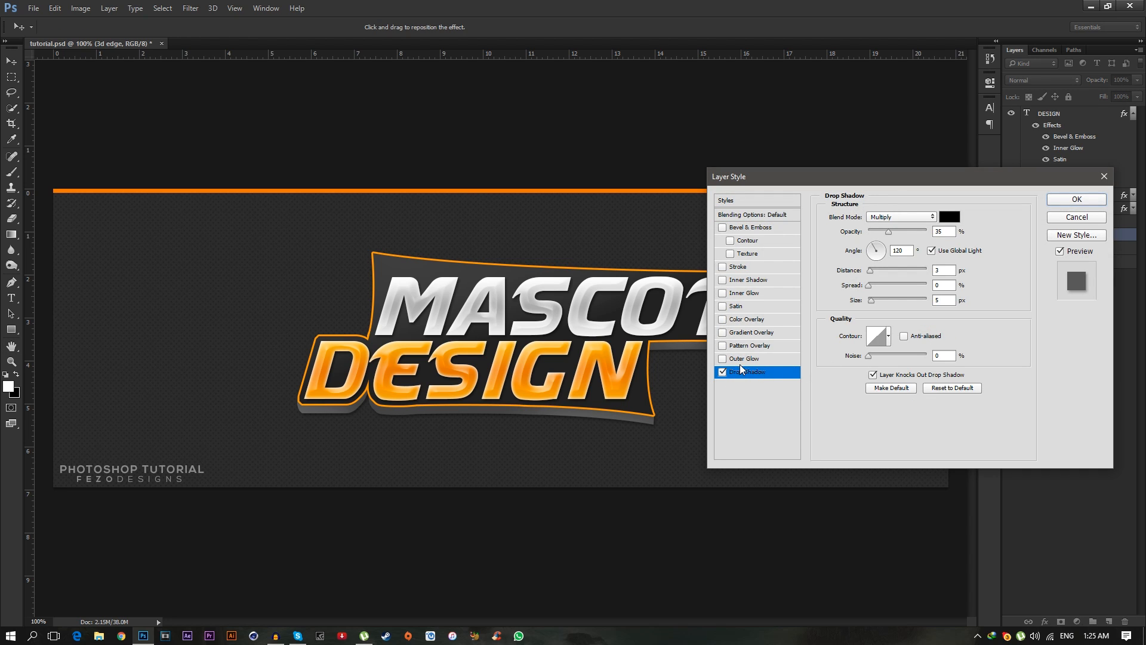
pyautogui.click(945, 232)
pyautogui.write('50')
pyautogui.click(945, 301)
pyautogui.write('10')
pyautogui.press('Return')
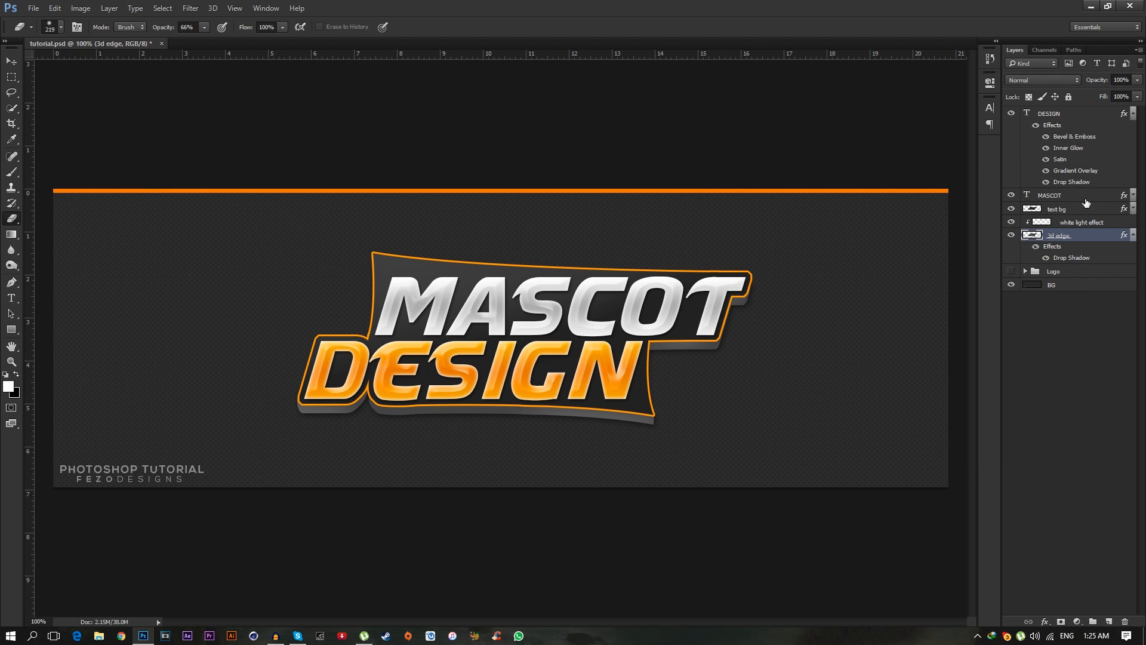
# Collapse the layer effects lists and add a new layer named "reflection" above the DESIGN text layer.
pyautogui.click(1133, 114)
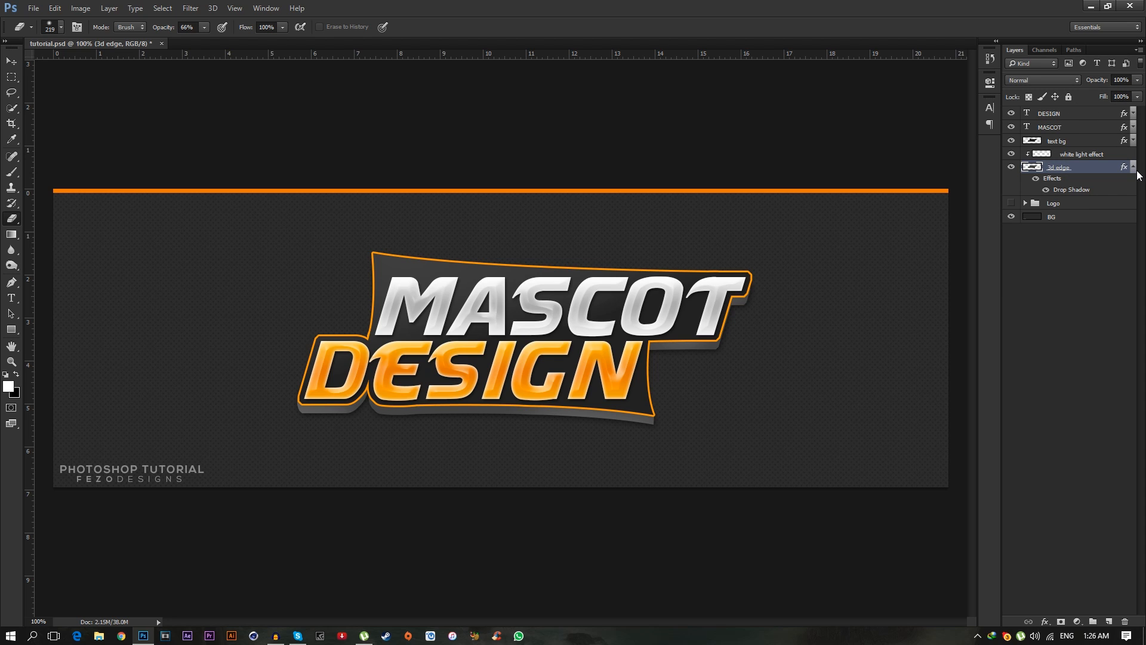
pyautogui.click(1134, 168)
pyautogui.click(1065, 113)
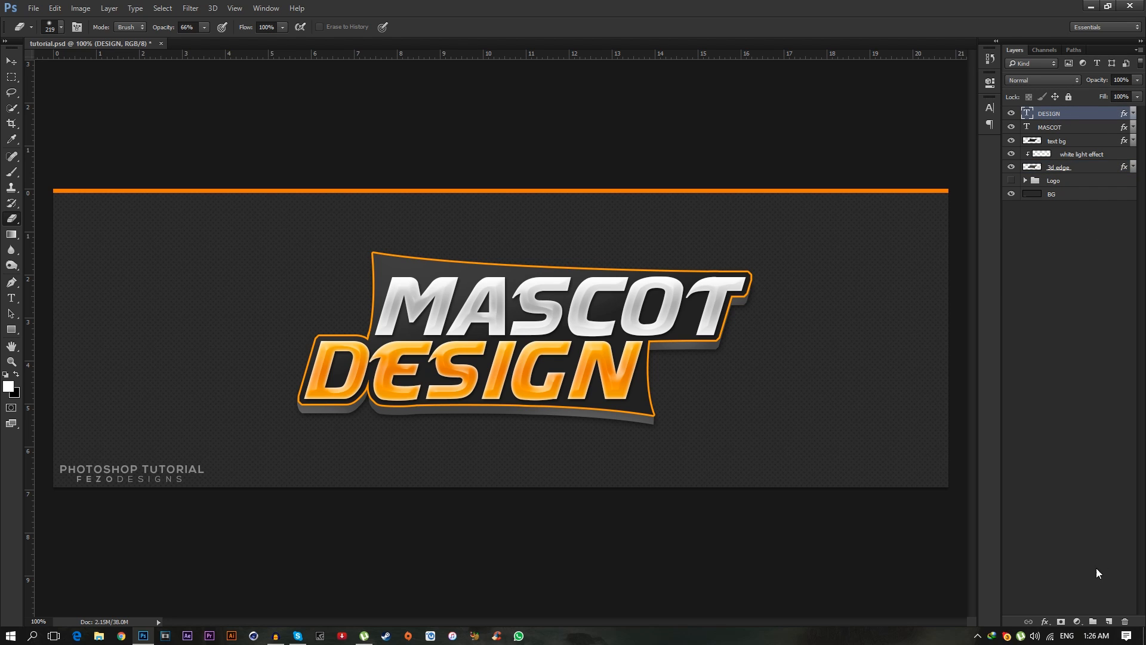
pyautogui.click(1108, 621)
pyautogui.doubleClick(1059, 113)
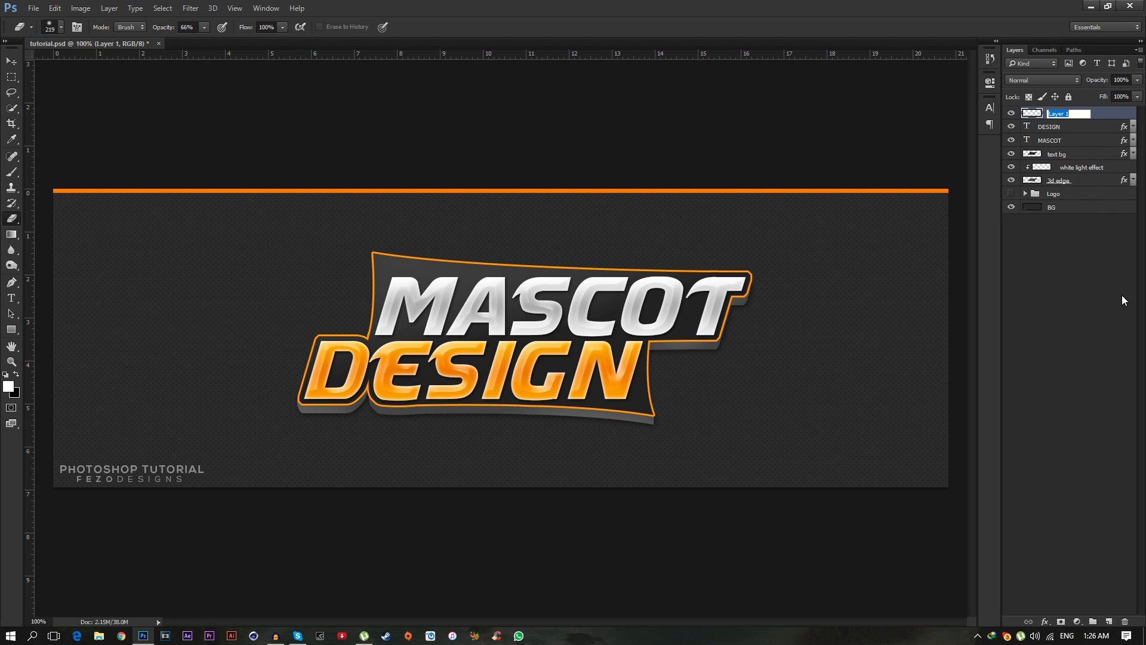
pyautogui.write('reflection')
pyautogui.press('Return')
# Draw a closed Pen path that curves diagonally across the logo from its upper right corner to its lower left and encloses the area above.
pyautogui.press('p')
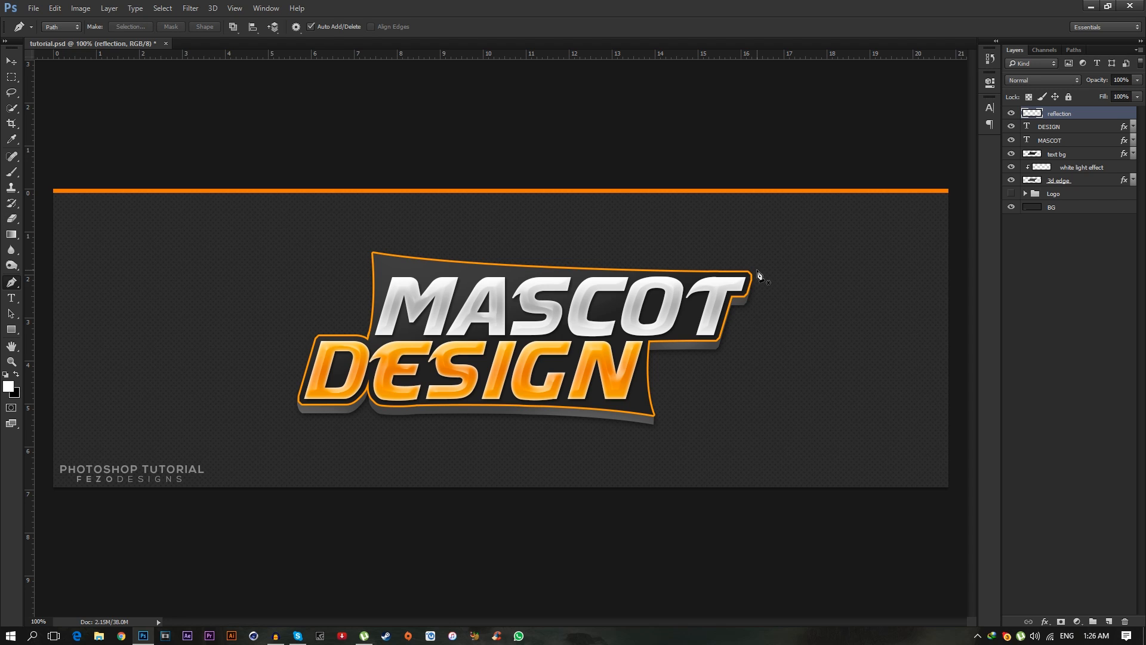
pyautogui.click(757, 270)
pyautogui.moveTo(510, 340); pyautogui.dragTo(359, 333)
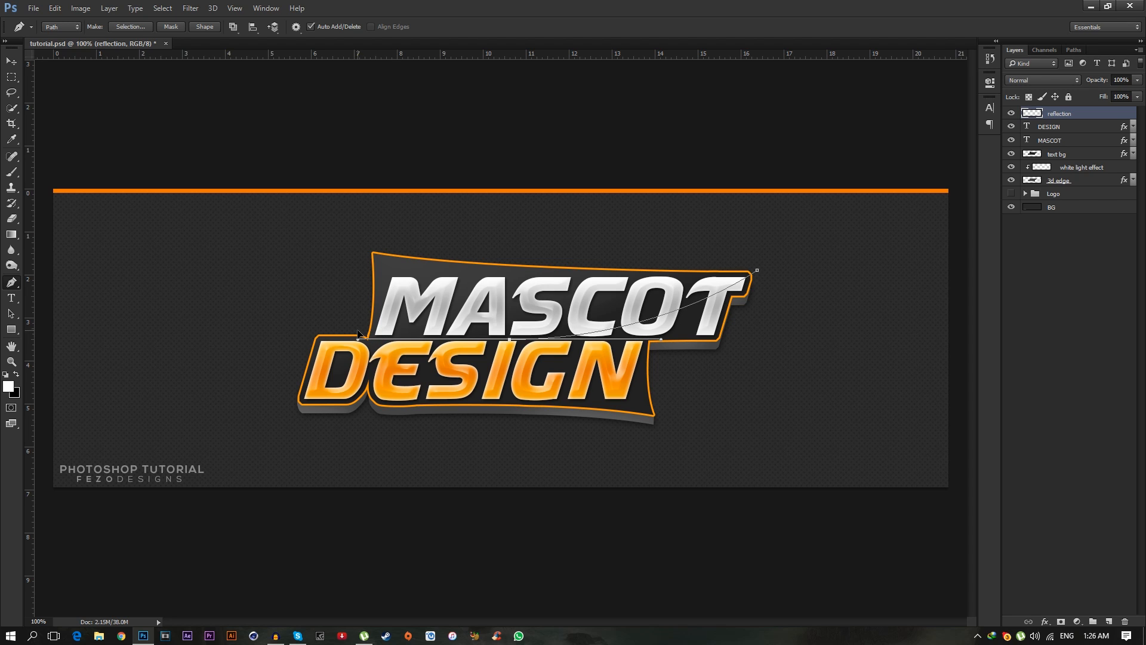
pyautogui.click(281, 423)
pyautogui.hotkey('ctrl', 'z')
pyautogui.hotkey('ctrl', 'z')
pyautogui.hotkey('ctrl', 'z')
pyautogui.moveTo(273, 422); pyautogui.dragTo(434, 210)
pyautogui.click(288, 231)
pyautogui.click(472, 202)
pyautogui.click(632, 222)
pyautogui.click(757, 270)
# Fill the path with white (ffffff) on the reflection layer and delete the path.
pyautogui.rightClick(762, 288)
pyautogui.click(817, 378)
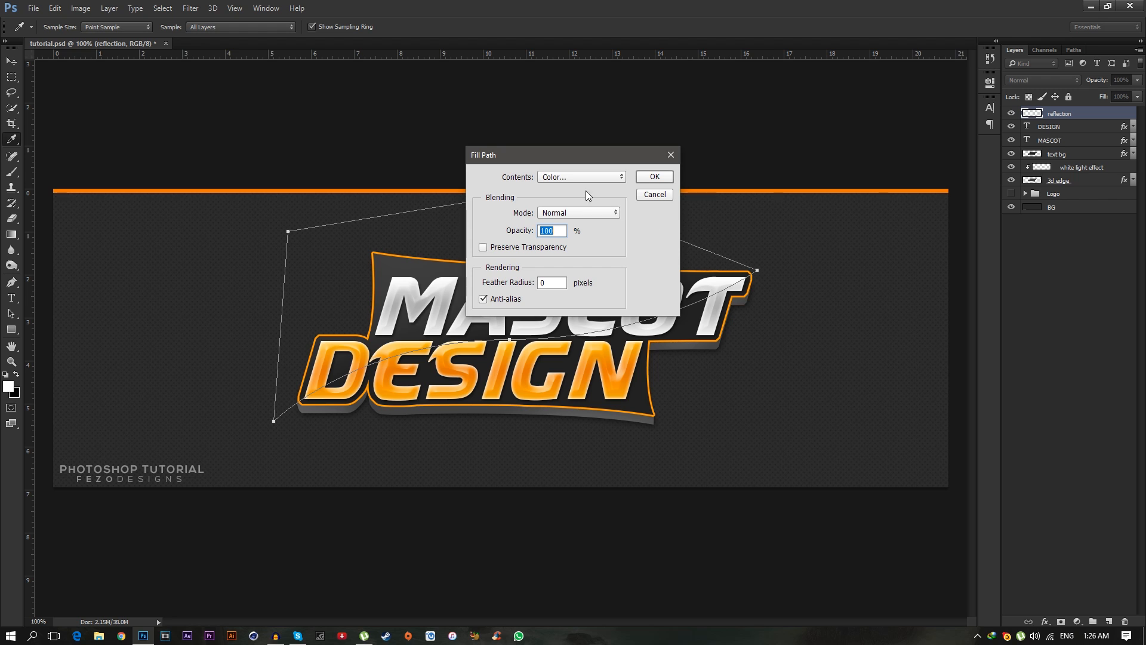
pyautogui.click(578, 182)
pyautogui.click(582, 211)
pyautogui.click(774, 306)
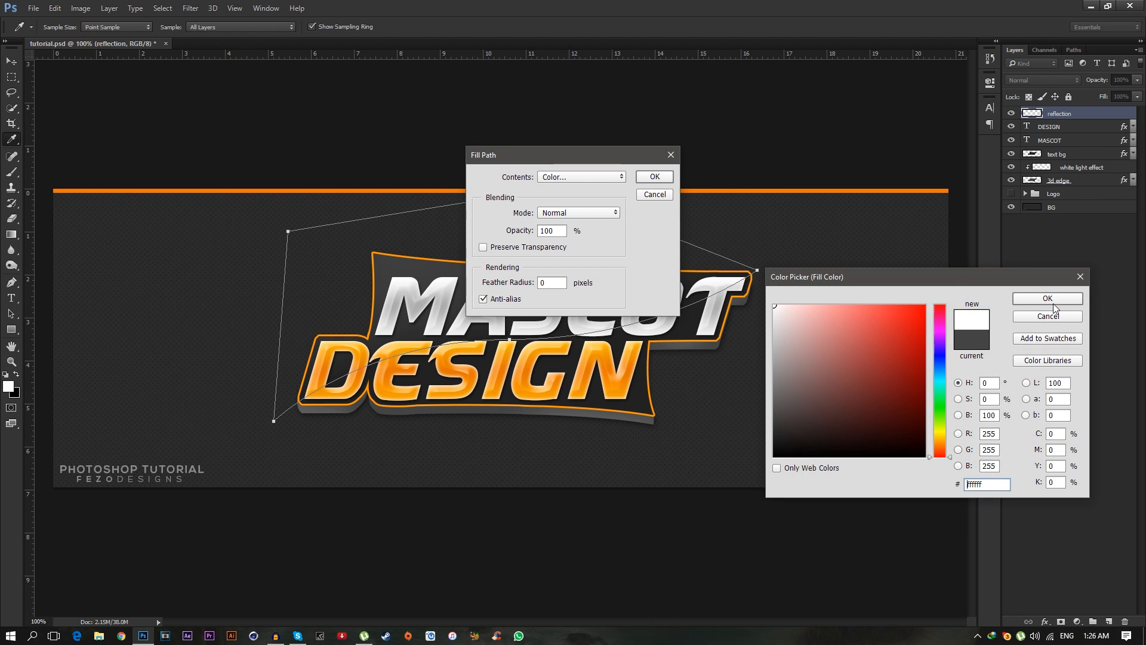
pyautogui.click(1047, 297)
pyautogui.click(655, 177)
pyautogui.rightClick(590, 255)
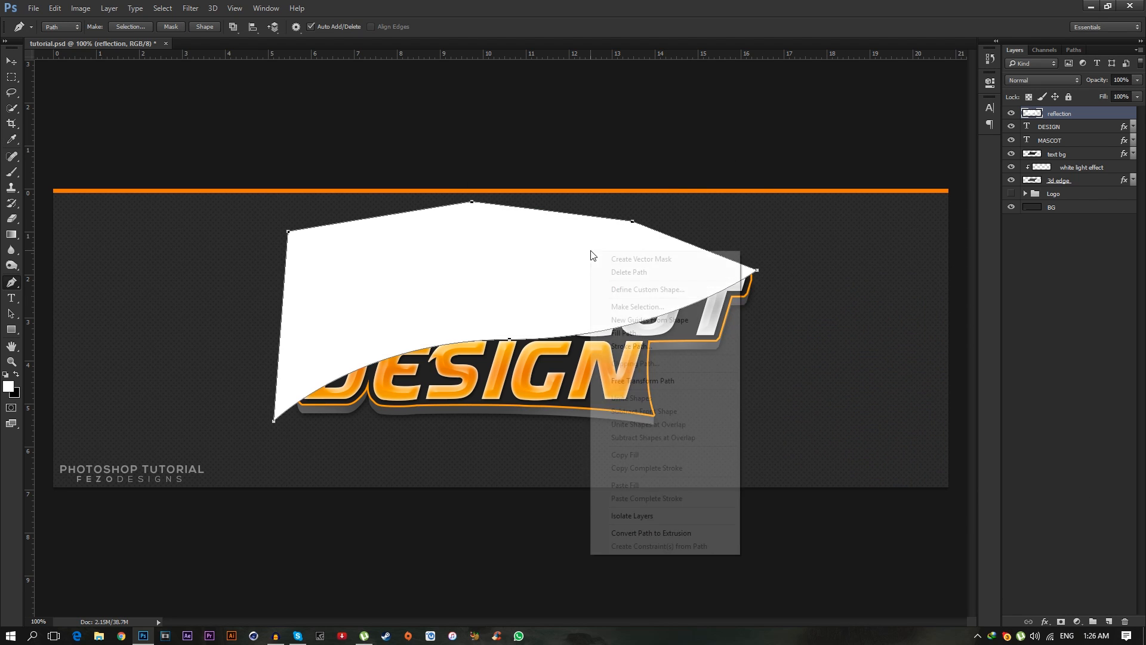
pyautogui.click(635, 272)
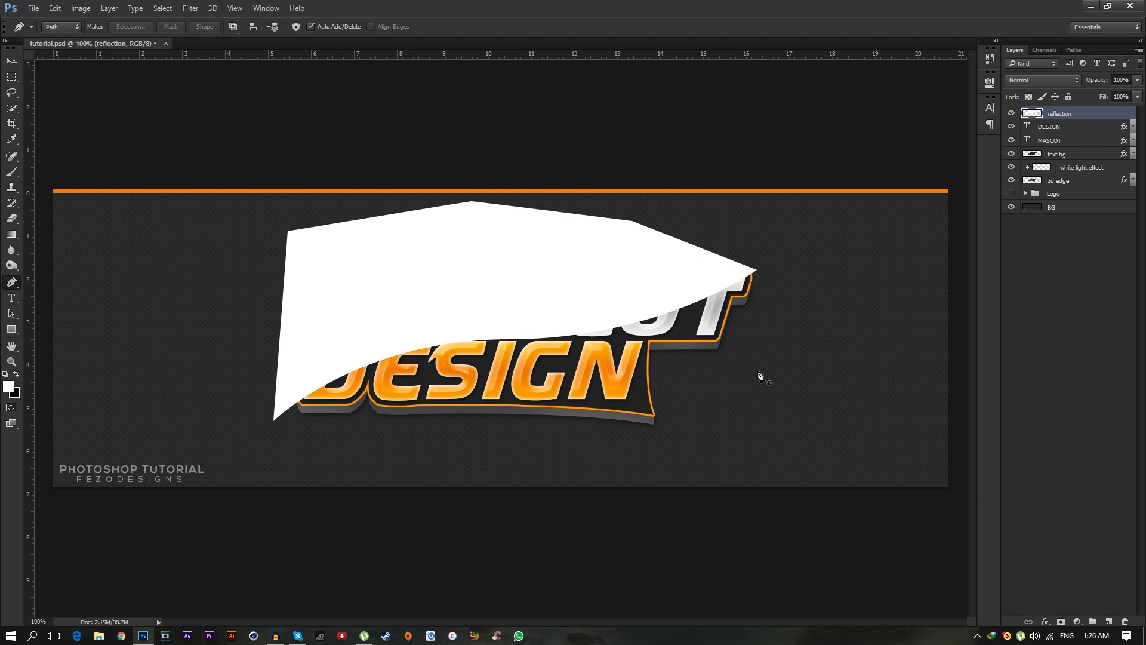
# Erase the parts of the white reflection outside the text bg shape and deselect.
pyautogui.keyDown('ctrl'); pyautogui.click(1033, 117); pyautogui.keyUp('ctrl')
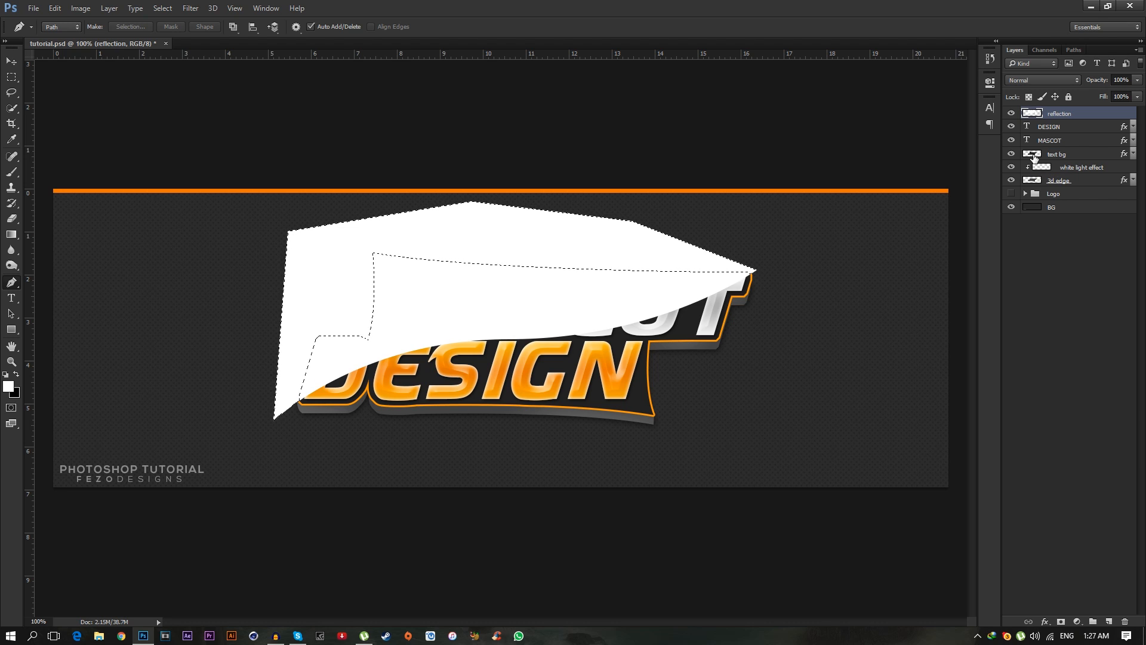
pyautogui.press('Delete')
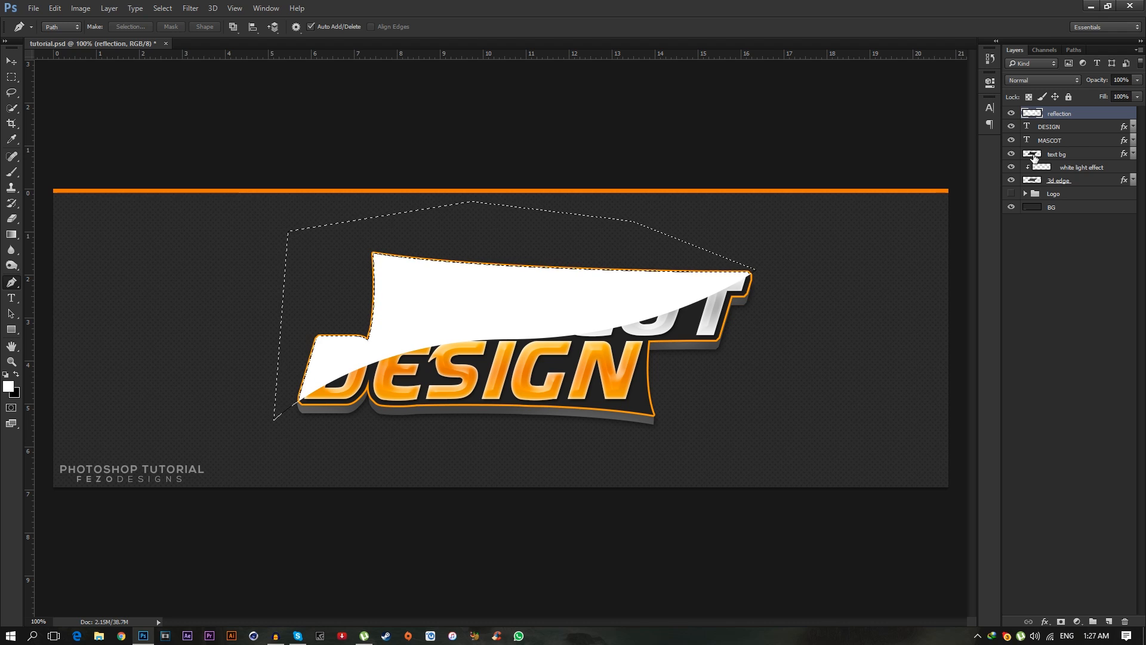
pyautogui.hotkey('ctrl', 'd')
# Set the reflection layer's blend mode to Overlay and its opacity to 20%.
pyautogui.click(1035, 85)
pyautogui.click(1024, 203)
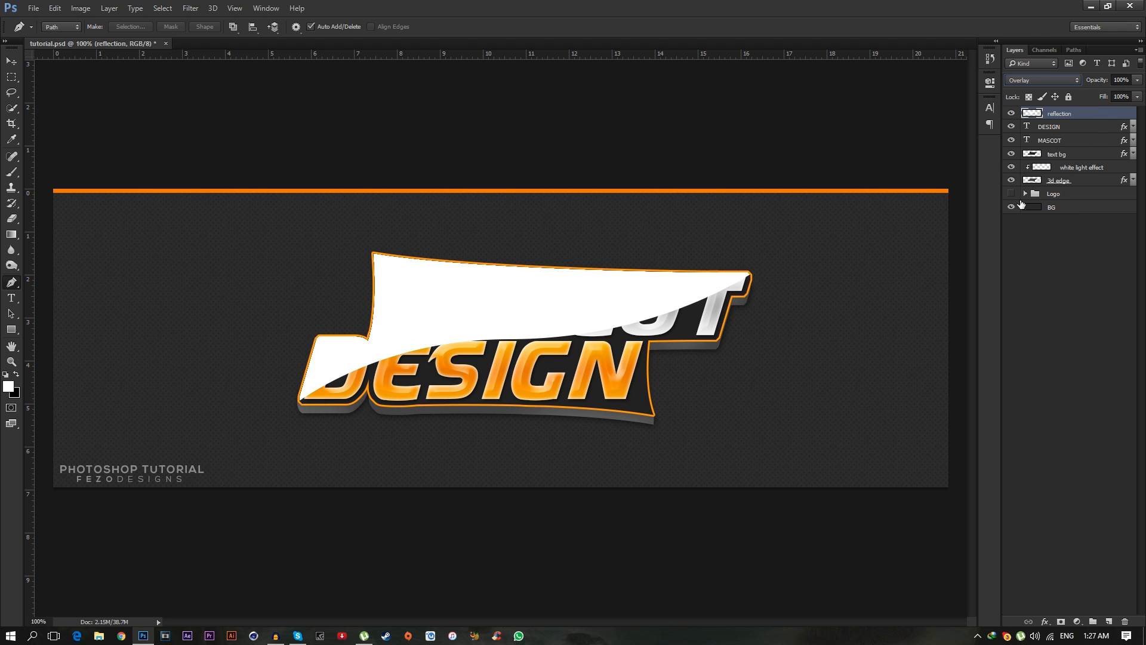
pyautogui.click(1126, 82)
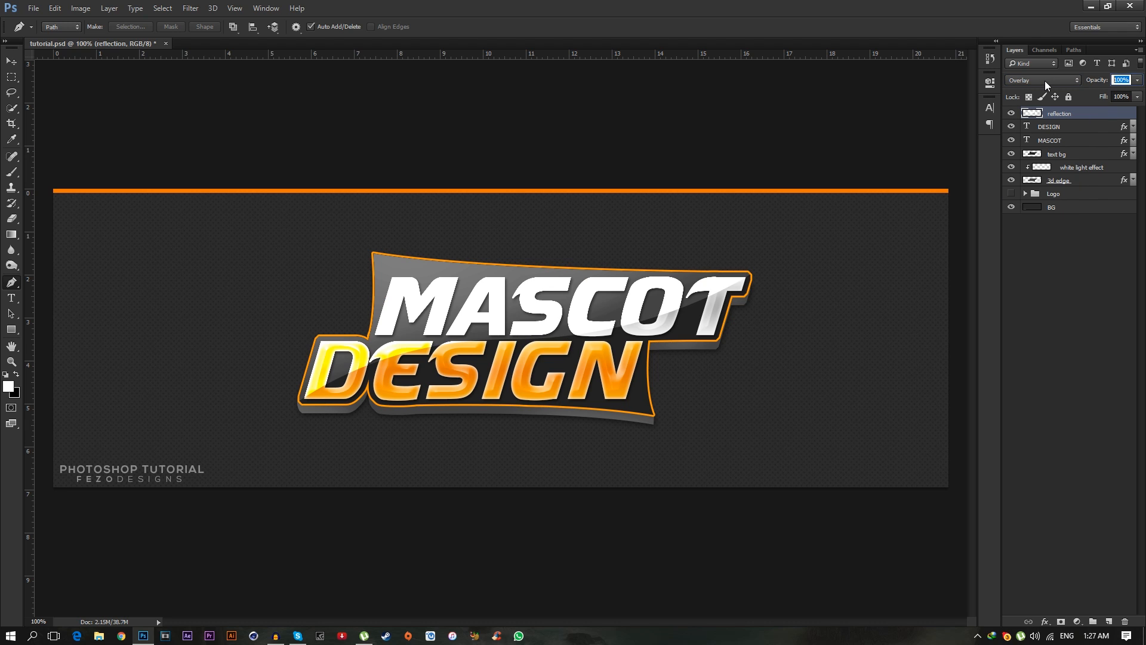
pyautogui.write('20')
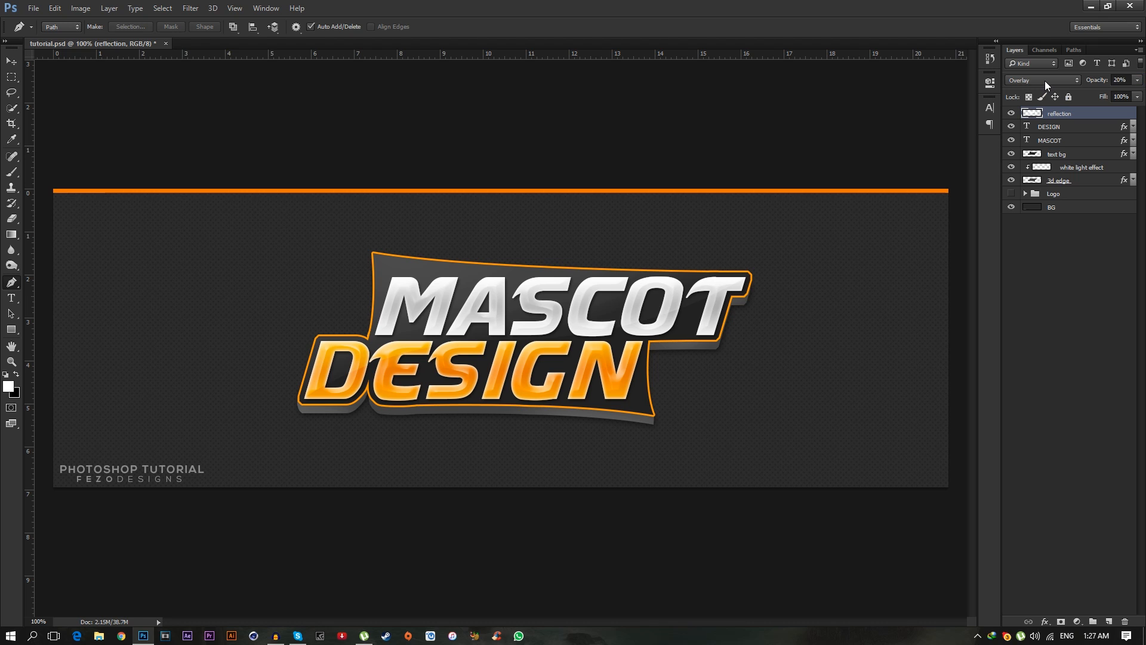
# Add a Drop Shadow to the reflection layer with 50% opacity, 20 px distance and 20 px size.
pyautogui.doubleClick(1090, 117)
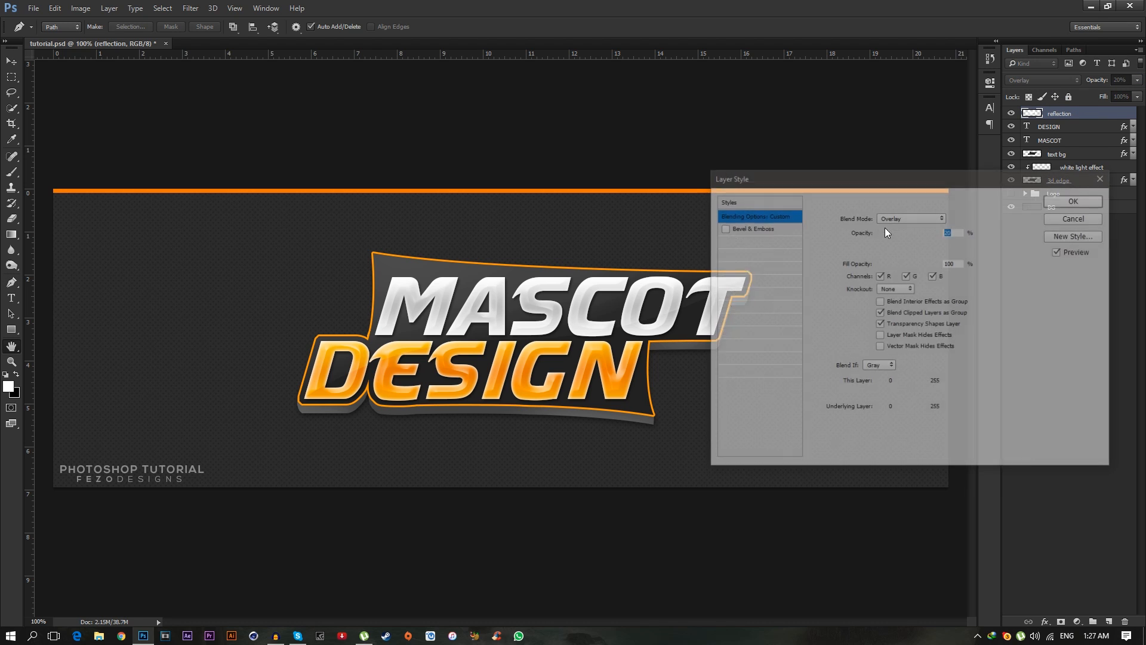
pyautogui.click(755, 372)
pyautogui.doubleClick(944, 226)
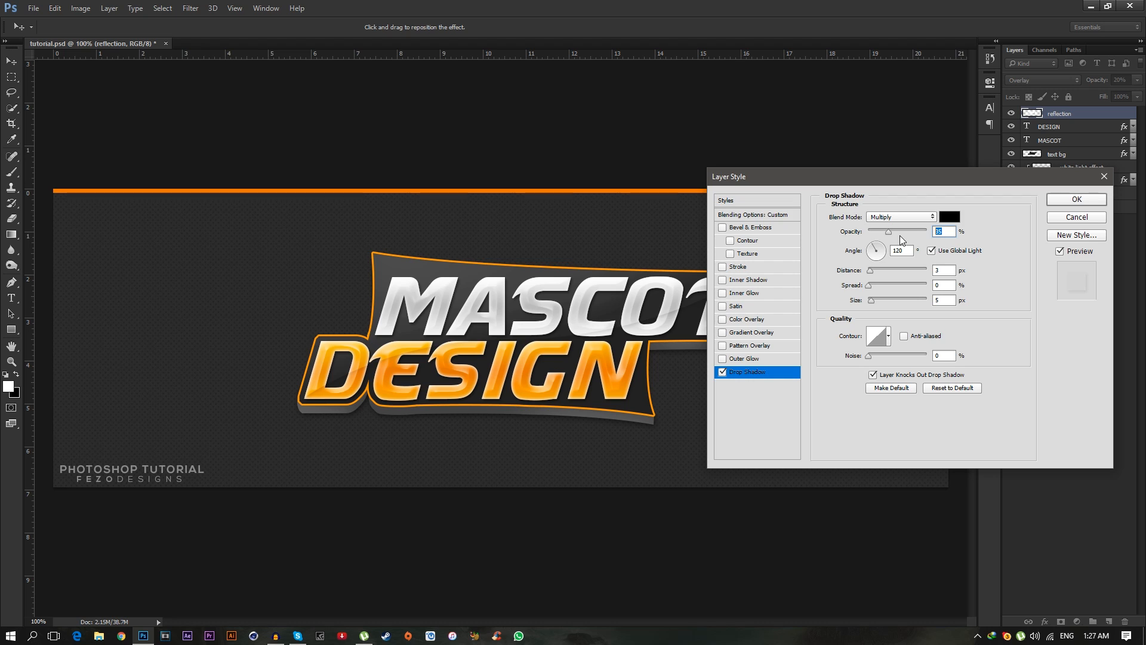
pyautogui.write('50')
pyautogui.write('20')
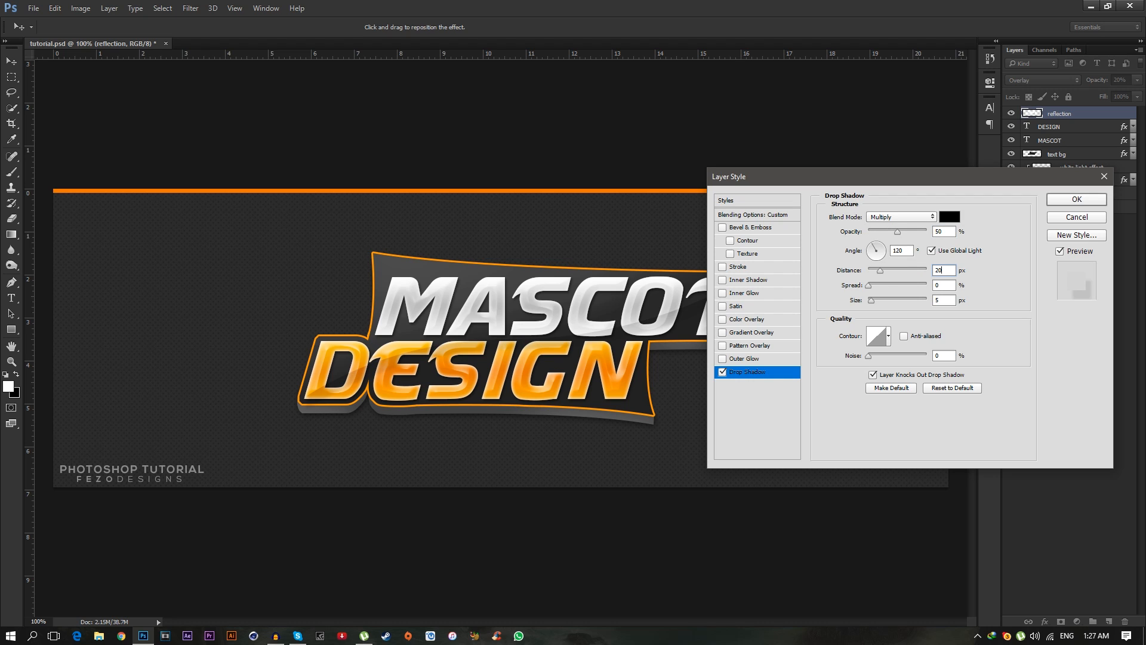
pyautogui.click(948, 301)
pyautogui.write('20')
pyautogui.click(1050, 198)
# Compare the logo with and without the reflection layer and its shadow effect.
pyautogui.click(1010, 113)
pyautogui.click(1010, 114)
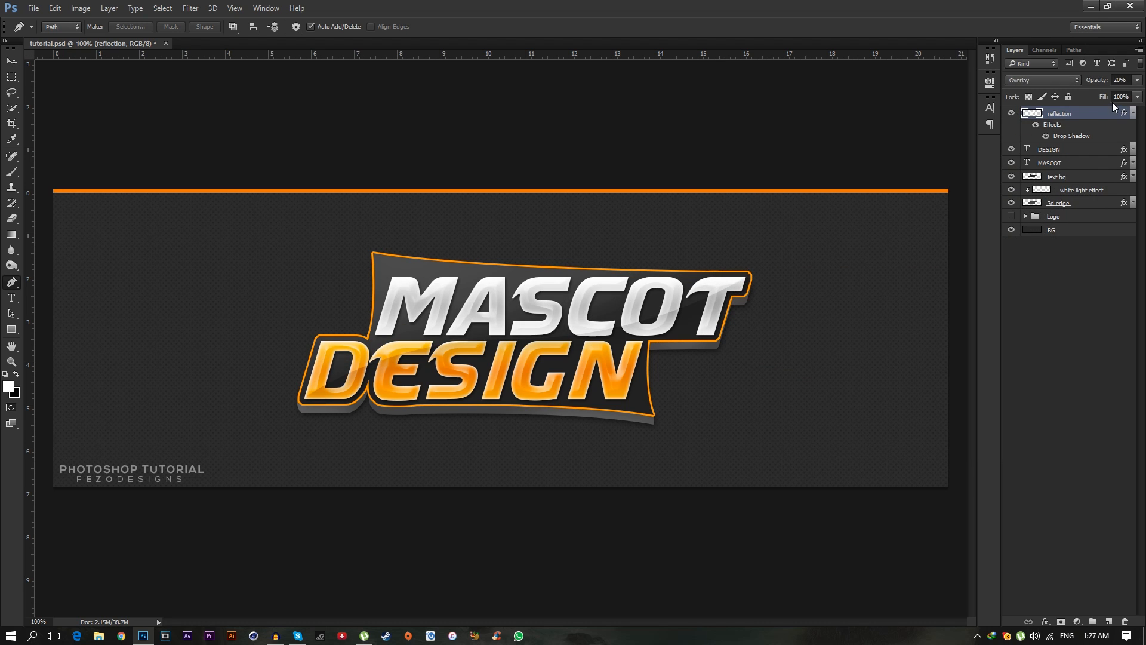
pyautogui.click(1035, 125)
pyautogui.click(1035, 124)
pyautogui.click(1035, 125)
pyautogui.click(1035, 125)
pyautogui.click(1035, 125)
pyautogui.click(1035, 125)
pyautogui.click(1035, 125)
pyautogui.click(1034, 125)
# Show the Logo group, move it up and to the left of the new text logo for comparison, and hide it again.
pyautogui.click(1011, 216)
pyautogui.click(1053, 216)
pyautogui.press('v')
pyautogui.moveTo(510, 273); pyautogui.dragTo(263, 365)
pyautogui.moveTo(232, 324); pyautogui.dragTo(216, 306)
pyautogui.moveTo(342, 341); pyautogui.dragTo(343, 341)
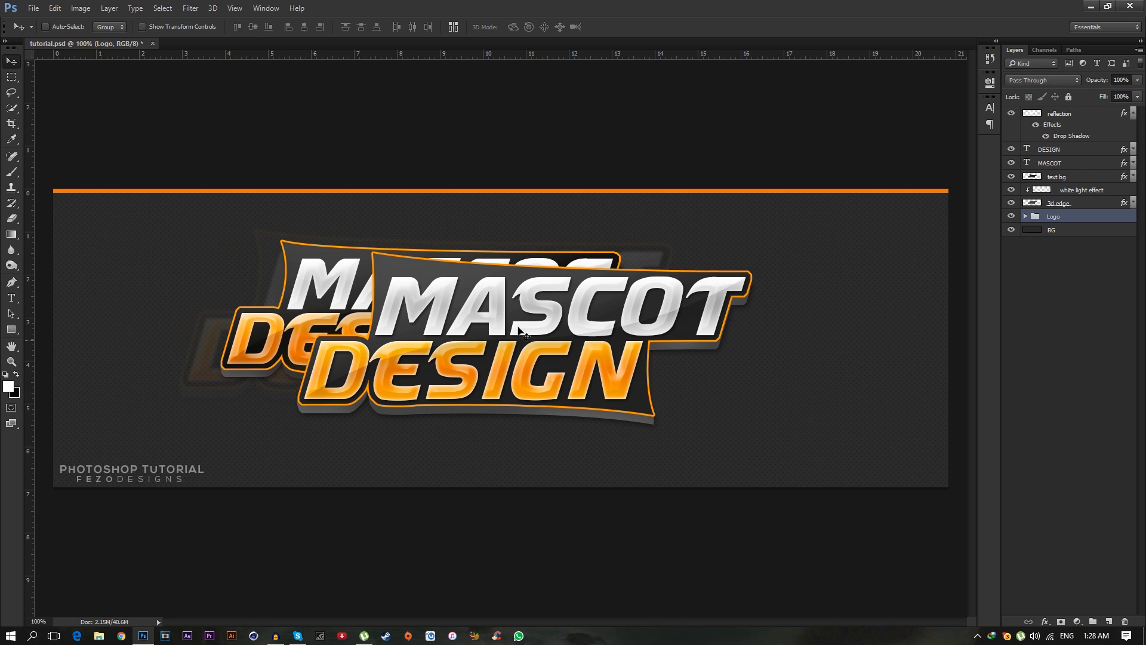
pyautogui.click(1011, 215)
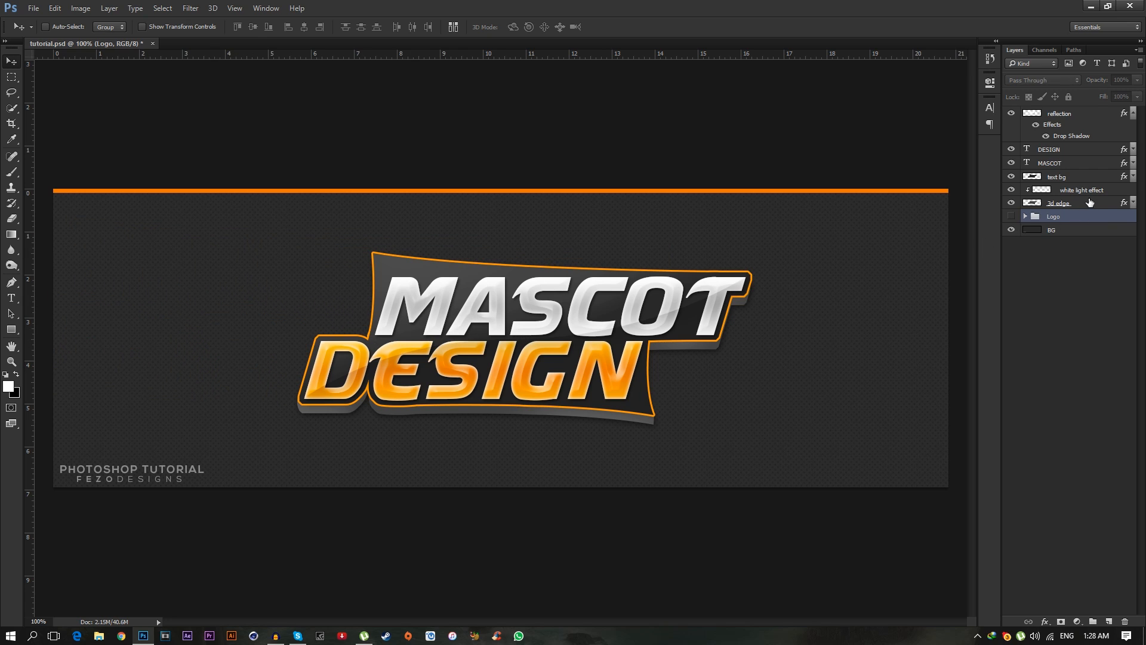
# Check the text bg layer's visibility and add a new empty layer directly above it.
pyautogui.click(1084, 191)
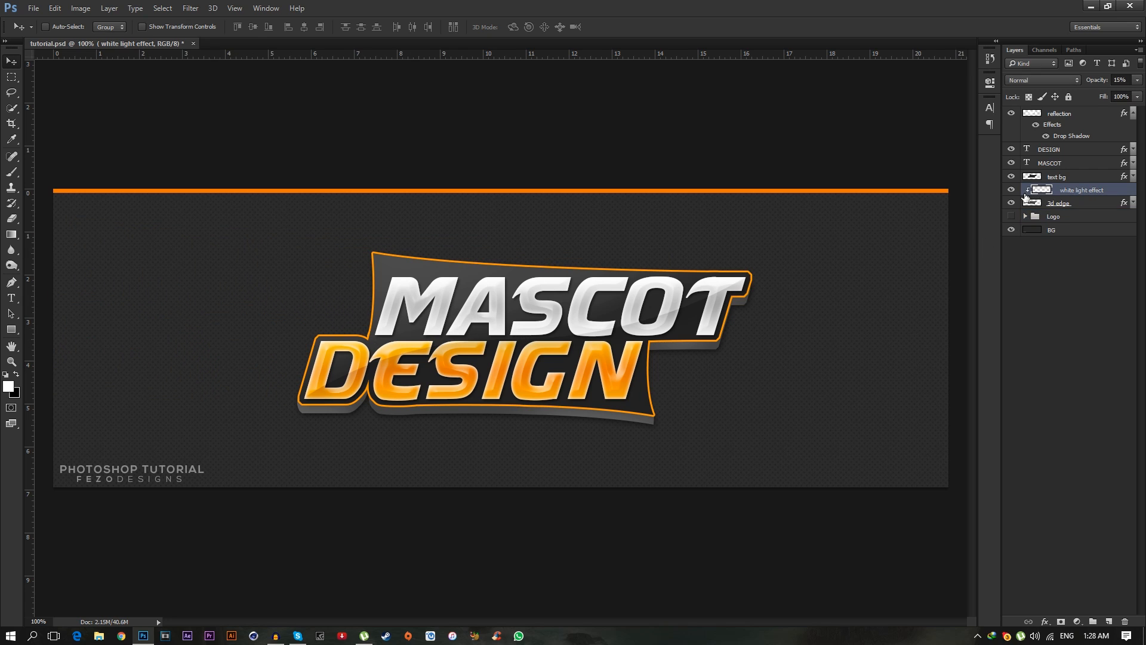
pyautogui.click(1010, 176)
pyautogui.click(1010, 176)
pyautogui.click(1070, 178)
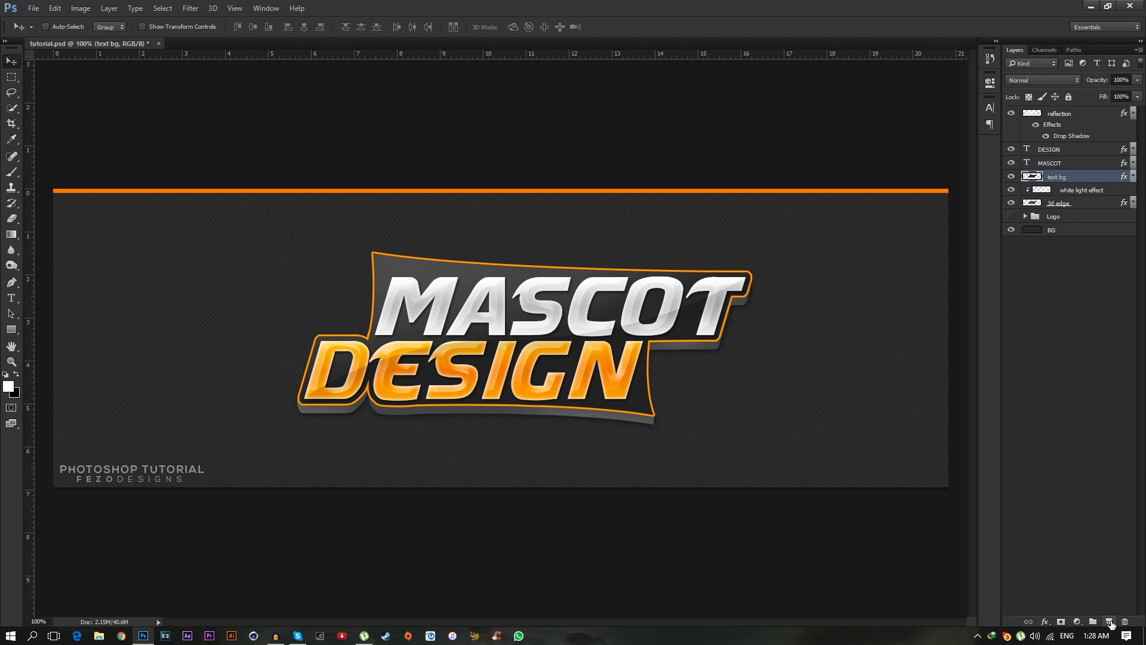
pyautogui.click(1109, 622)
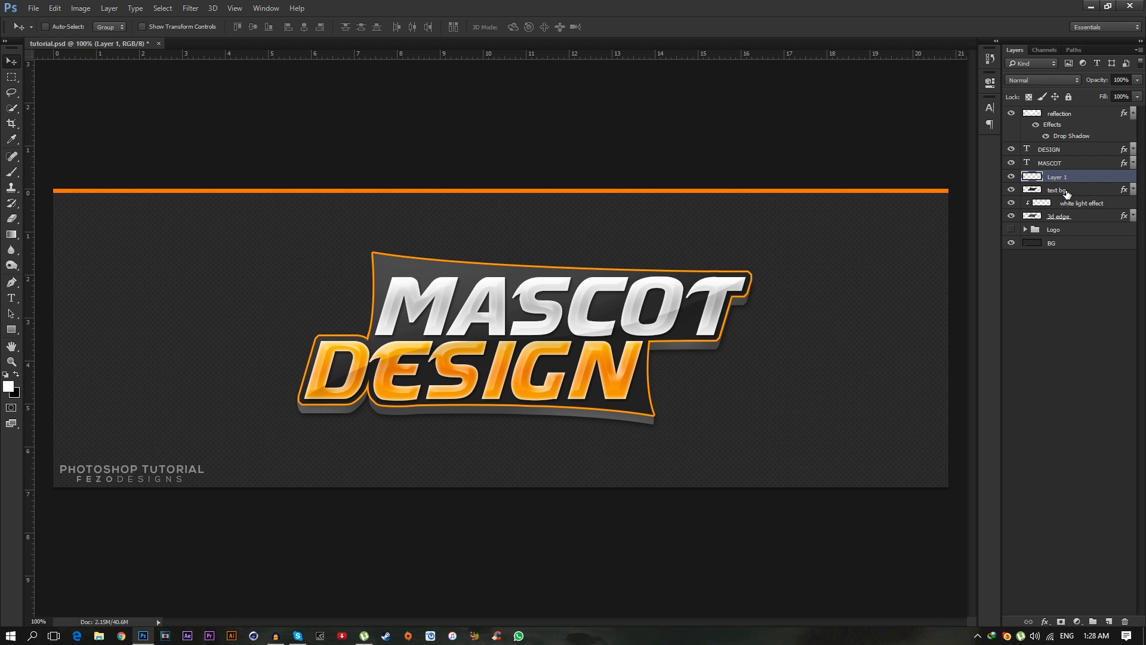
# Check the text bg layer's visibility and rasterize its layer style.
pyautogui.click(1012, 189)
pyautogui.click(1013, 190)
pyautogui.rightClick(1084, 194)
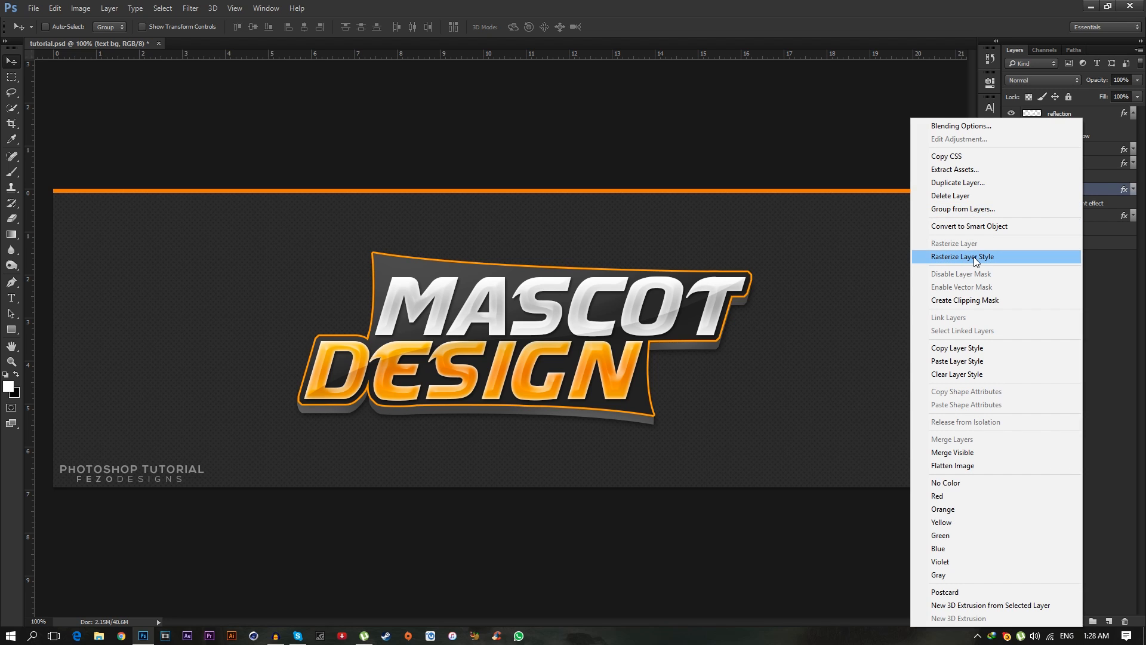
pyautogui.click(972, 258)
# Rename the empty layer directly above text bg to "orange light".
pyautogui.click(1065, 179)
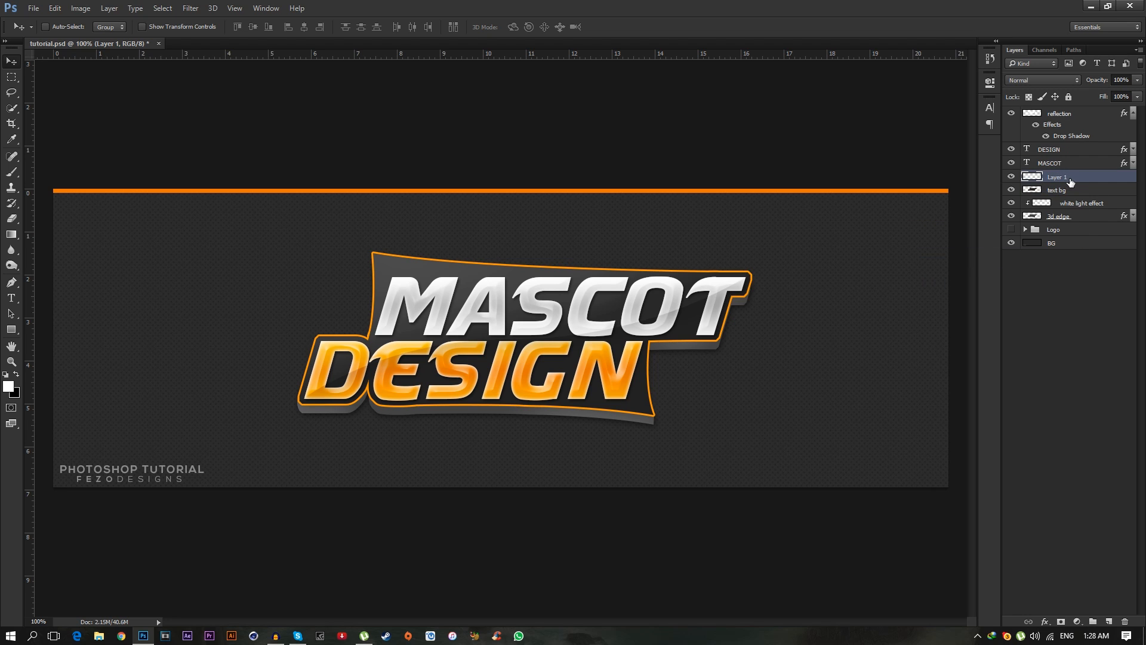
pyautogui.doubleClick(1060, 178)
pyautogui.write('c')
pyautogui.write('range light')
pyautogui.press('Return')
# Clip the orange light layer to the text bg layer with a clipping mask.
pyautogui.keyDown('alt'); pyautogui.click(1036, 182); pyautogui.keyUp('alt')
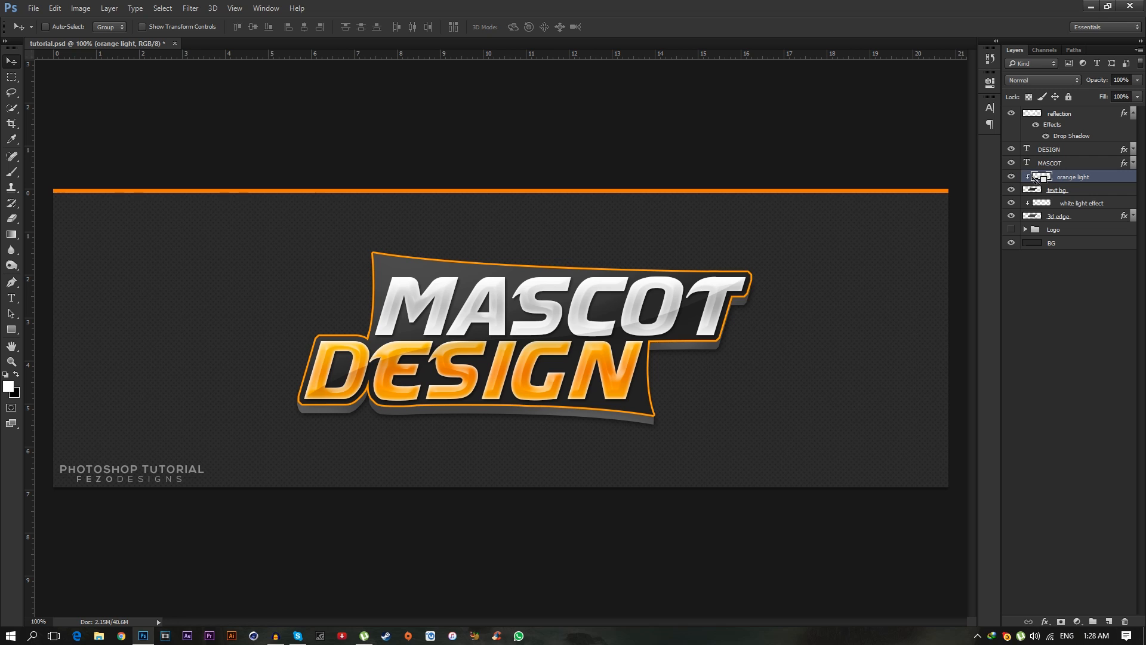
pyautogui.hotkey('ctrl', 'z')
pyautogui.rightClick(1077, 178)
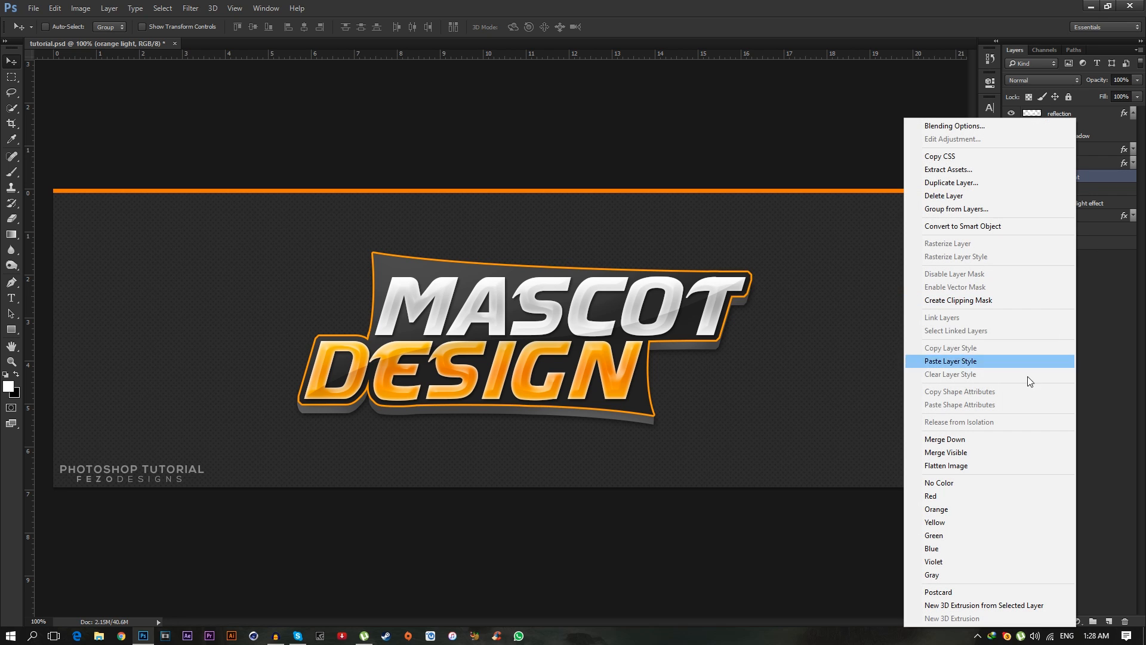
pyautogui.click(975, 300)
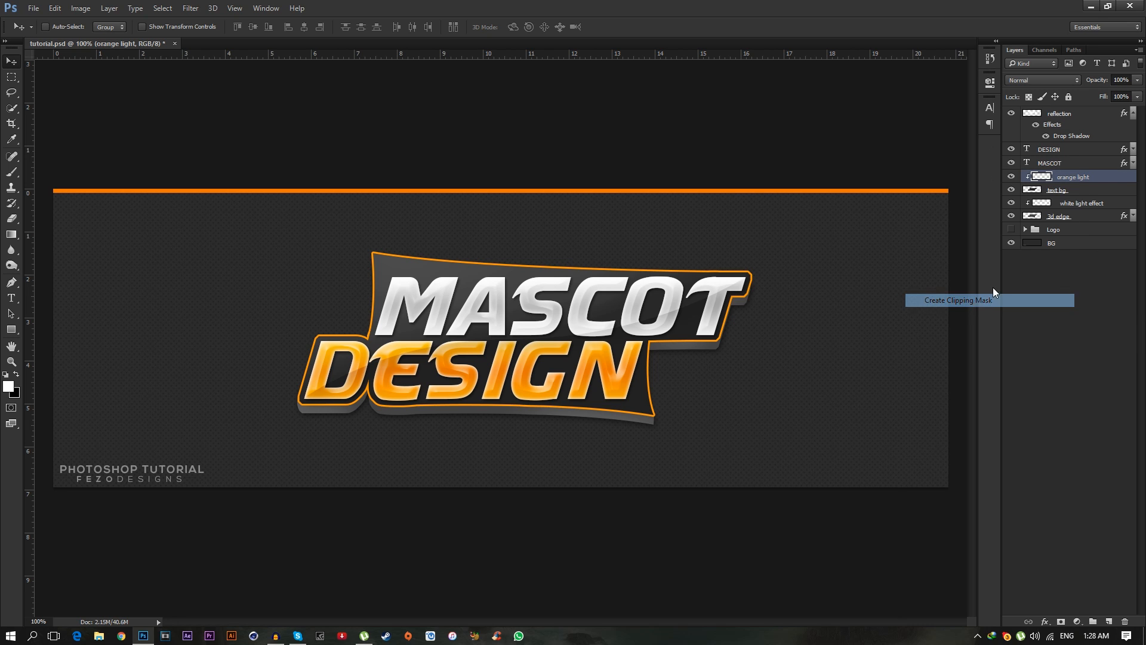
# Set up the soft Brush with a 200 px size and an orange foreground color of #ffa627.
pyautogui.press('b')
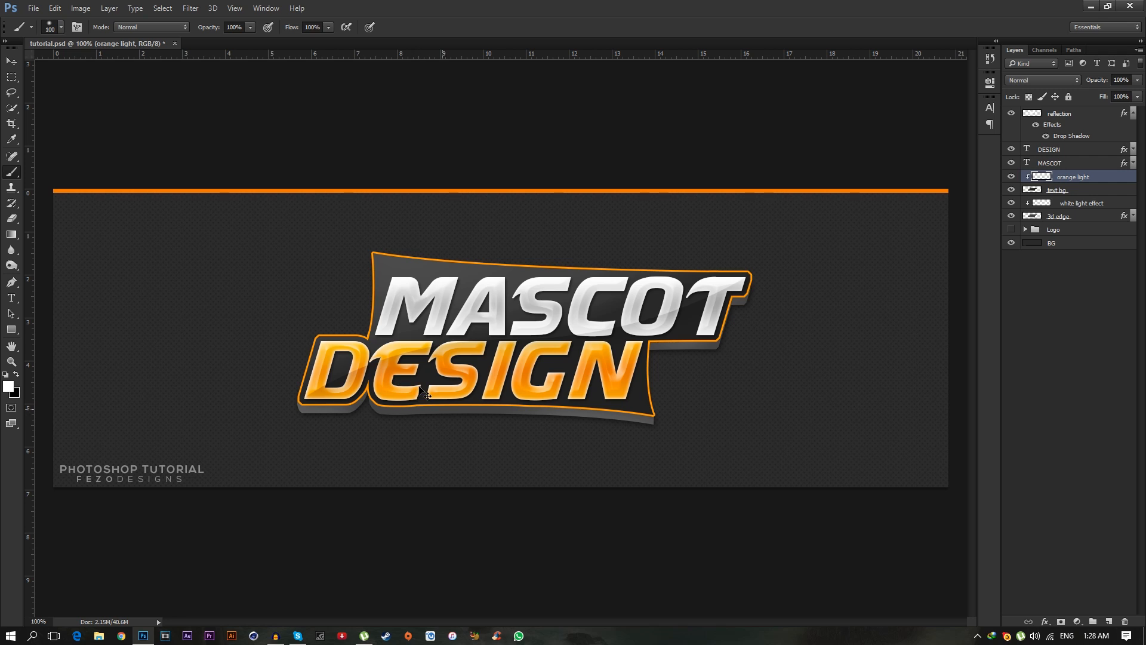
pyautogui.rightClick(465, 289)
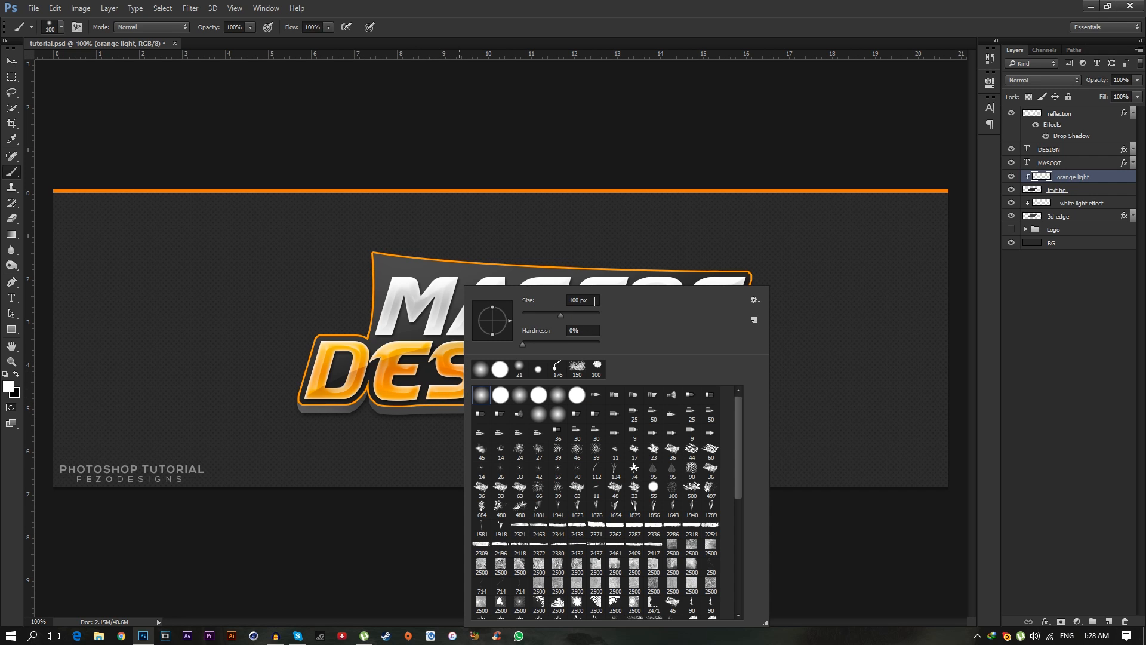
pyautogui.click(576, 299)
pyautogui.write('200')
pyautogui.press('Return')
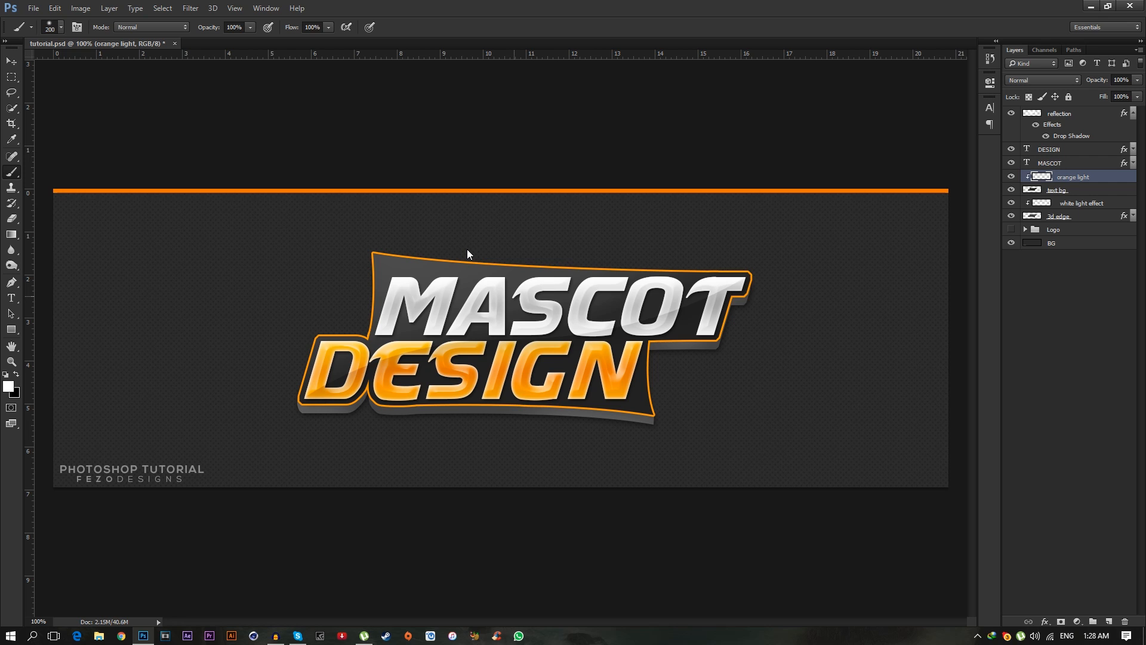
pyautogui.click(9, 386)
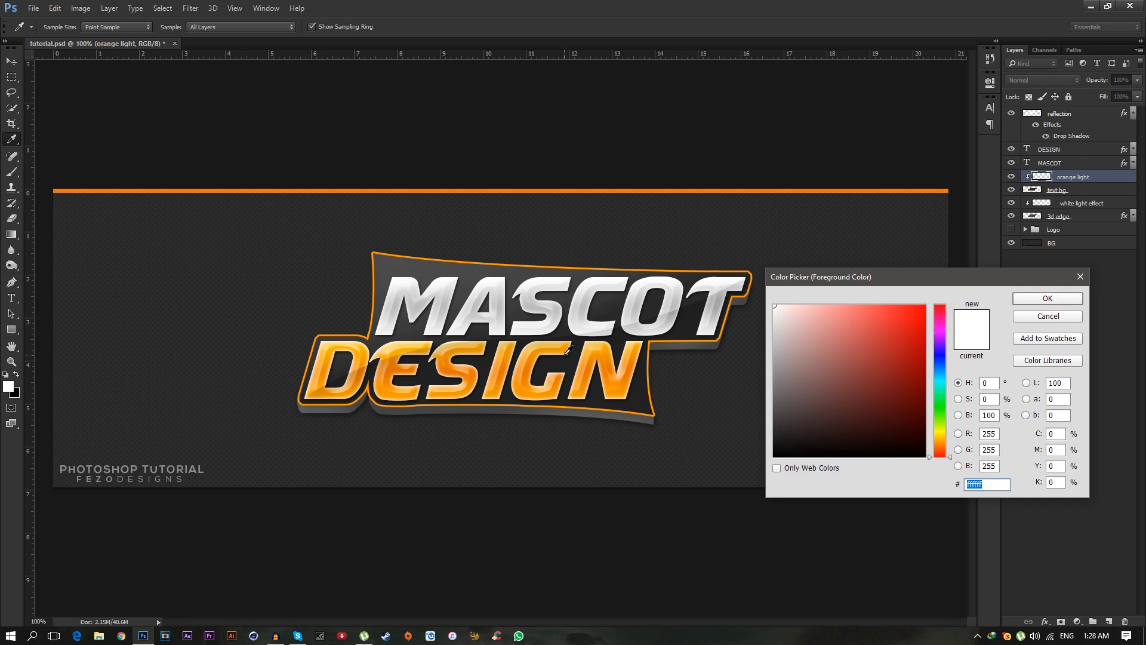
pyautogui.click(943, 443)
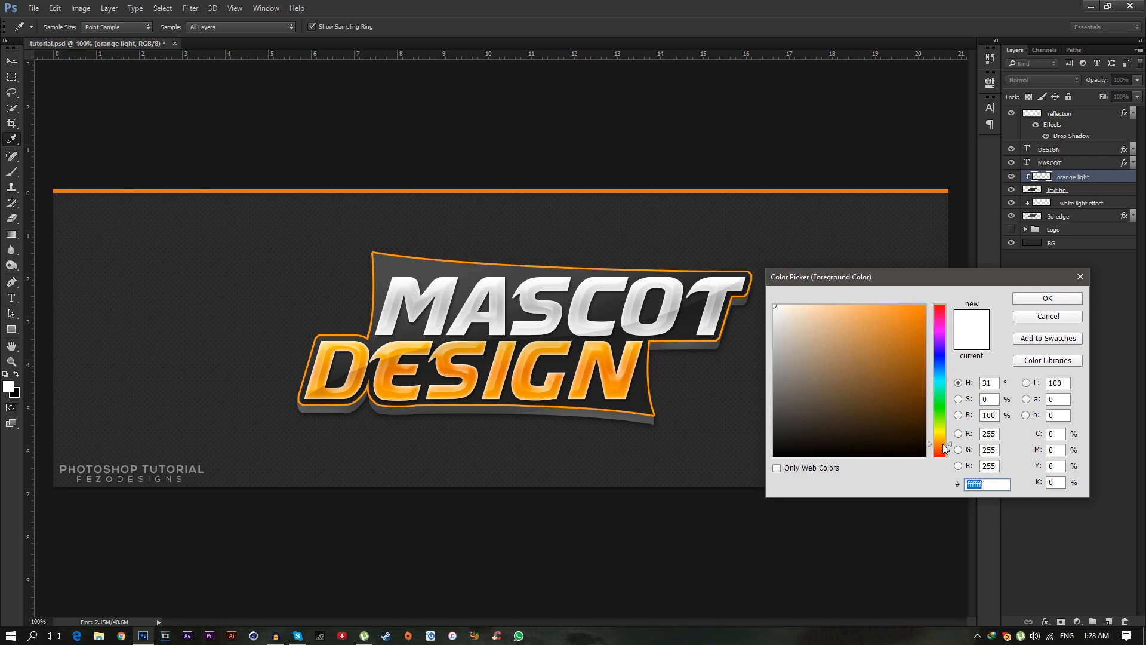
pyautogui.moveTo(890, 320); pyautogui.dragTo(902, 275)
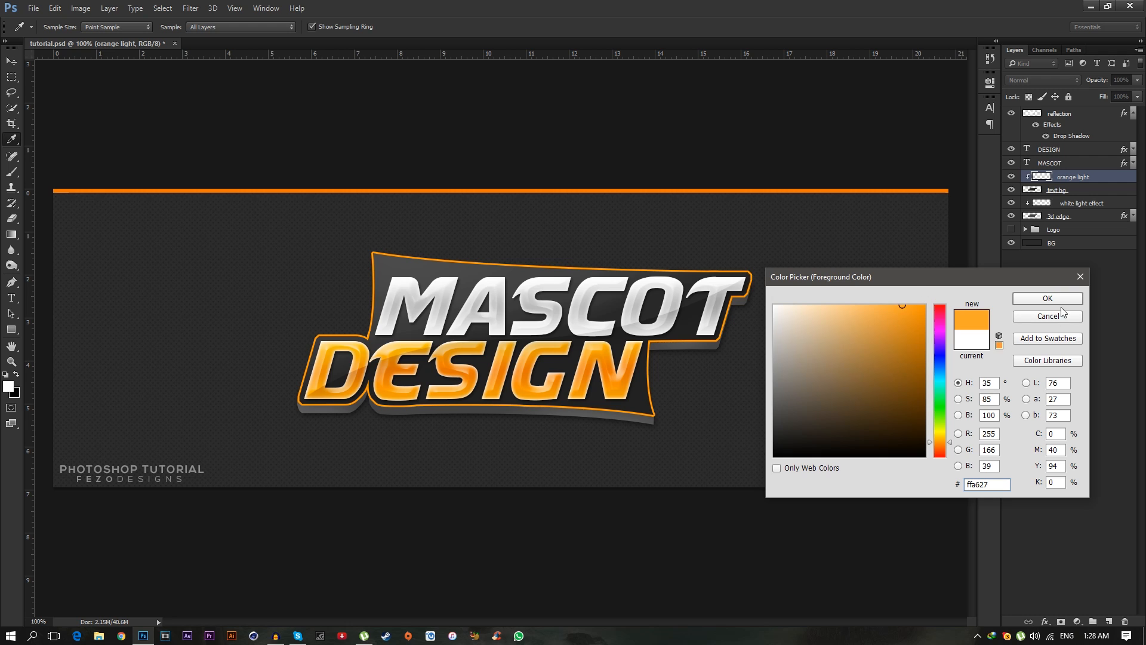
pyautogui.click(1048, 297)
# Paint a soft orange glow on the orange light layer along the text background's lower edge beneath DESIGN and at its right corner.
pyautogui.moveTo(355, 388); pyautogui.dragTo(489, 396)
pyautogui.hotkey('ctrl', 'z')
pyautogui.moveTo(414, 387); pyautogui.dragTo(583, 408)
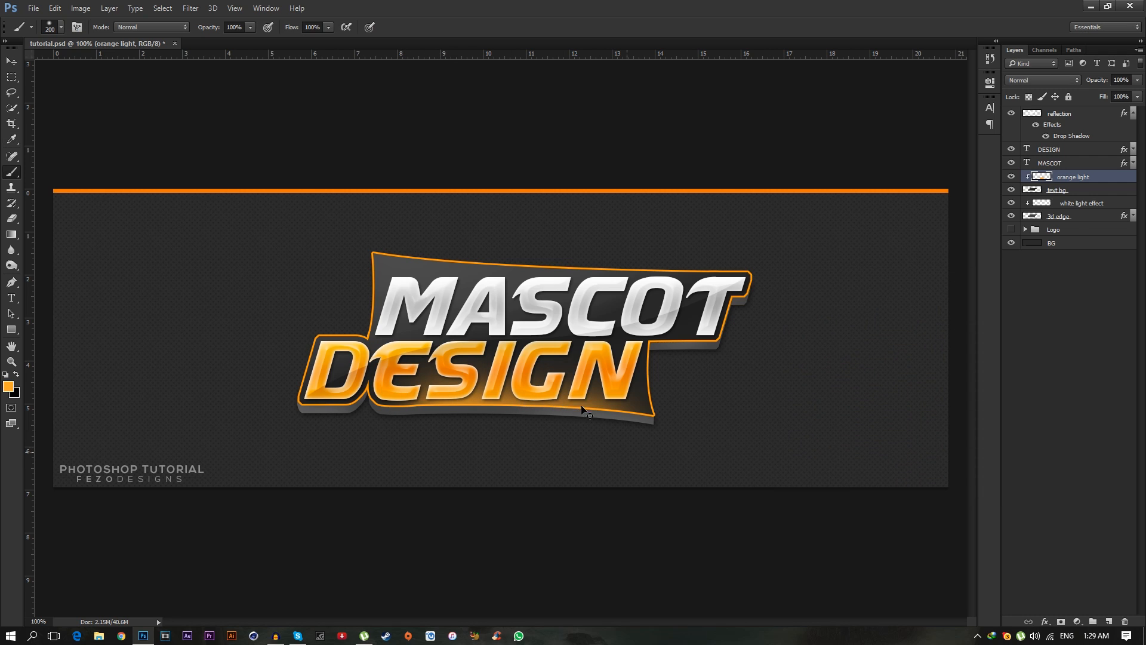
pyautogui.hotkey('ctrl', 'z')
pyautogui.moveTo(446, 401); pyautogui.dragTo(655, 416)
pyautogui.click(656, 358)
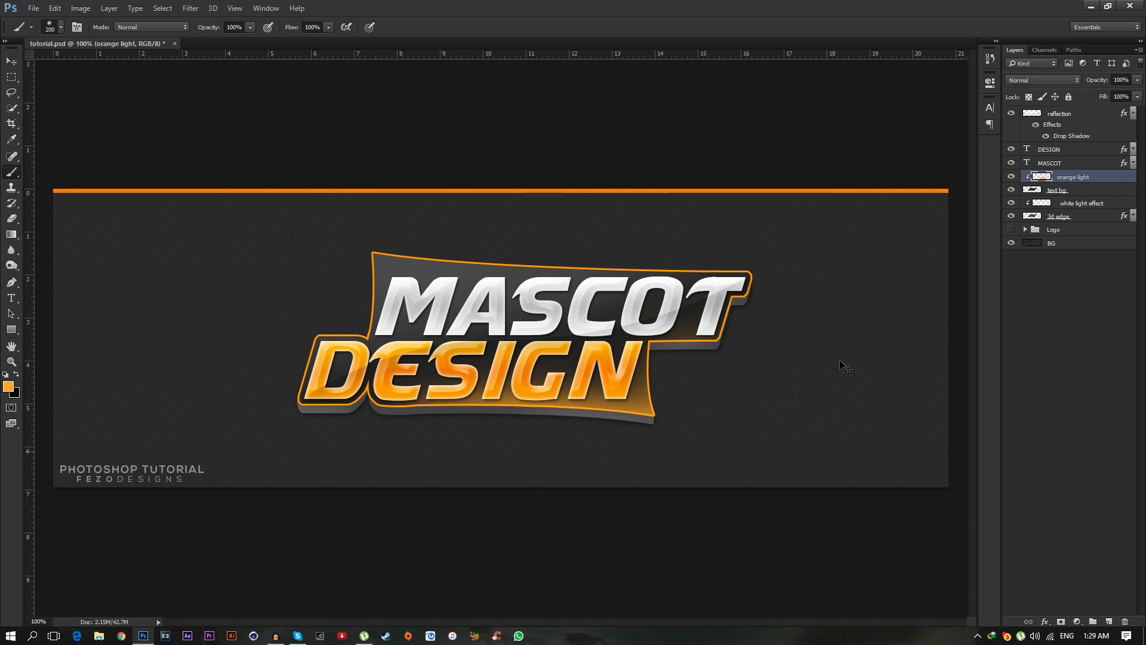
# Set the orange light layer's opacity to 20%.
pyautogui.click(1127, 80)
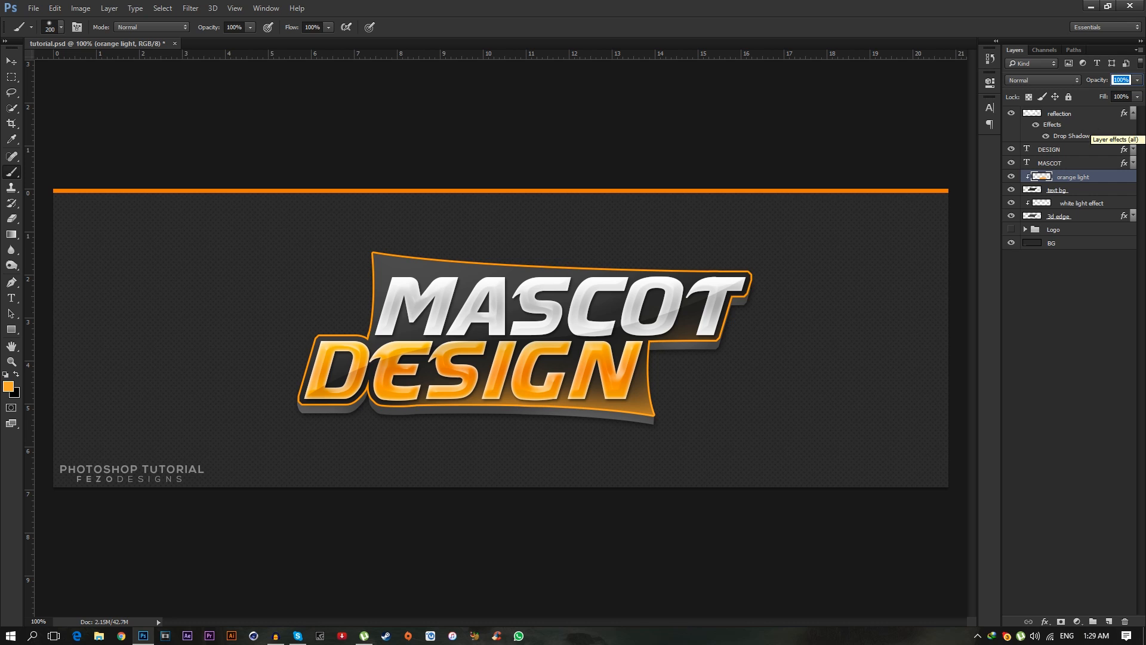
pyautogui.write('30')
pyautogui.press('BackSpace')
pyautogui.press('BackSpace')
pyautogui.write('20')
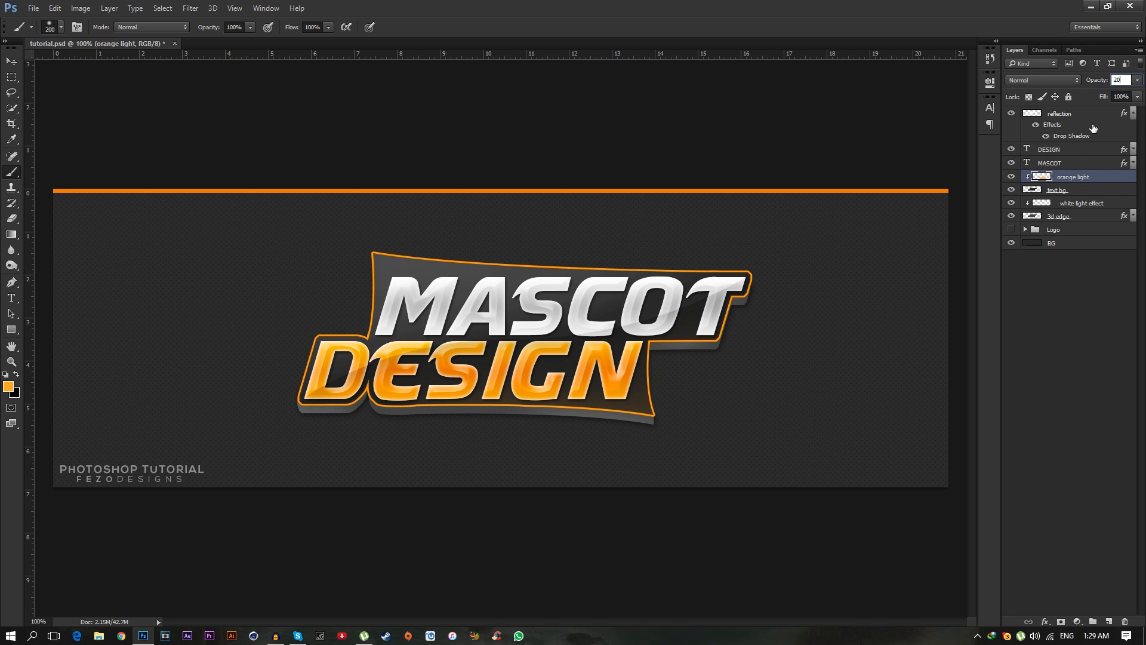
pyautogui.press('Return')
# Set the white light effect layer's opacity to 25%.
pyautogui.click(1085, 204)
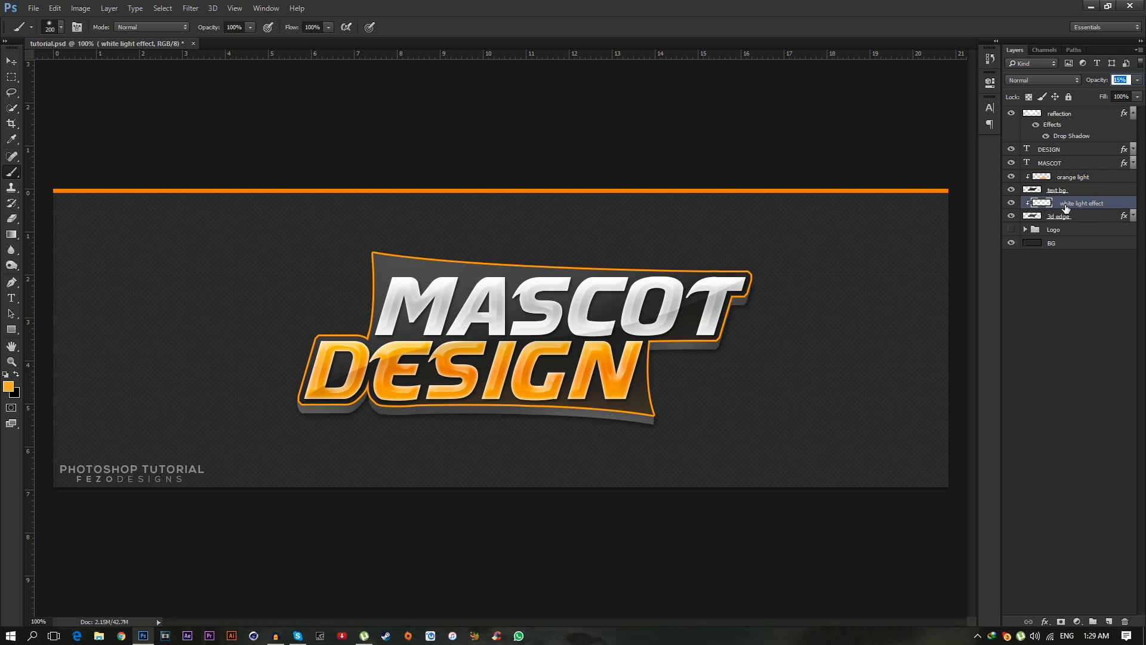
pyautogui.write('20')
pyautogui.press('BackSpace')
pyautogui.press('BackSpace')
pyautogui.write('30')
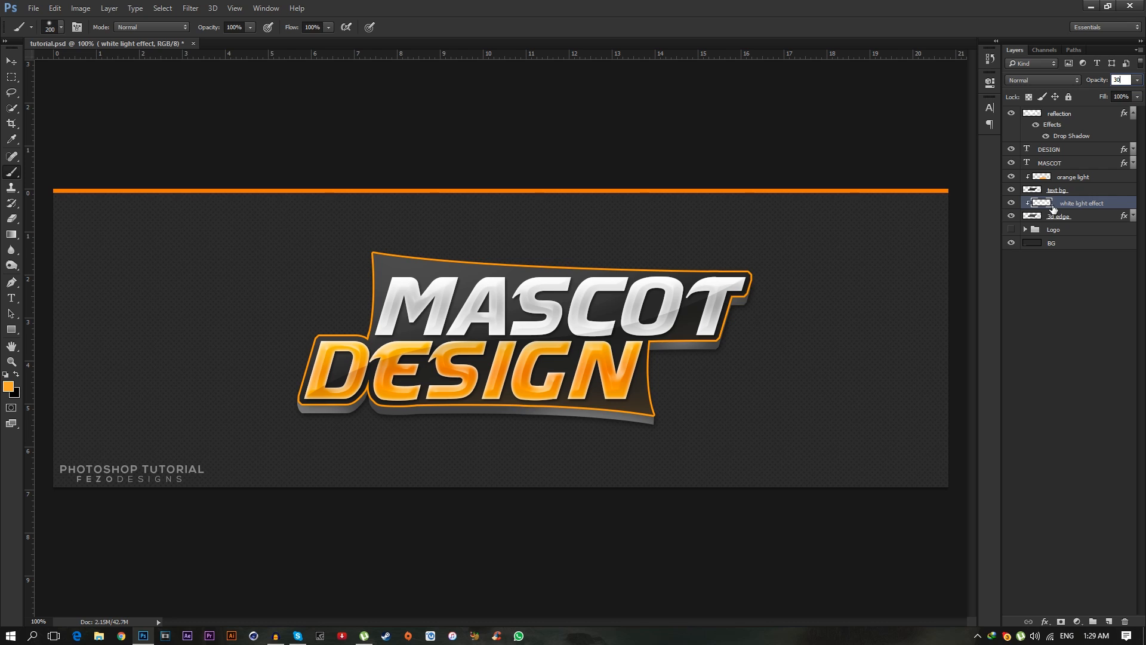
pyautogui.press('BackSpace')
pyautogui.write('5')
pyautogui.press('BackSpace')
pyautogui.press('BackSpace')
pyautogui.write('25')
pyautogui.press('Return')
# Show the Logo group, move it beside the new text logo to compare them, move it back behind and hide it.
pyautogui.click(1011, 229)
pyautogui.click(1053, 229)
pyautogui.click(11, 61)
pyautogui.moveTo(485, 277); pyautogui.dragTo(249, 289)
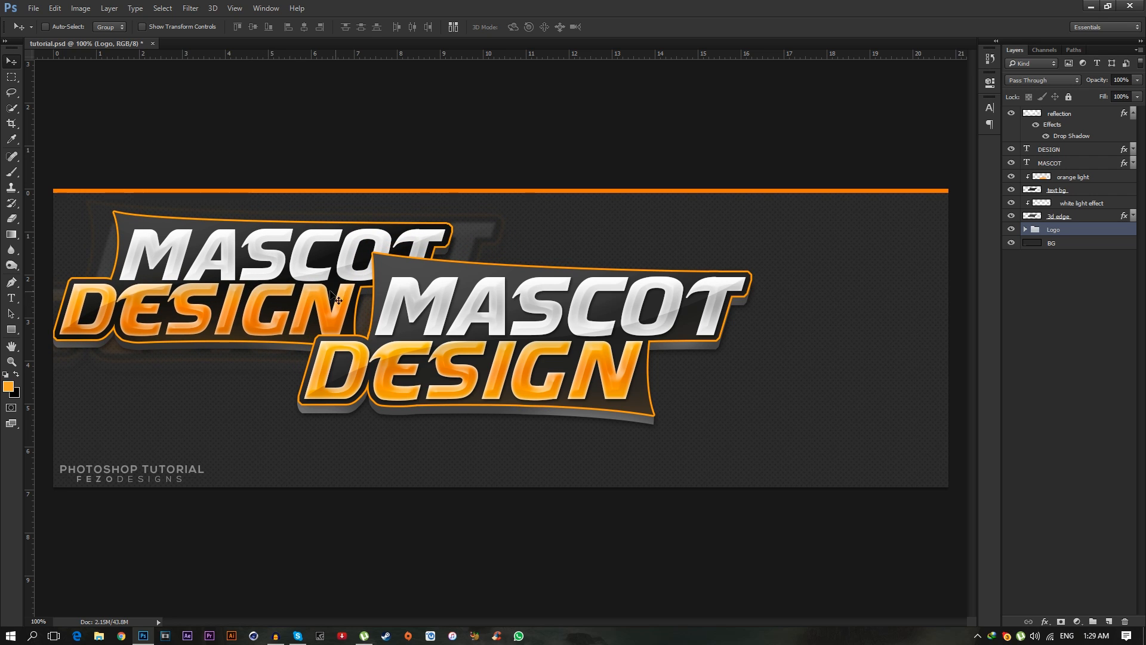
pyautogui.moveTo(330, 273)
pyautogui.mouseDown()
pyautogui.moveTo(361, 267)
pyautogui.moveTo(284, 247)
pyautogui.moveTo(212, 352)
pyautogui.moveTo(200, 291)
pyautogui.moveTo(388, 265)
pyautogui.moveTo(339, 276)
pyautogui.mouseUp()
pyautogui.moveTo(240, 292); pyautogui.dragTo(471, 344)
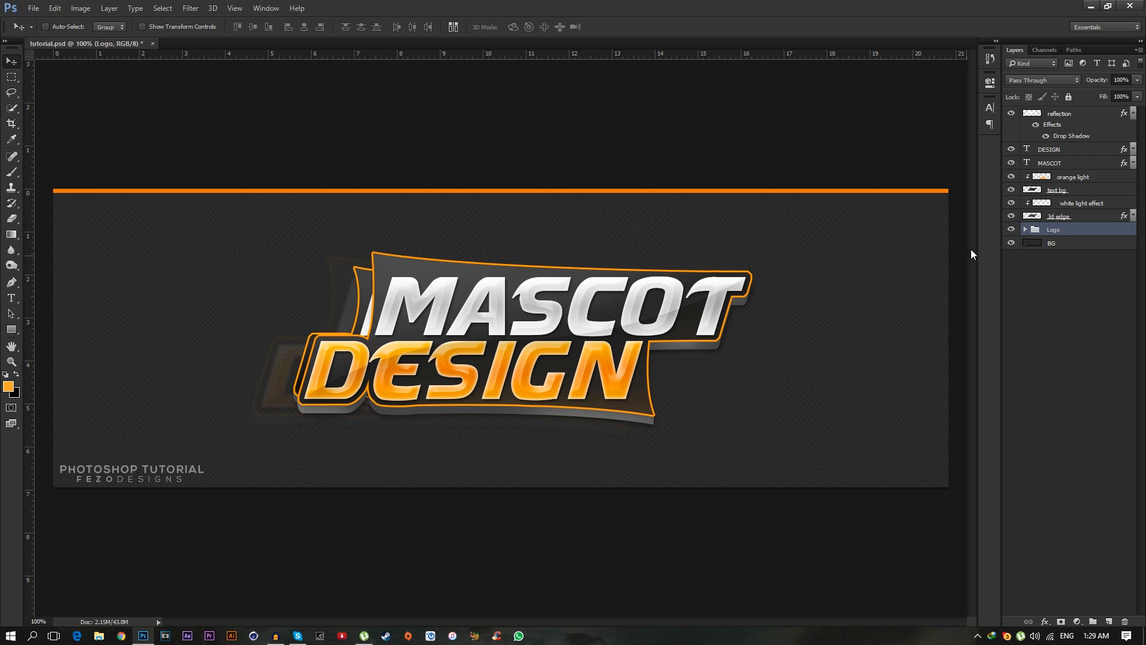
pyautogui.click(1011, 229)
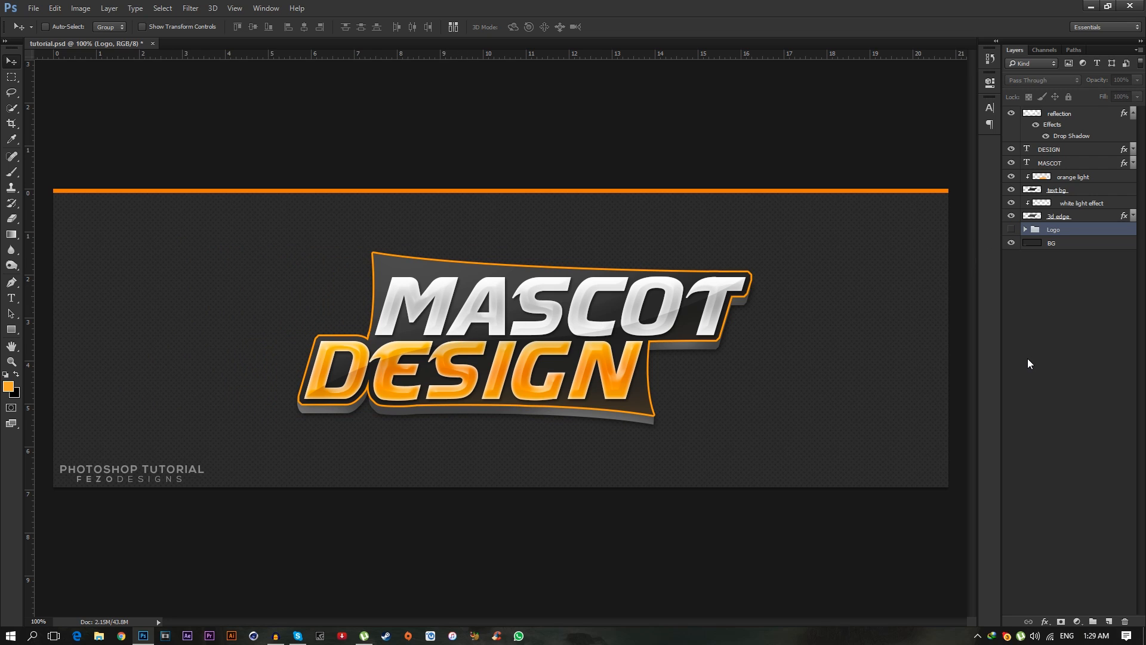